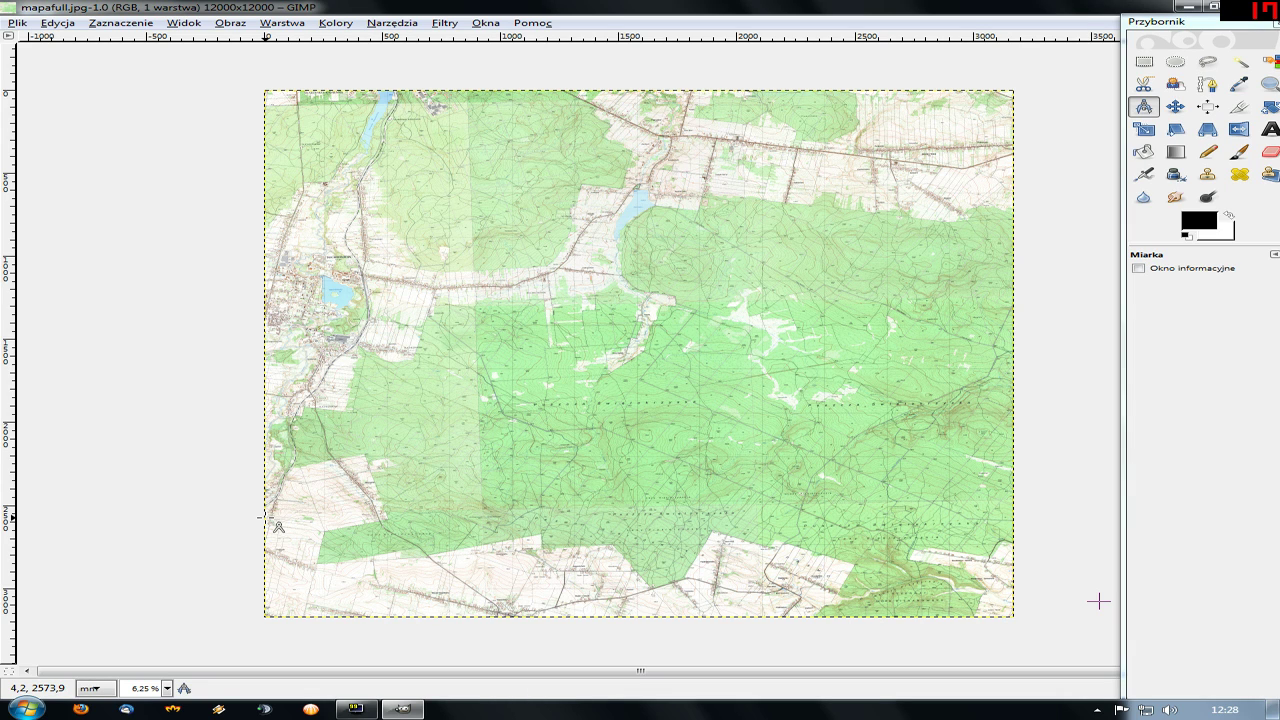
- Zoom into the map and measure between two neighbouring vertical grid lines, about 265.1 mm
scroll(634, 397, "up", 2)
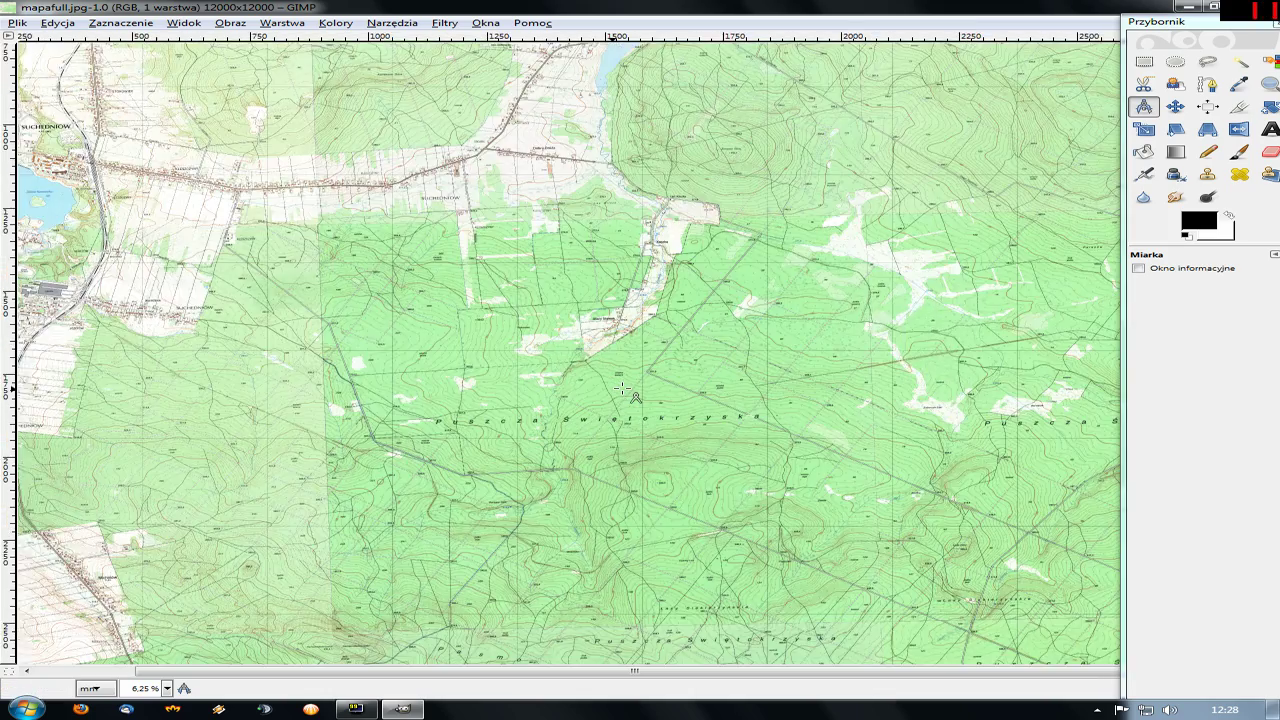
scroll(622, 390, "up", 2)
scroll(622, 390, "up", 1)
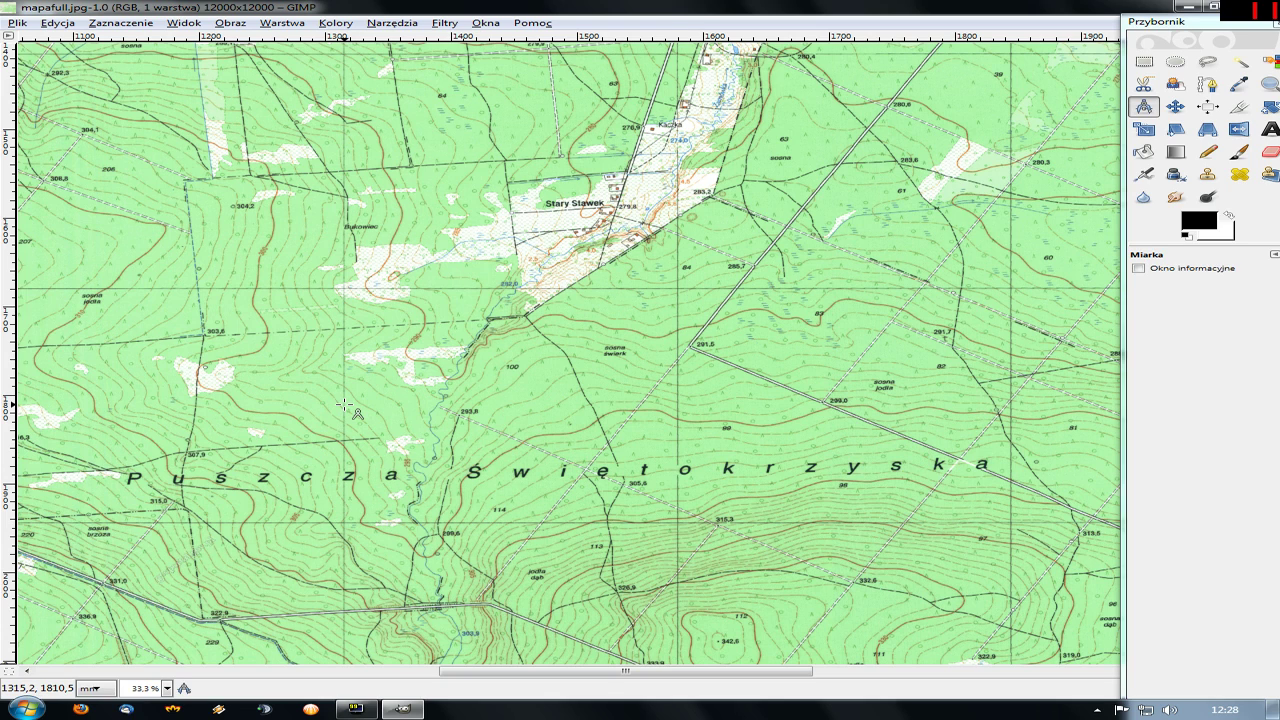
left_click_drag(344, 404, 678, 403)
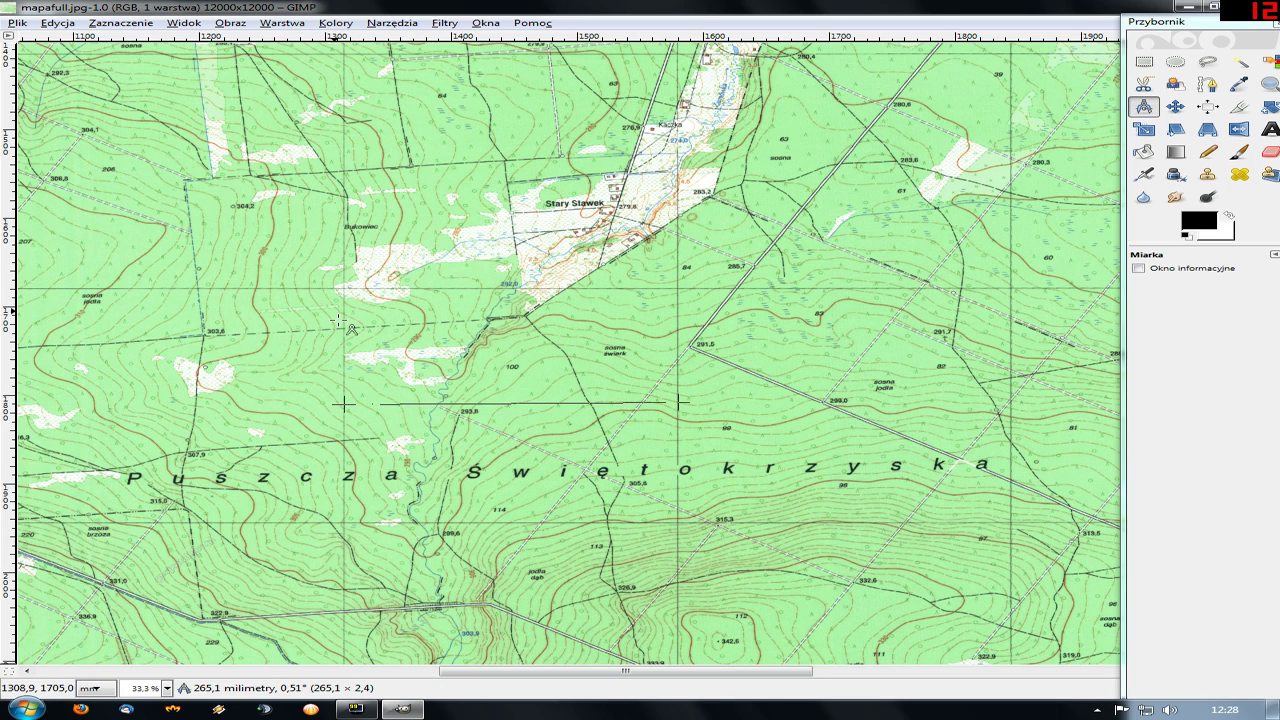
- Zoom in on one end of the measure line and drag it onto the grid line
scroll(340, 405, "up", 1)
scroll(340, 405, "up", 2)
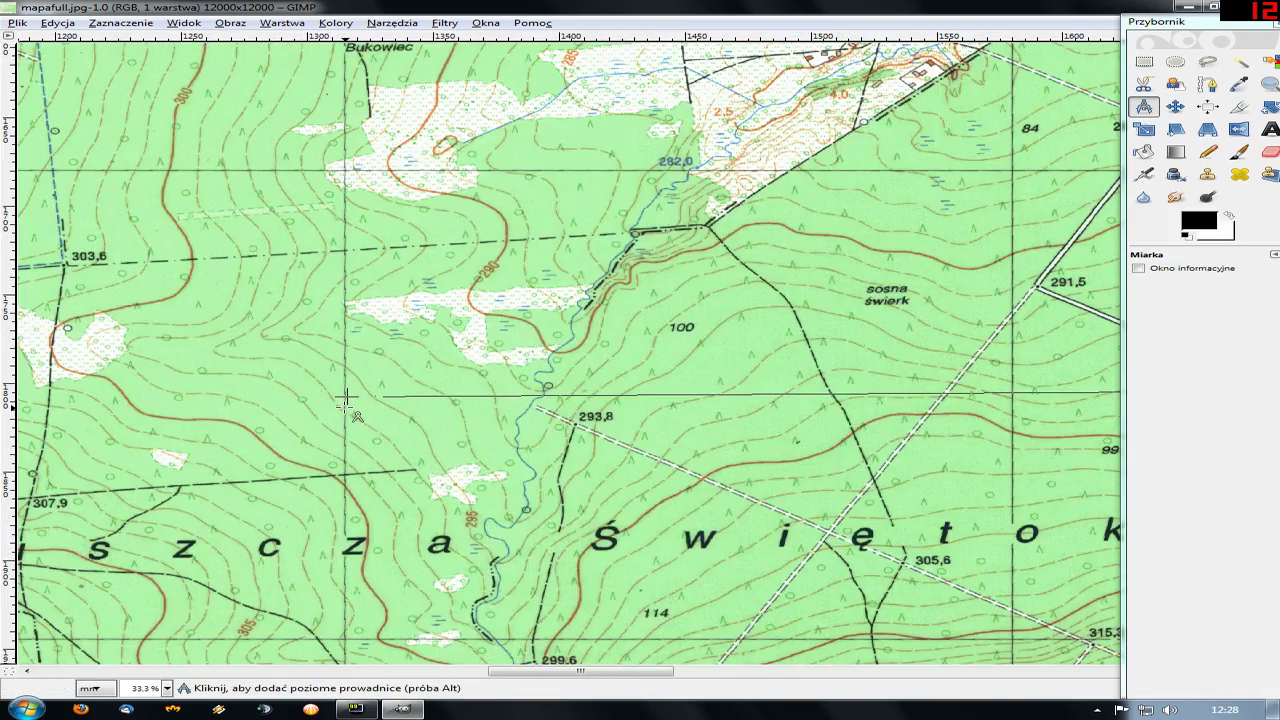
scroll(340, 405, "up", 5)
scroll(345, 398, "up", 3)
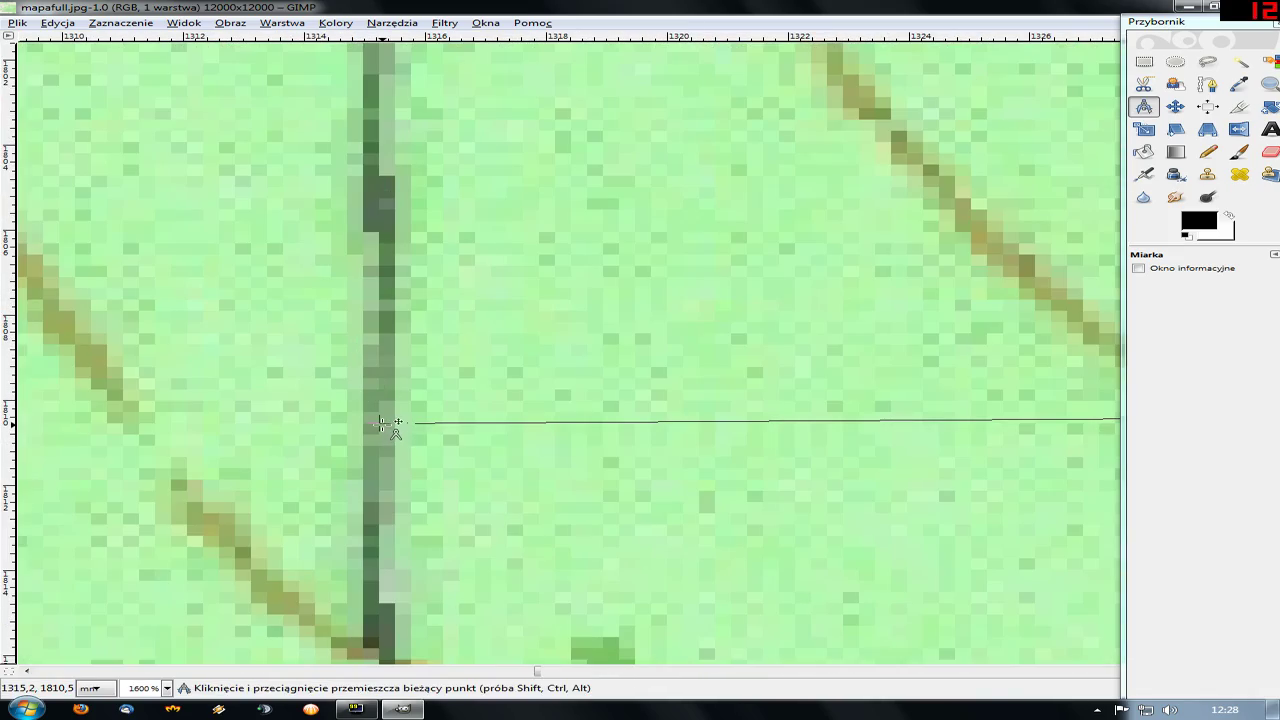
scroll(380, 424, "down", 4)
scroll(457, 423, "down", 3)
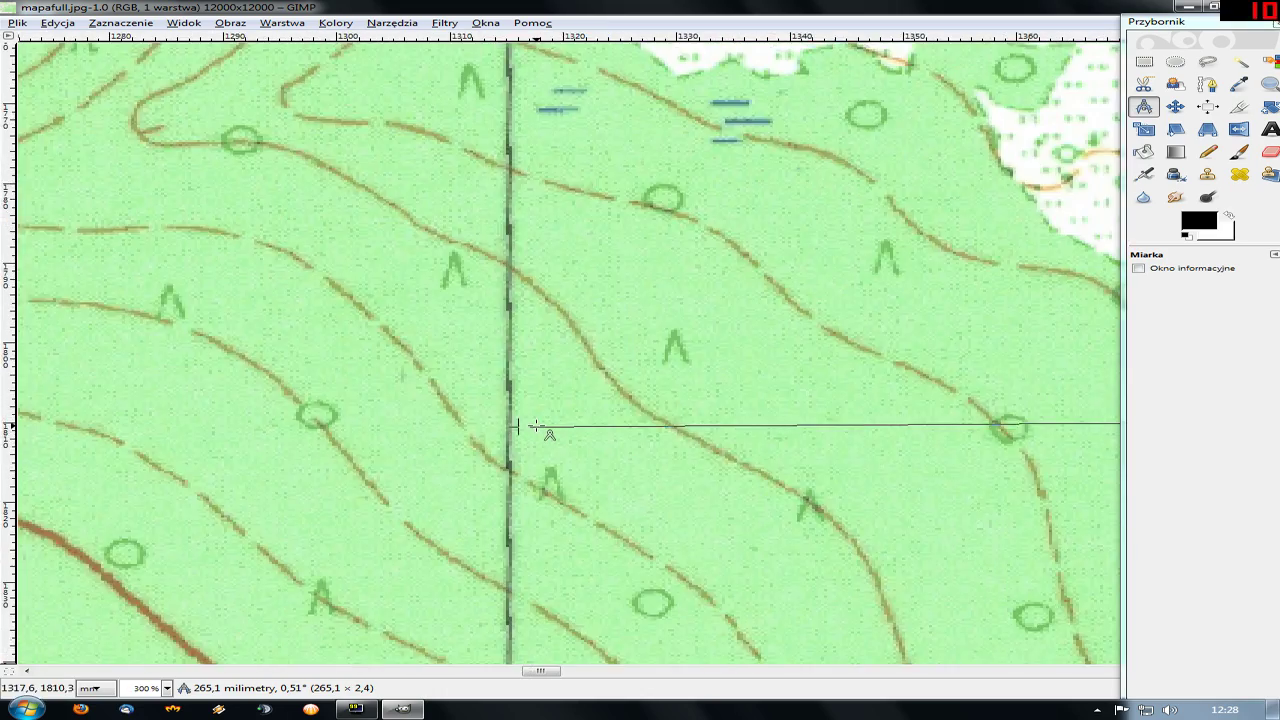
scroll(514, 423, "down", 1)
scroll(523, 423, "down", 1)
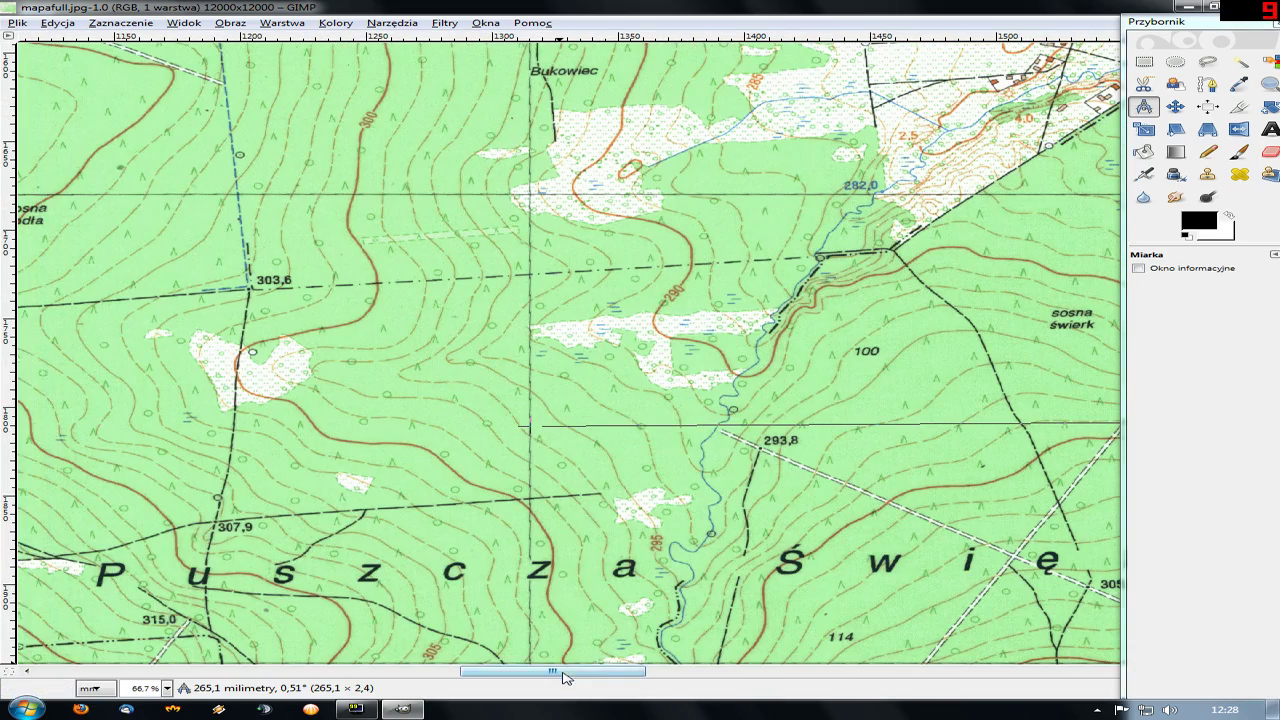
left_click_drag(563, 671, 641, 671)
- Place the other measurement end exactly on its grid line, reading 264.8 mm at 0.11°
scroll(646, 424, "up", 2)
scroll(660, 424, "up", 3)
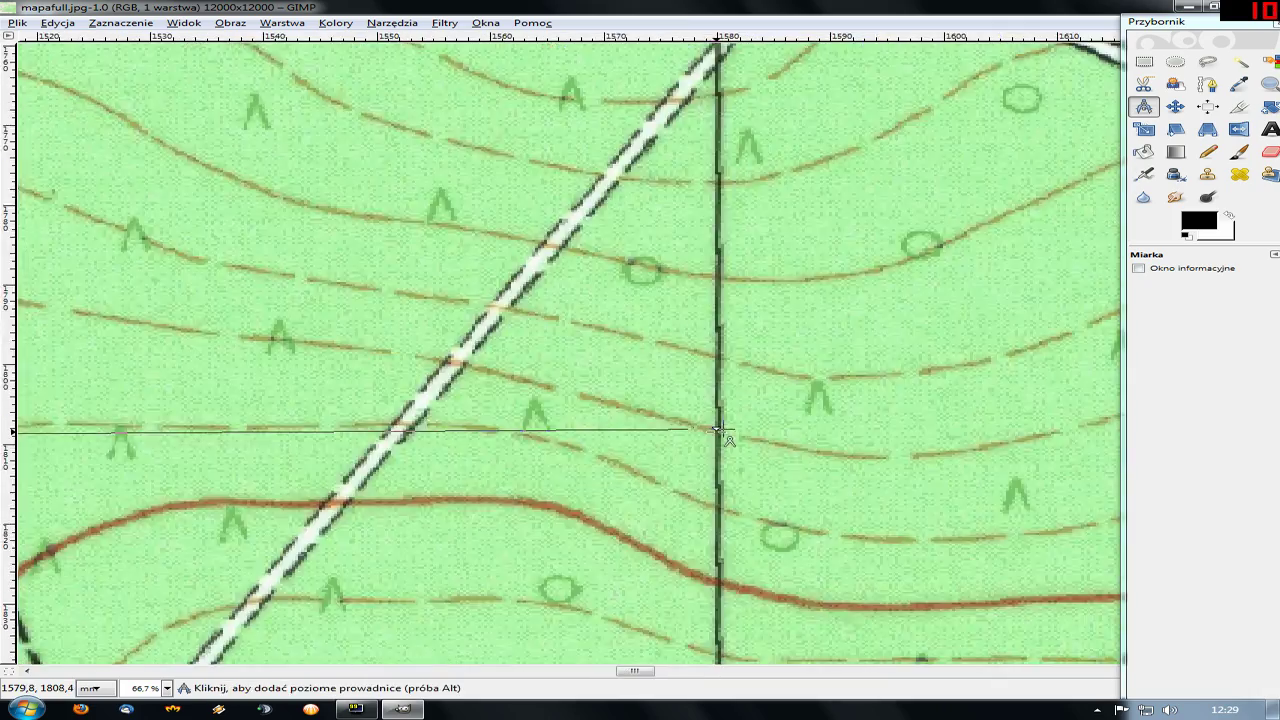
scroll(700, 424, "up", 2)
left_click_drag(728, 424, 726, 461)
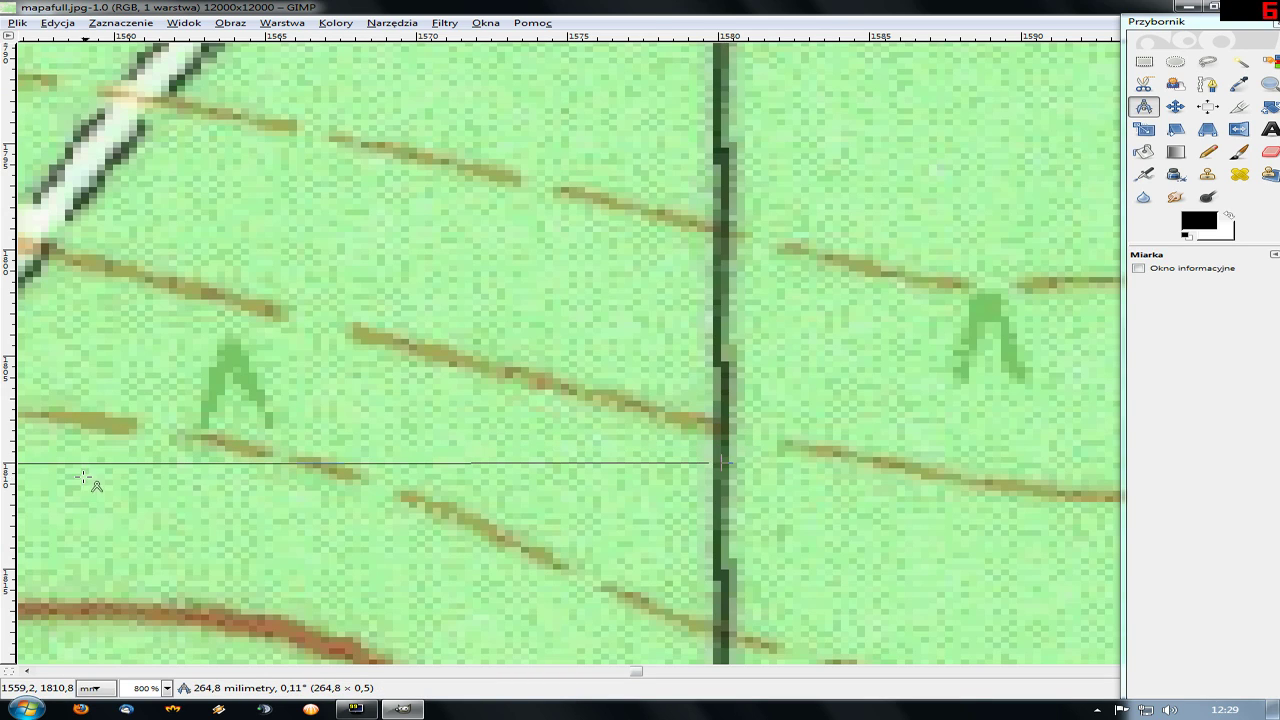
scroll(252, 472, "down", 1)
scroll(252, 470, "down", 4)
scroll(252, 470, "down", 2)
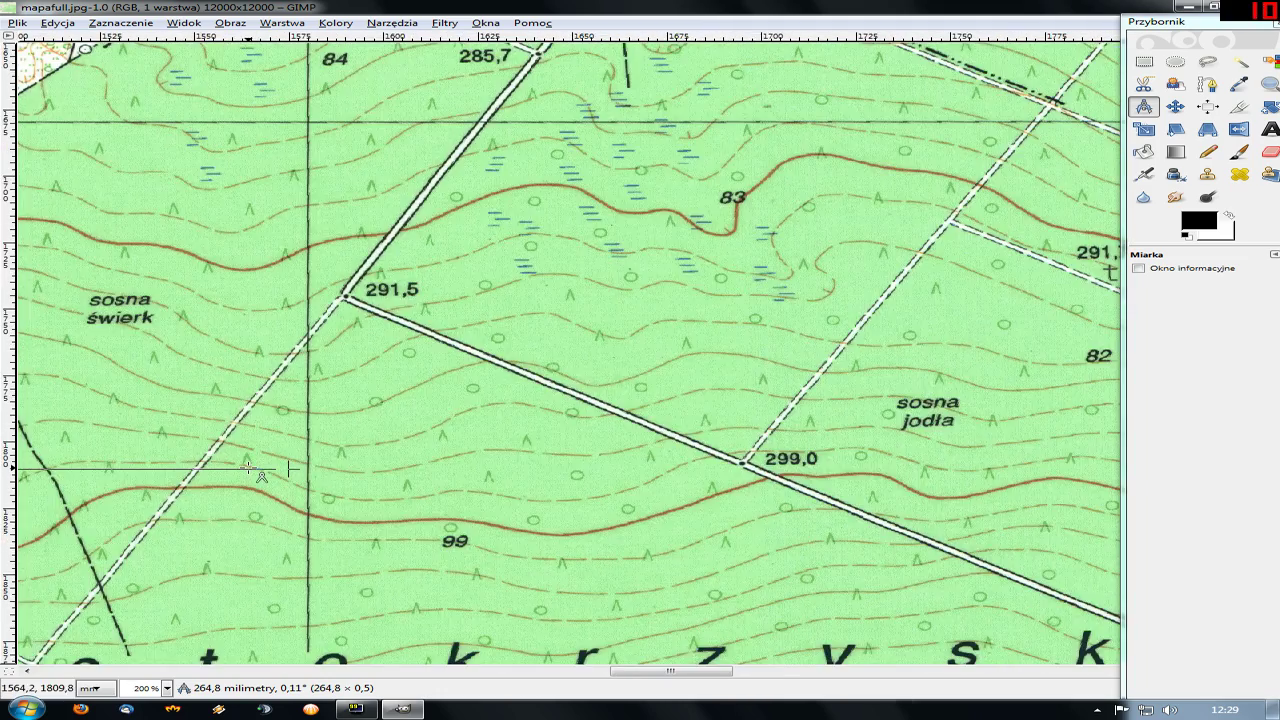
scroll(252, 470, "down", 1)
left_click_drag(766, 674, 665, 678)
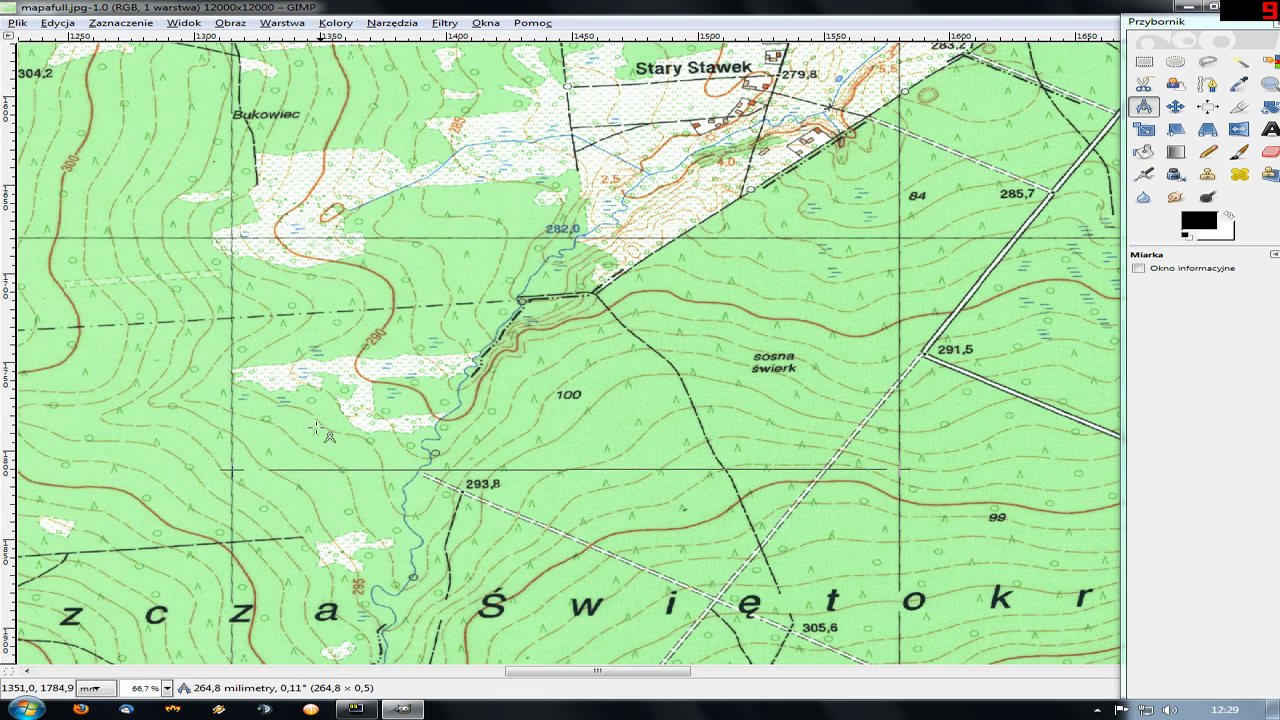
- Launch Windows Calculator by searching 'calc' and position its window
left_click(38, 704)
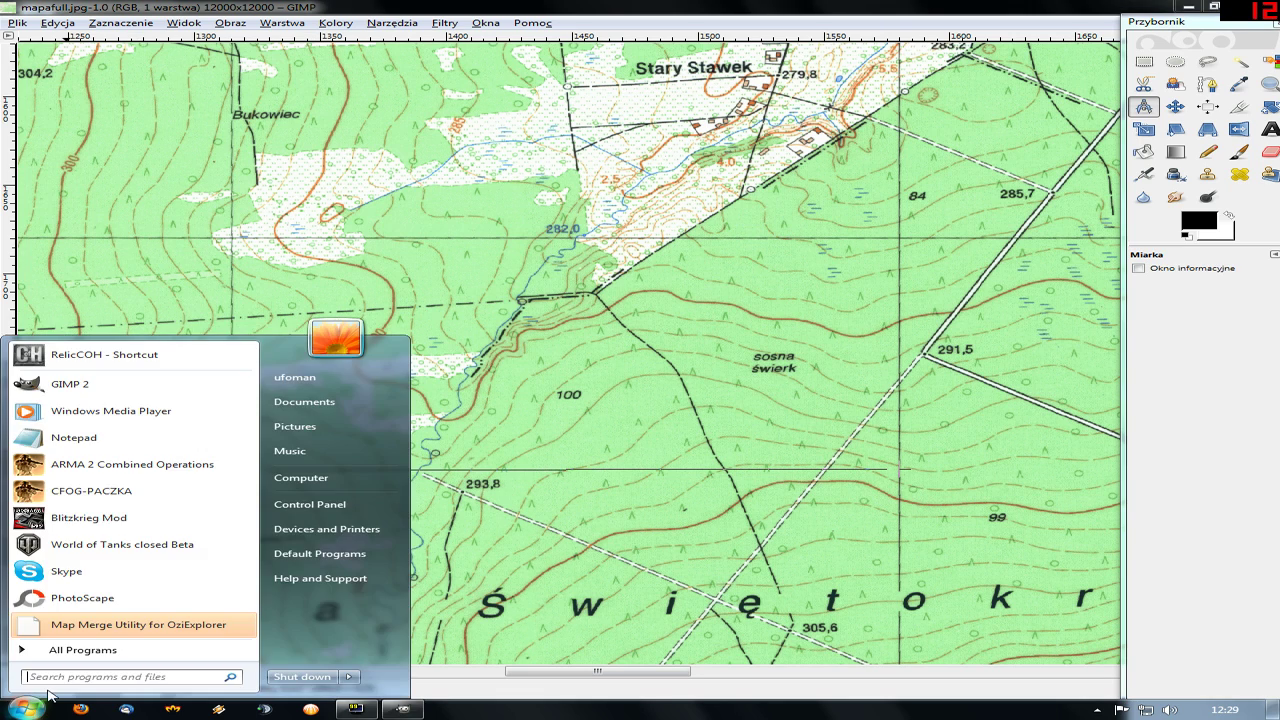
type("calc")
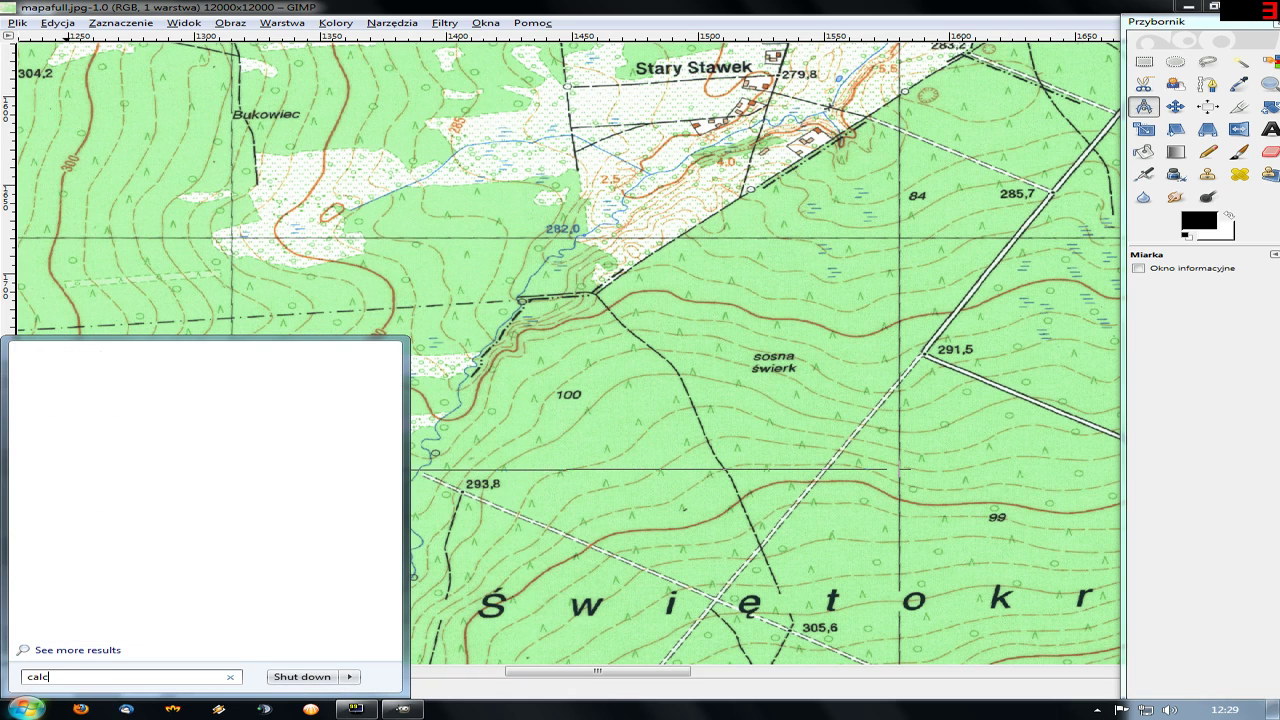
key("Return")
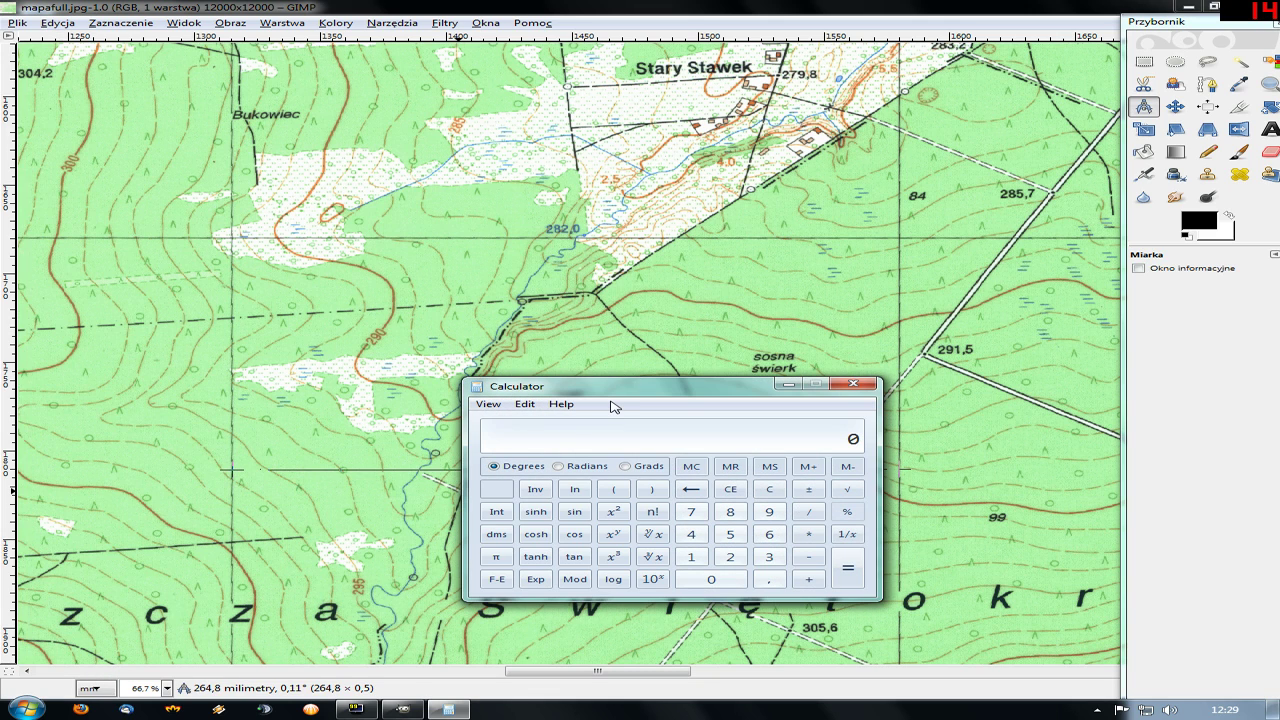
left_click_drag(620, 393, 507, 265)
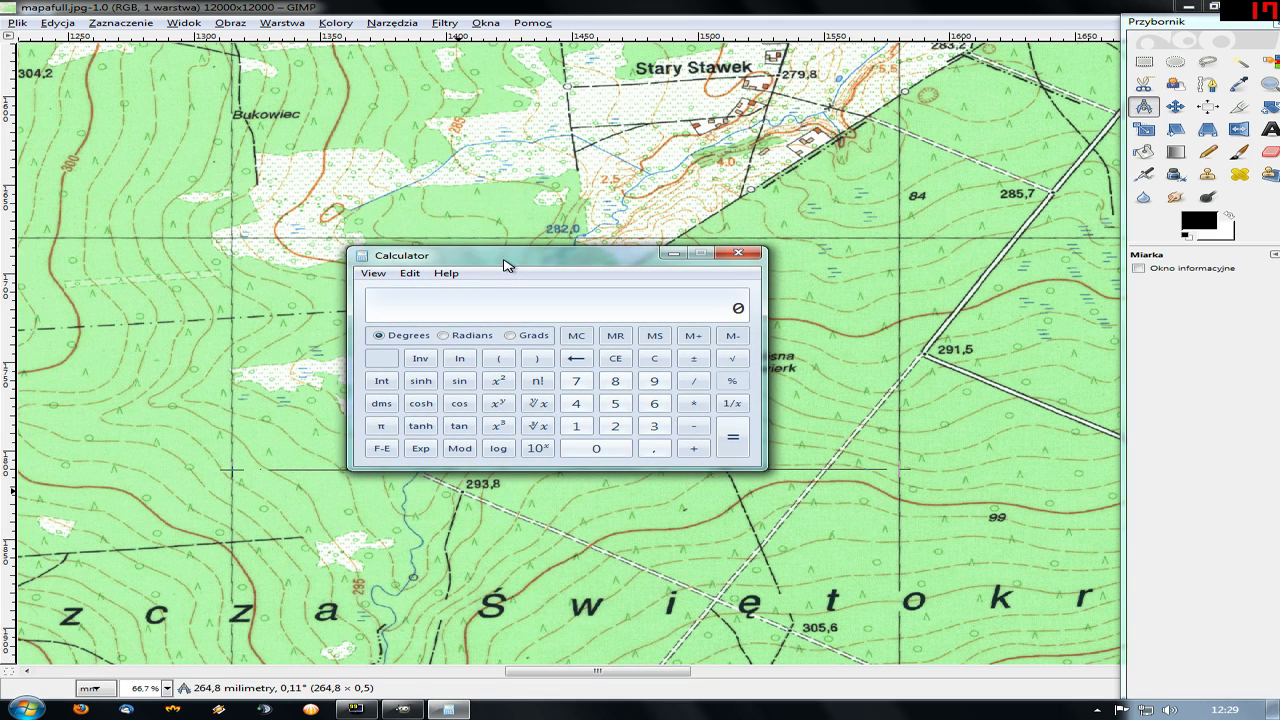
left_click_drag(505, 265, 554, 270)
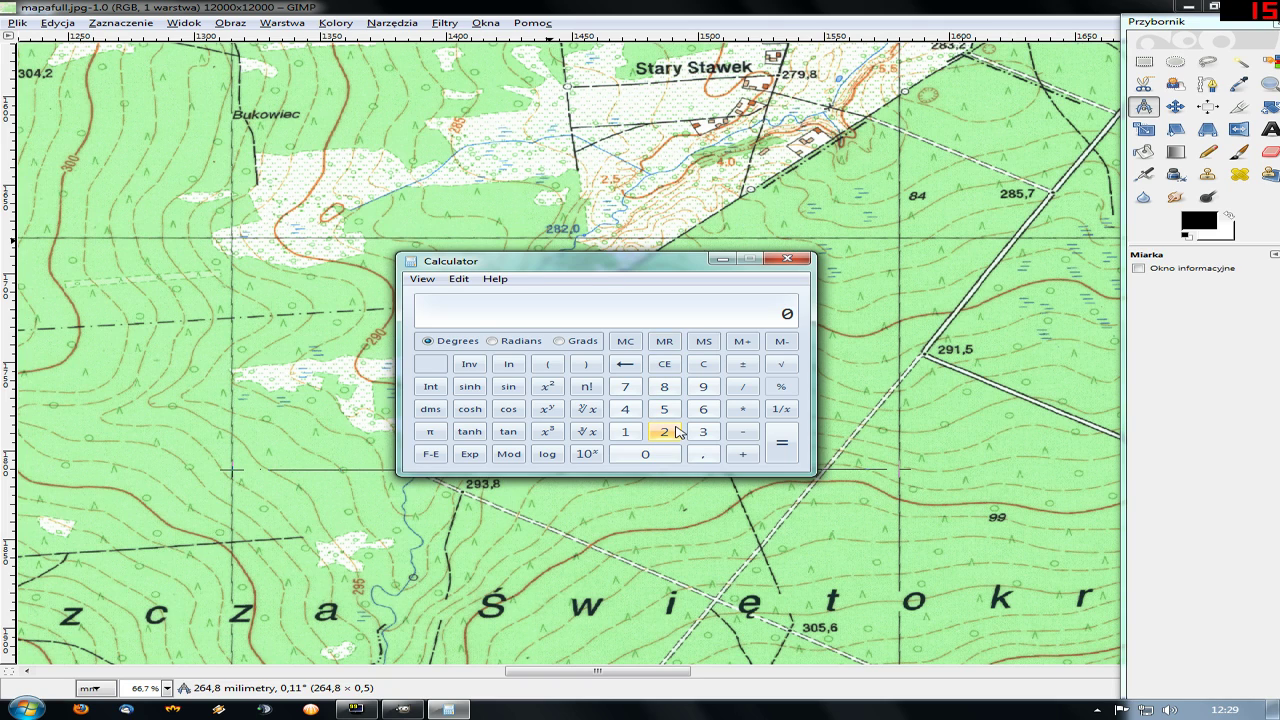
left_click_drag(611, 268, 545, 259)
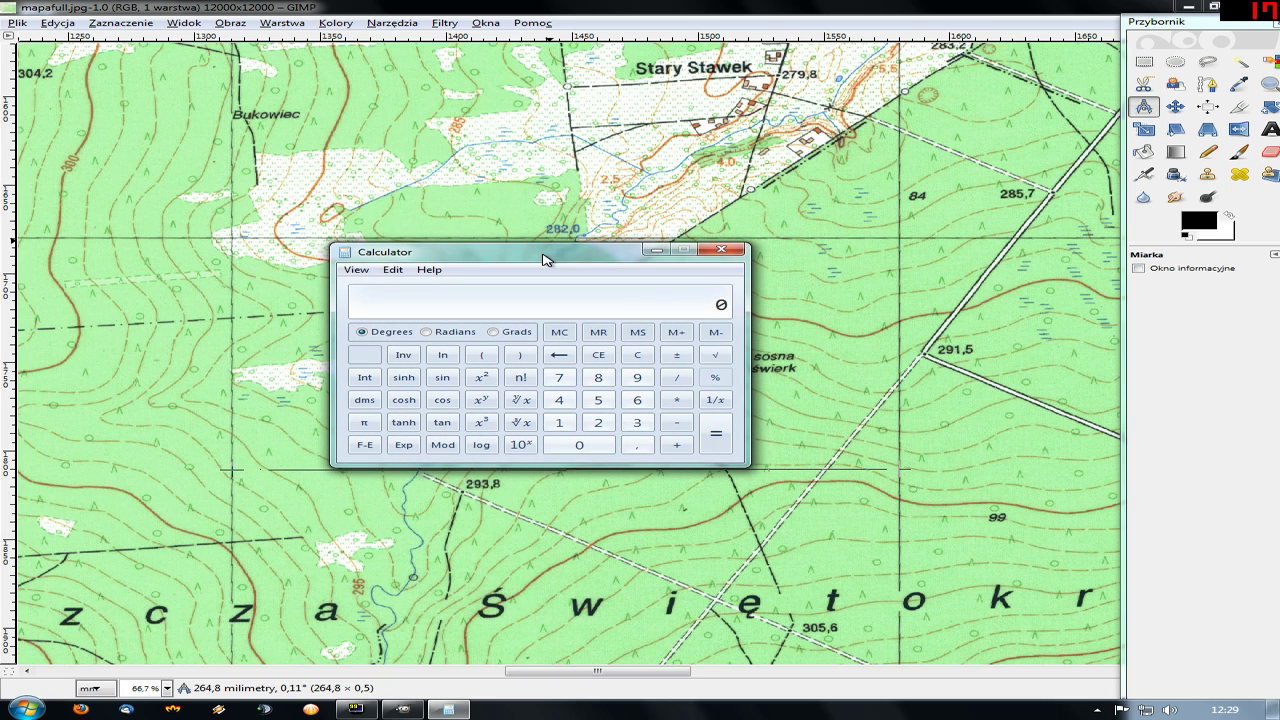
- Divide 3333 by 264.8 in Calculator, giving 12.5868, then return to GIMP
left_click(637, 424)
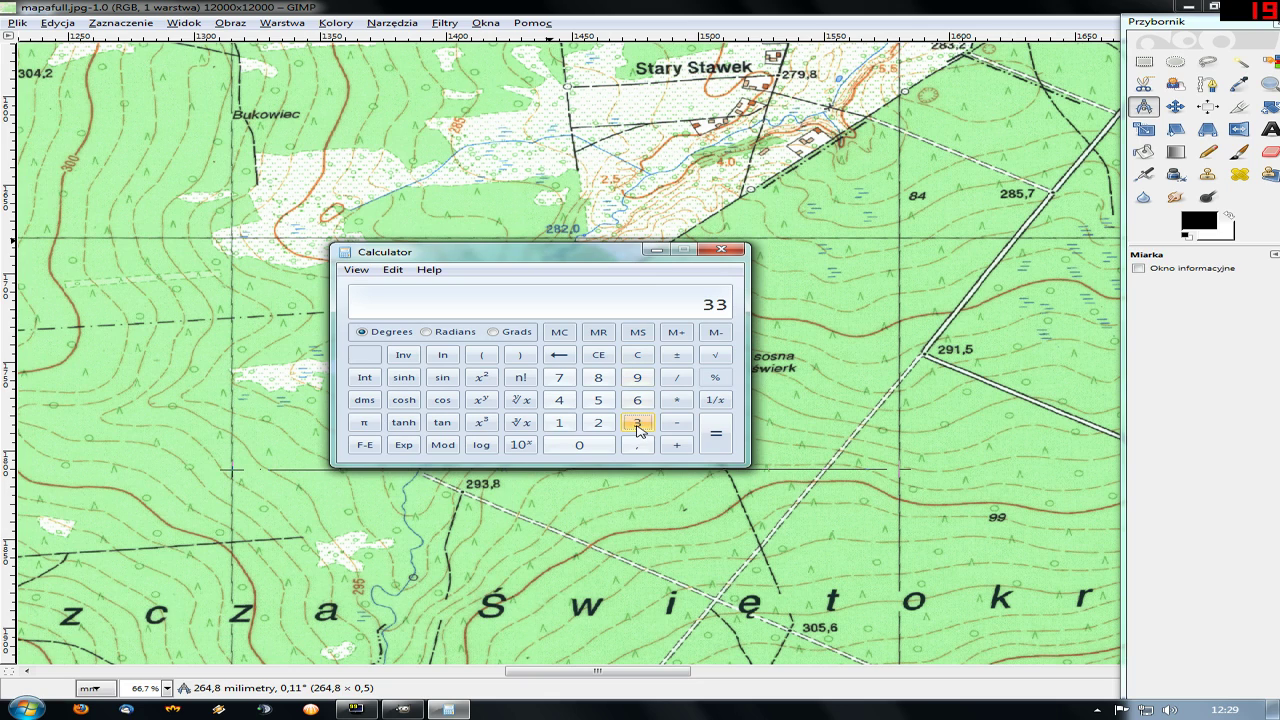
left_click(637, 424)
left_click(637, 424)
left_click(672, 385)
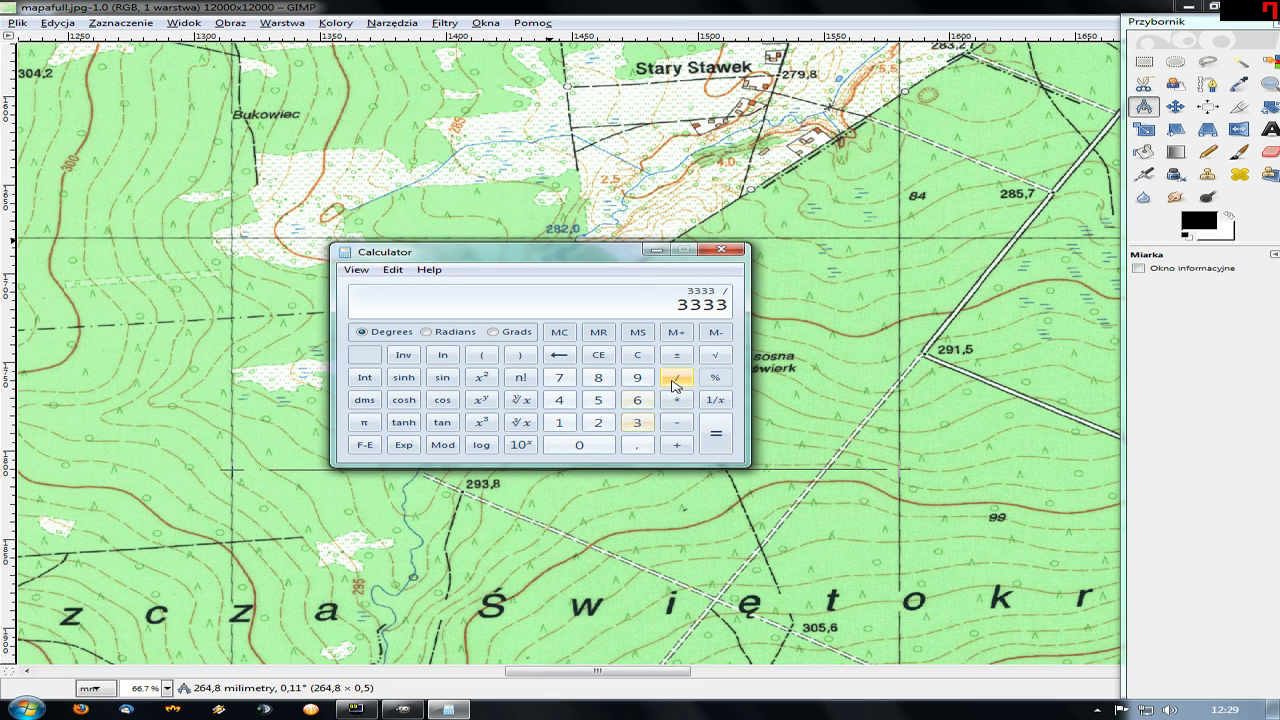
left_click(601, 425)
left_click(637, 400)
left_click(560, 400)
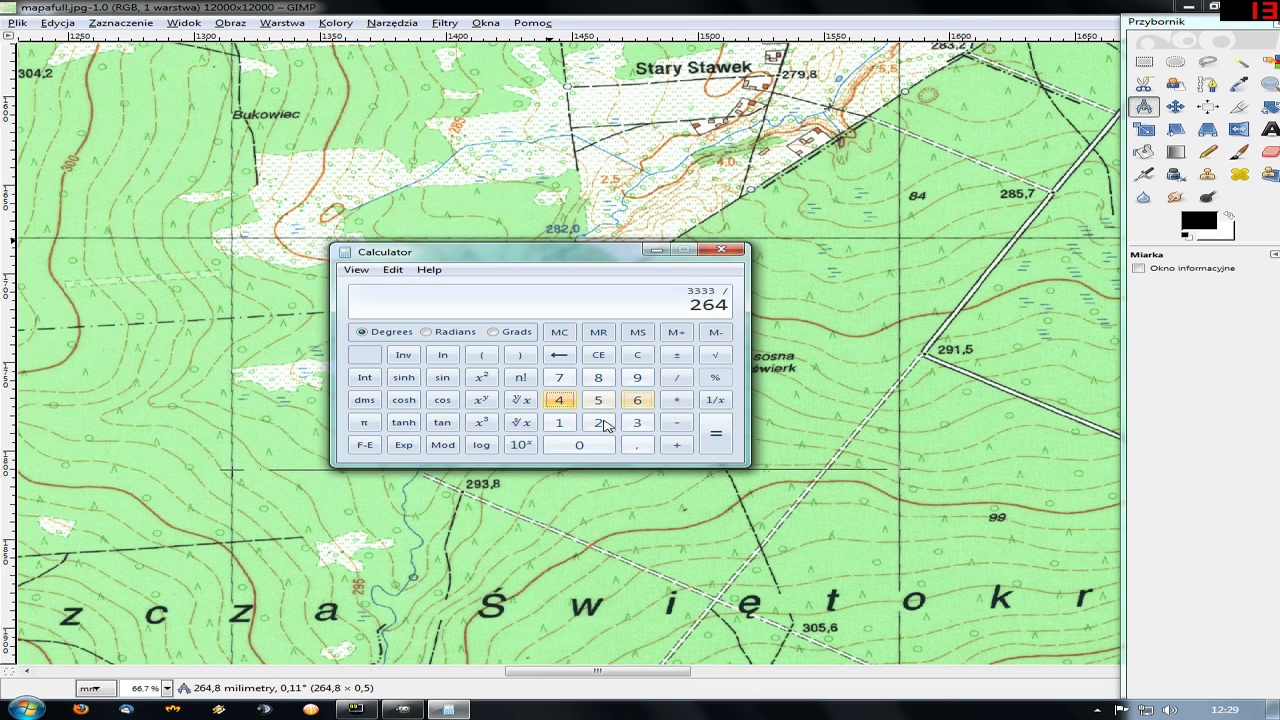
left_click(637, 445)
left_click(598, 377)
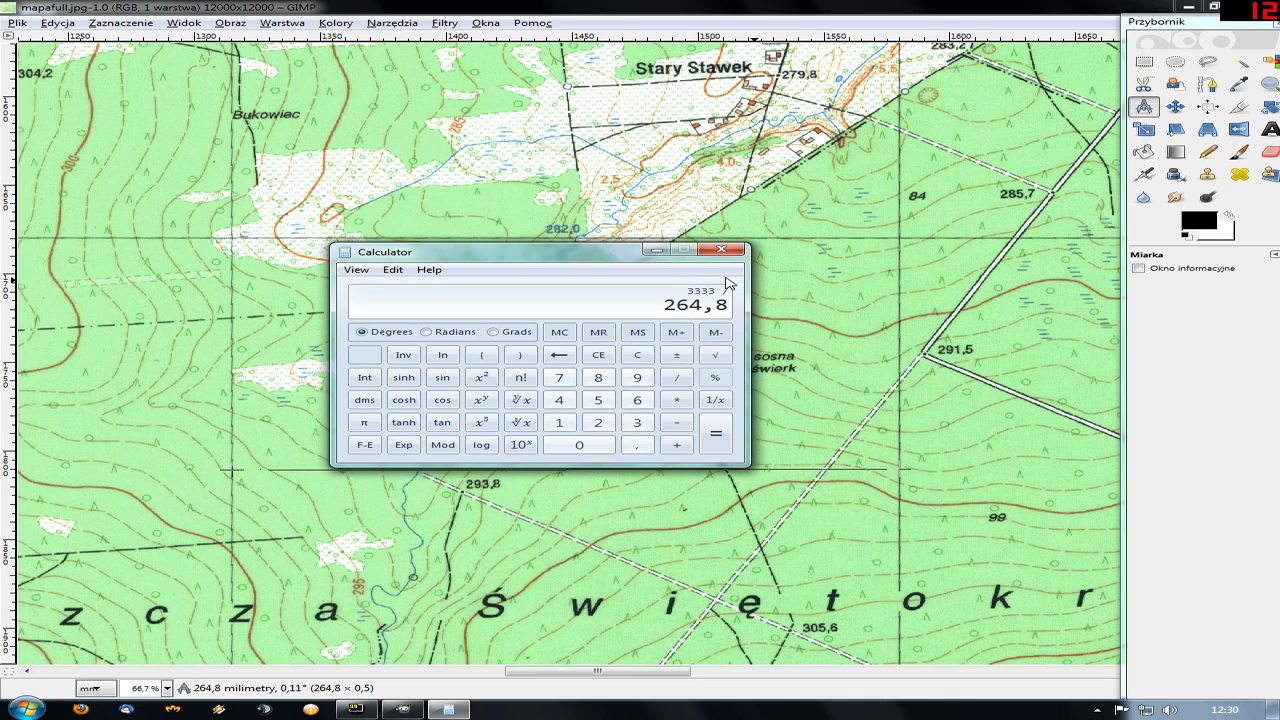
left_click(715, 433)
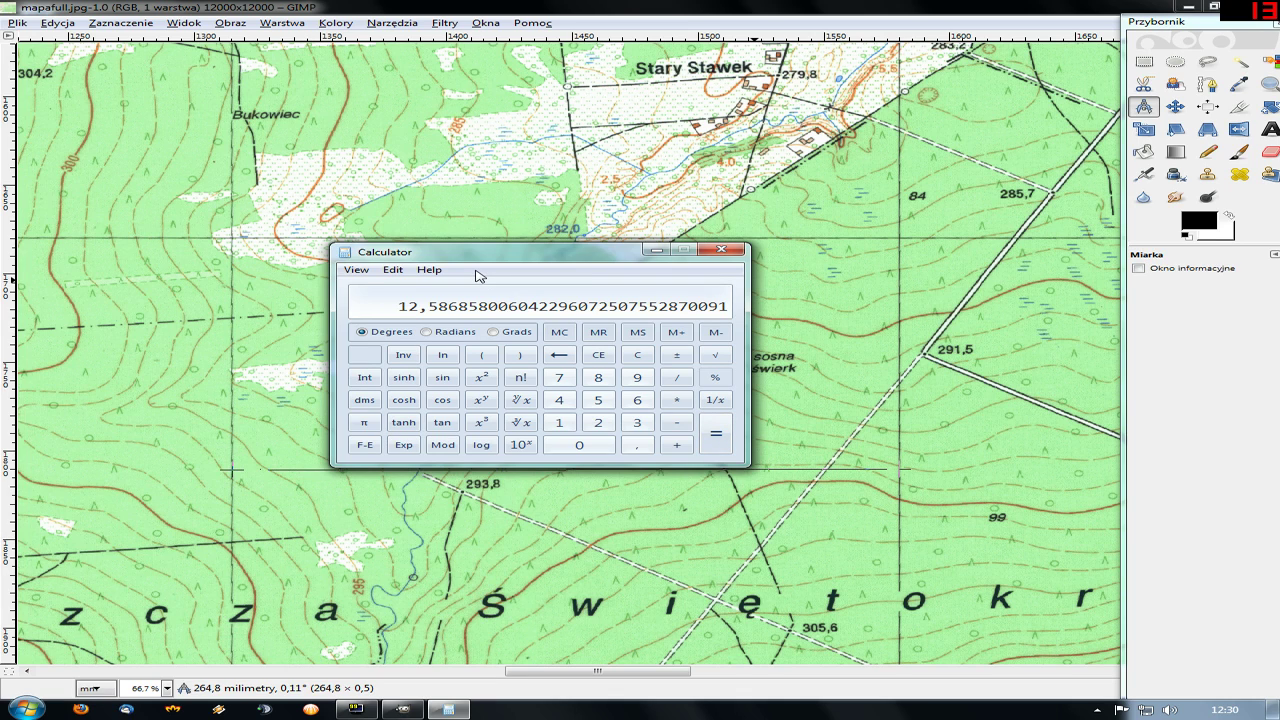
key("alt+Tab")
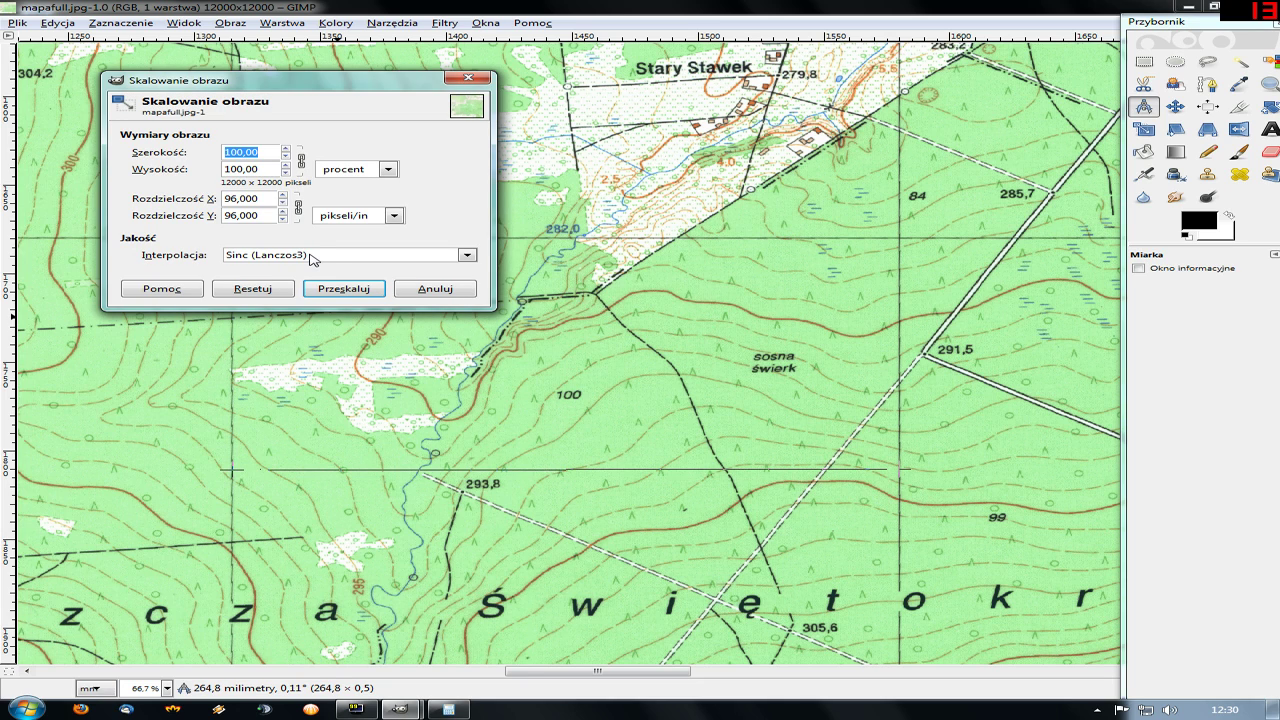
- Move Calculator below the Scale Image dialog and set resolution to 300 pixels/in, keeping width 100%
key("alt+Tab")
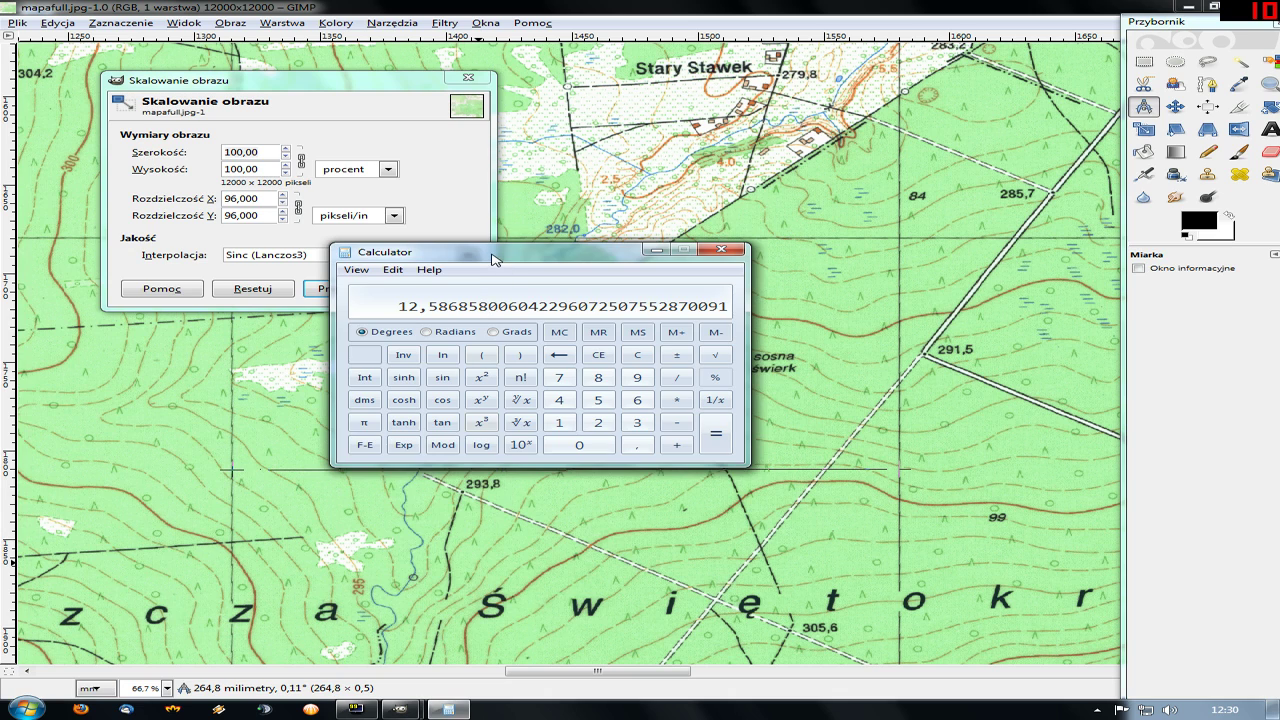
left_click_drag(492, 258, 522, 385)
key("alt+Tab")
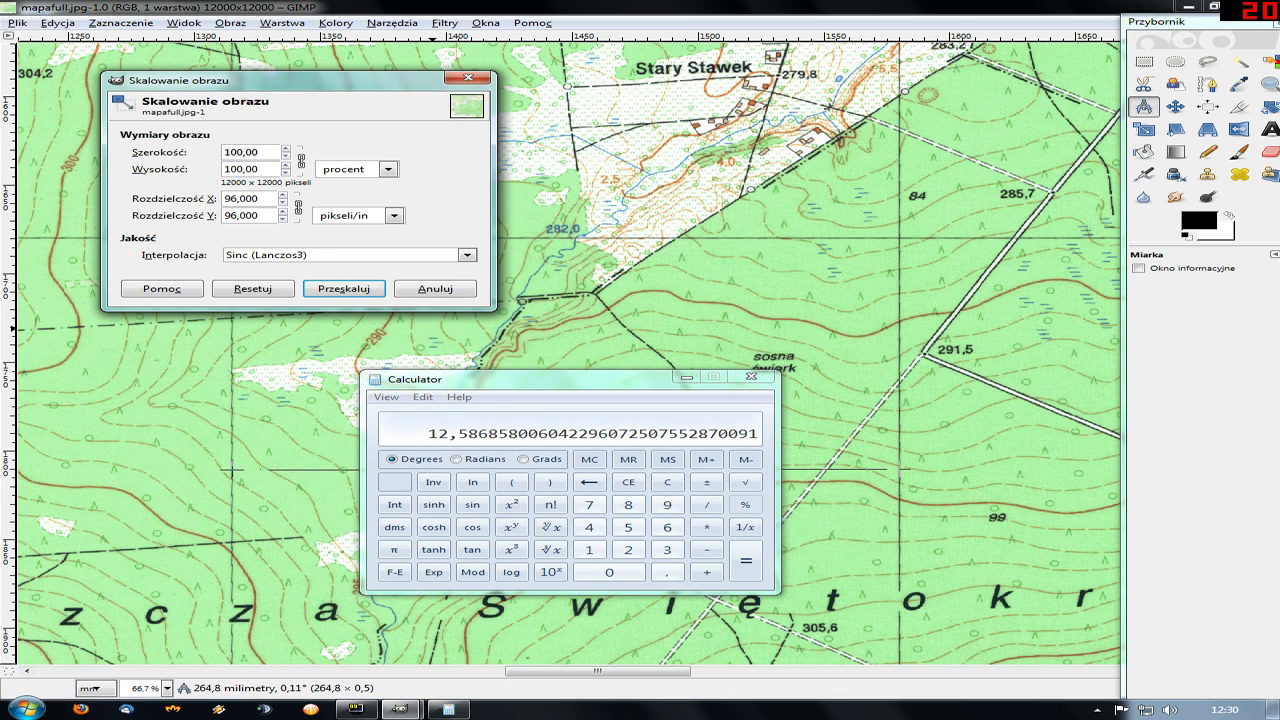
double_click(230, 198)
type("300")
left_click(261, 215)
key("shift+Left")
key("shift+Left")
key("shift+Left")
key("Right")
- Fix an accidental 65536 resolution back to 96, then re-enter 300 pixels/in
left_click_drag(247, 199, 220, 203)
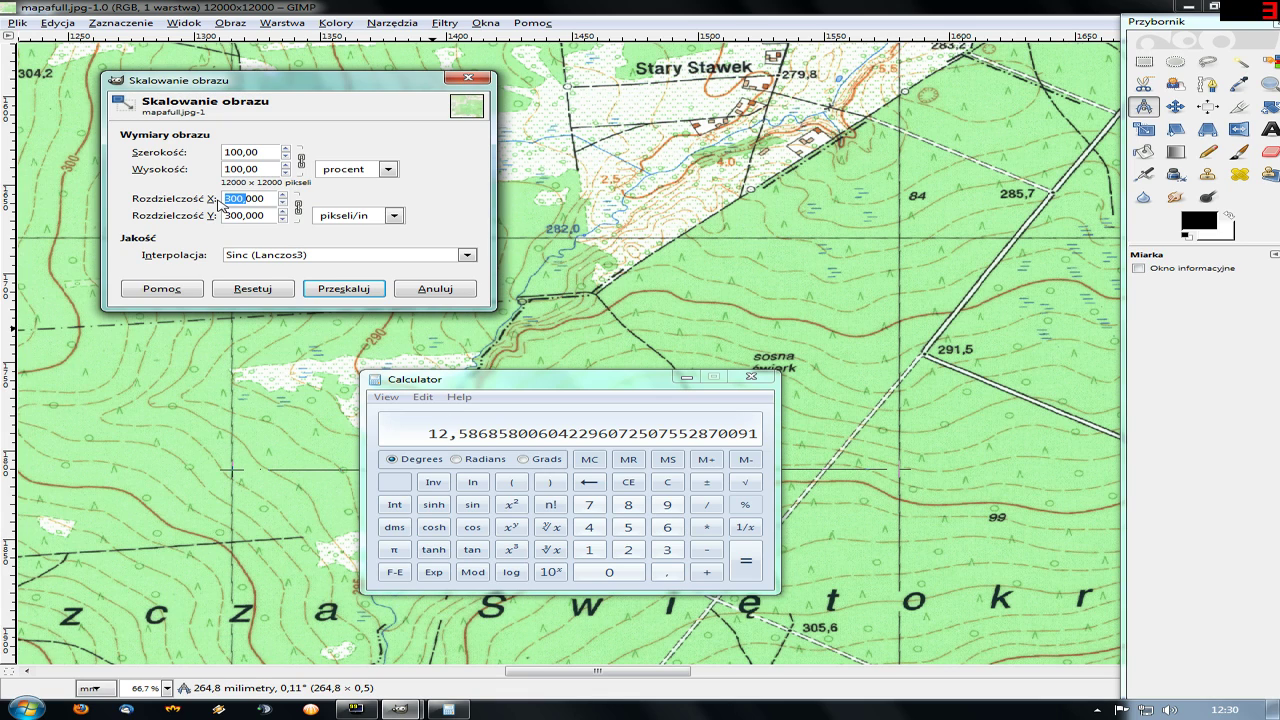
type("65536")
key("Tab")
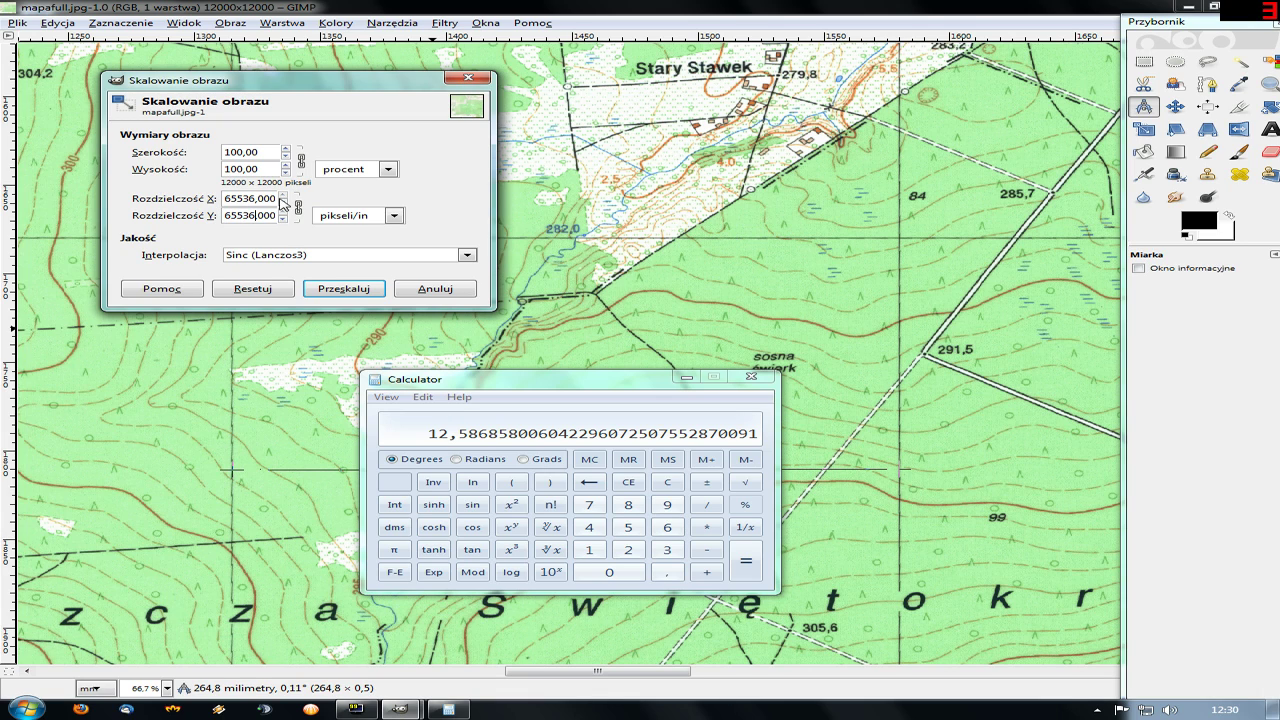
key("shift+Tab")
key("BackSpace")
type("96")
key("Tab")
double_click(231, 198)
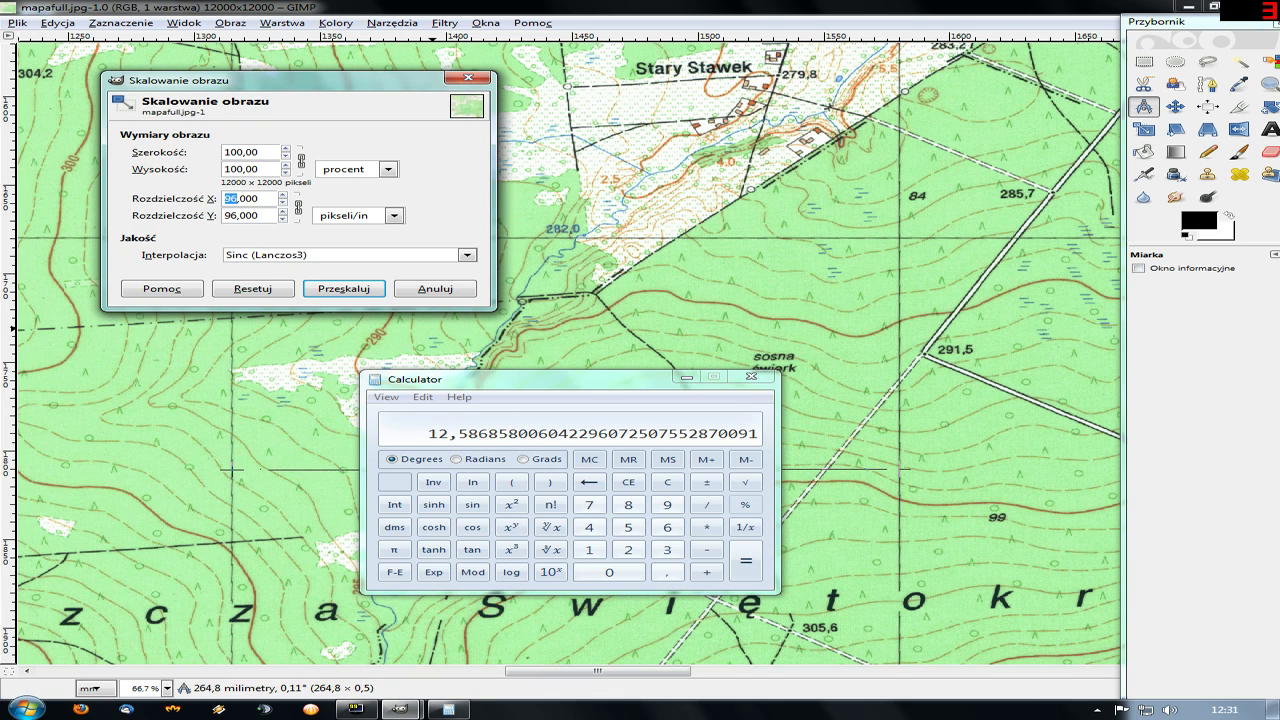
type("300")
- Multiply the 12.5868 result by 3,125 in Calculator, getting about 39.33
left_click_drag(511, 388, 645, 305)
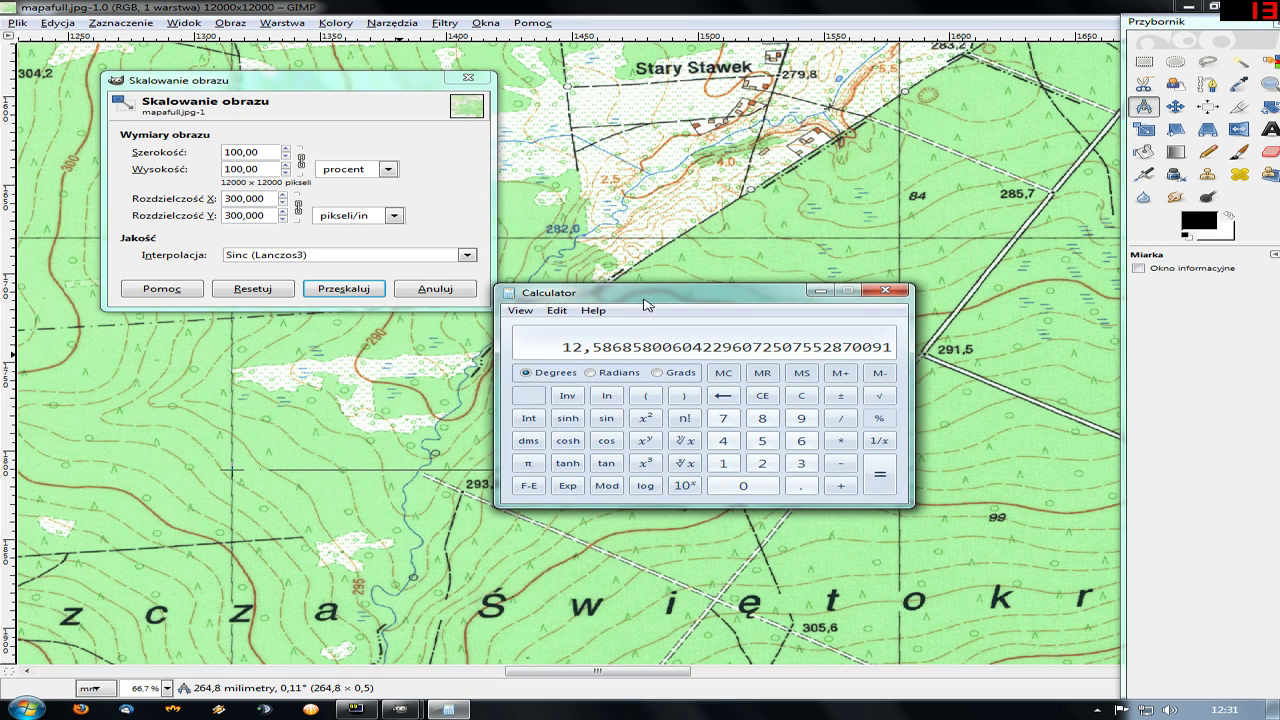
left_click(840, 441)
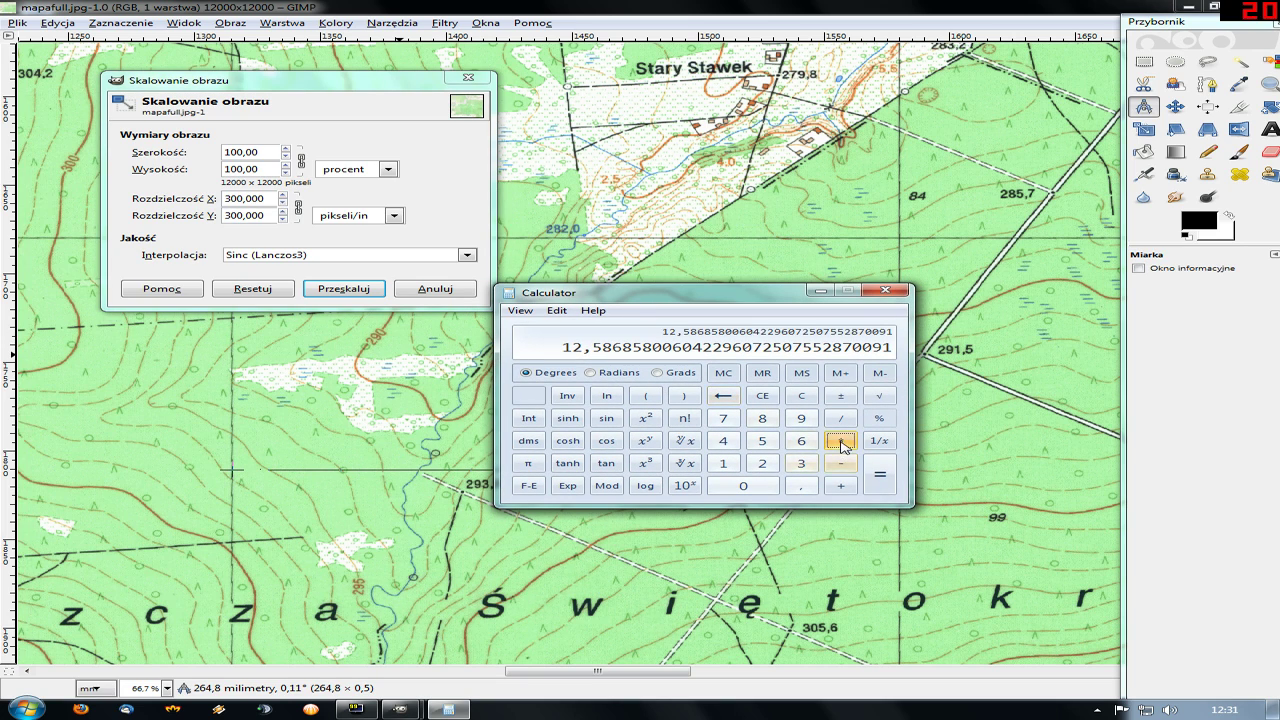
left_click(801, 464)
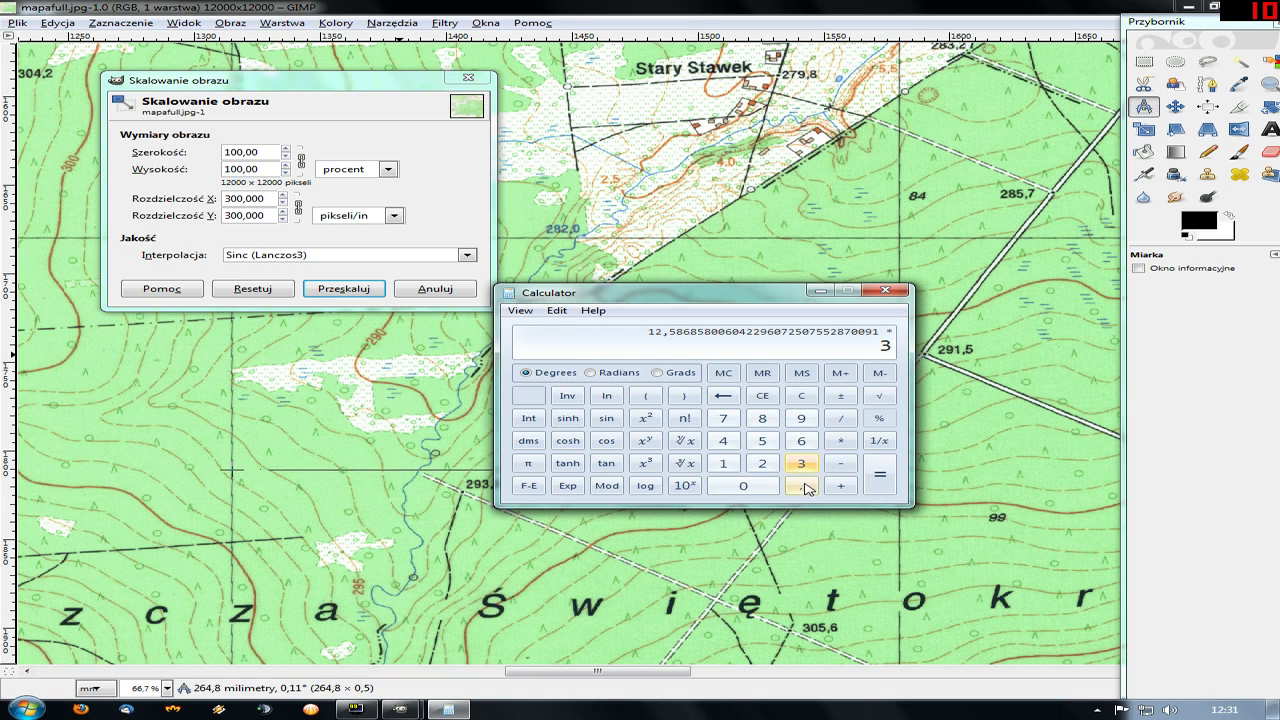
left_click(806, 487)
left_click(723, 464)
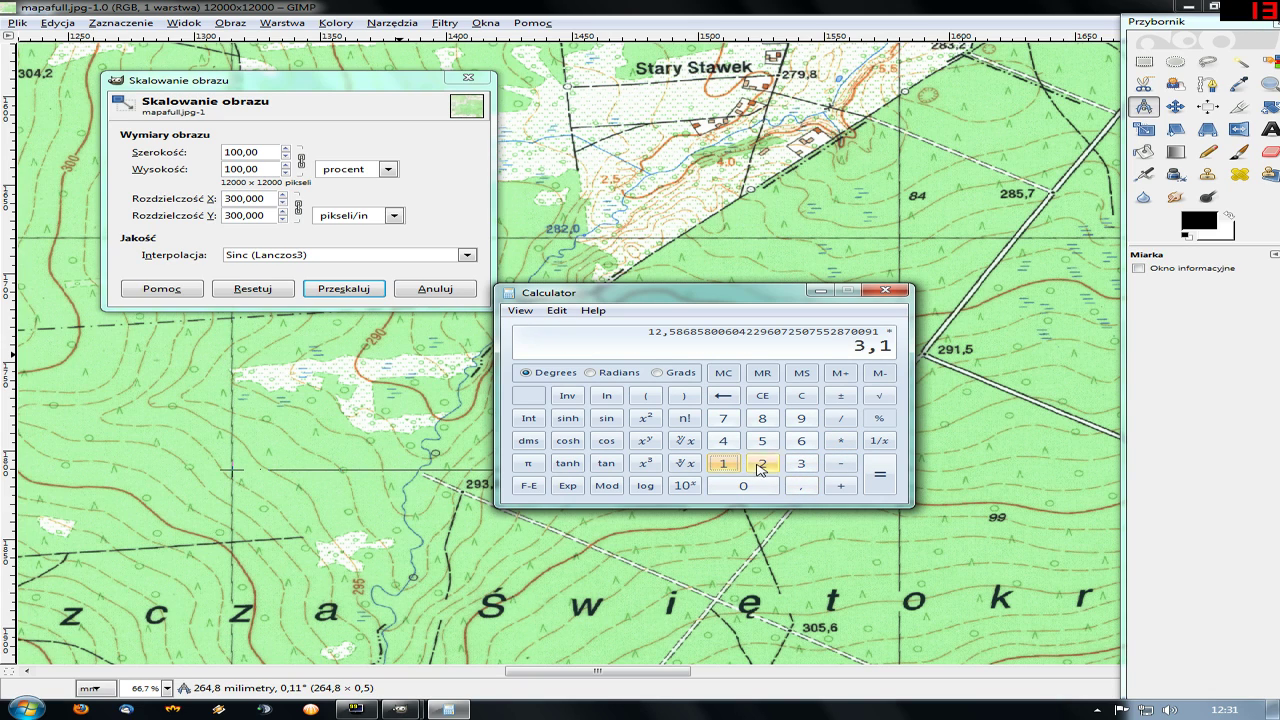
left_click(762, 464)
left_click(760, 442)
left_click(879, 476)
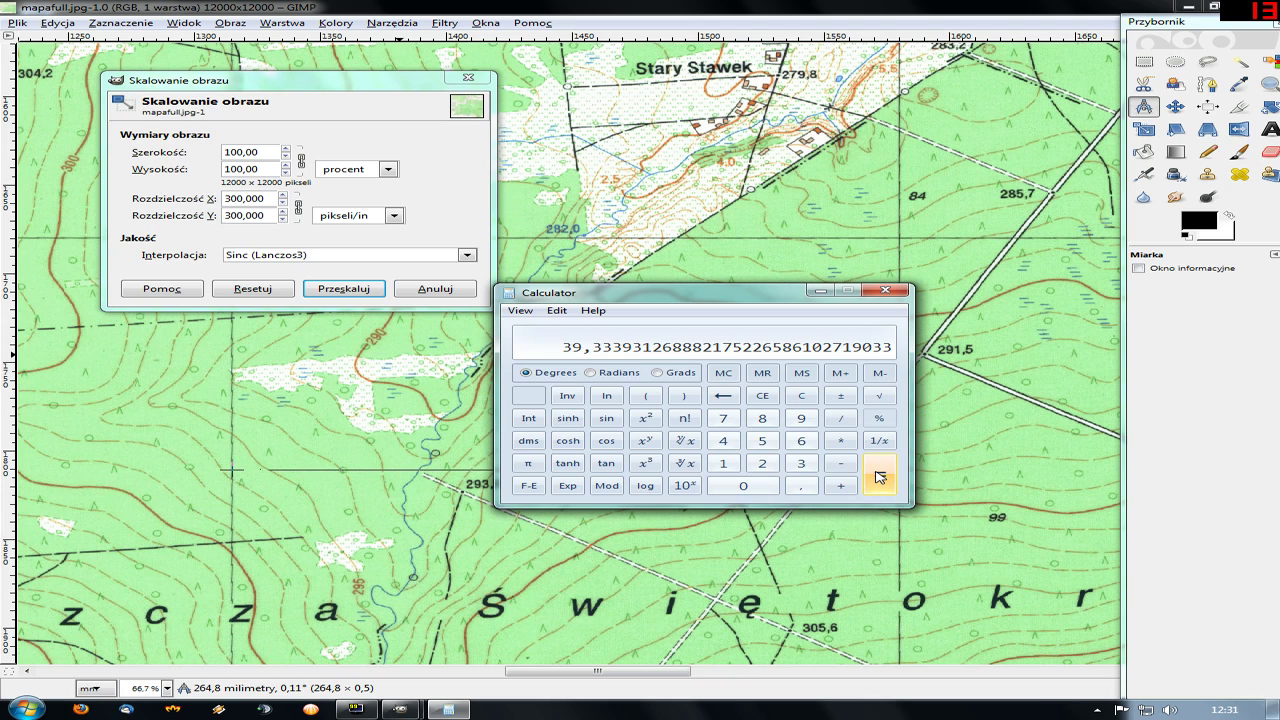
left_click_drag(664, 300, 670, 301)
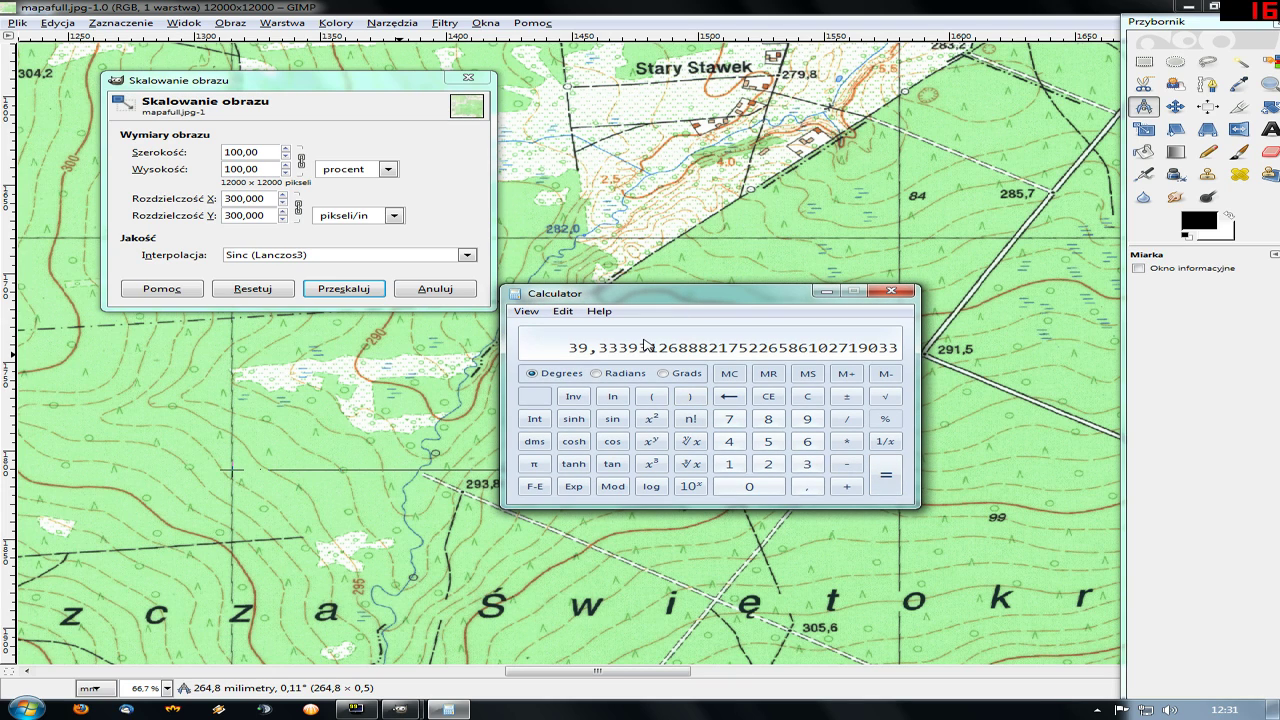
key("alt+Tab")
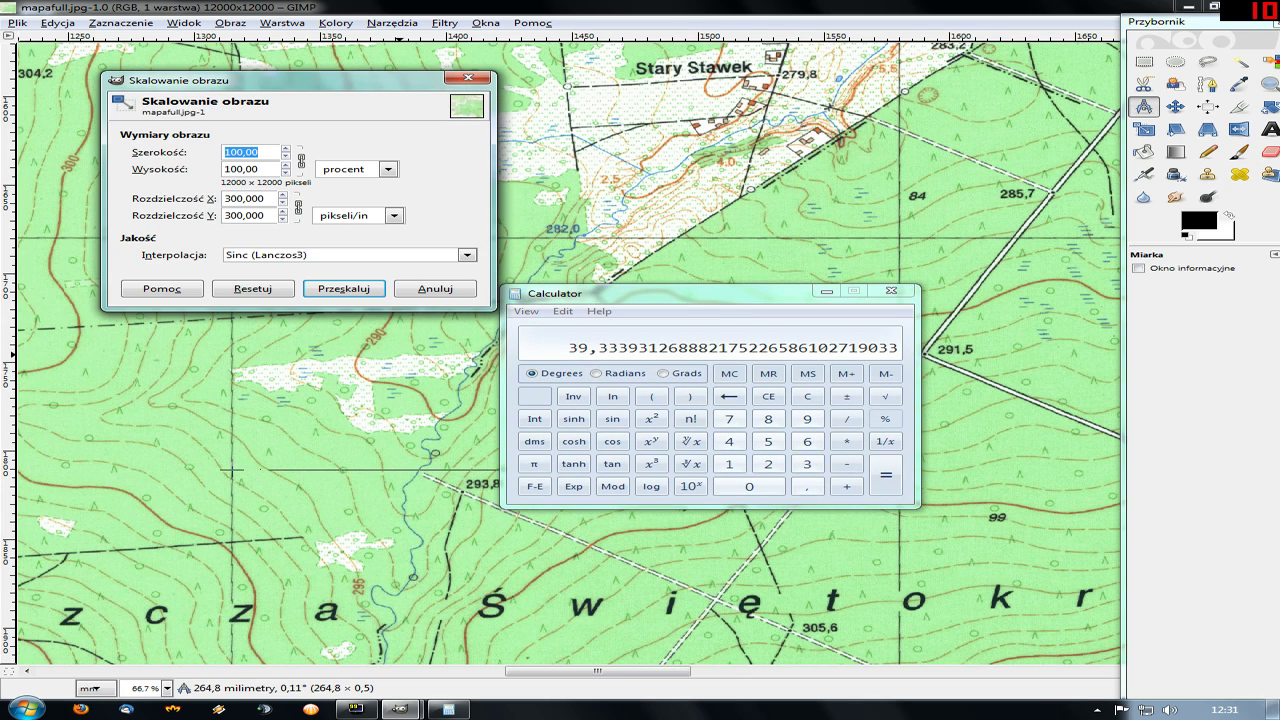
- Scale the map to 39,33% (4720 × 4720 px) and measure a 33 mm horizontal span
type("39")
type(",33")
key("Tab")
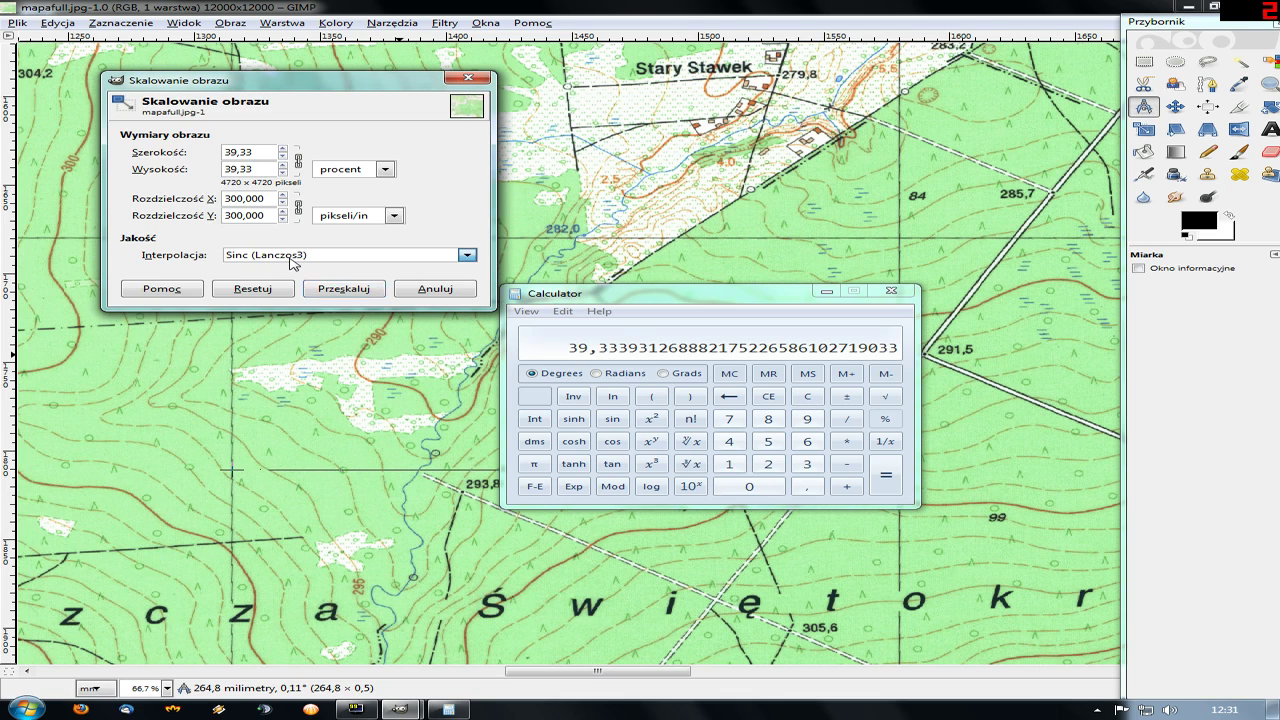
left_click(293, 262)
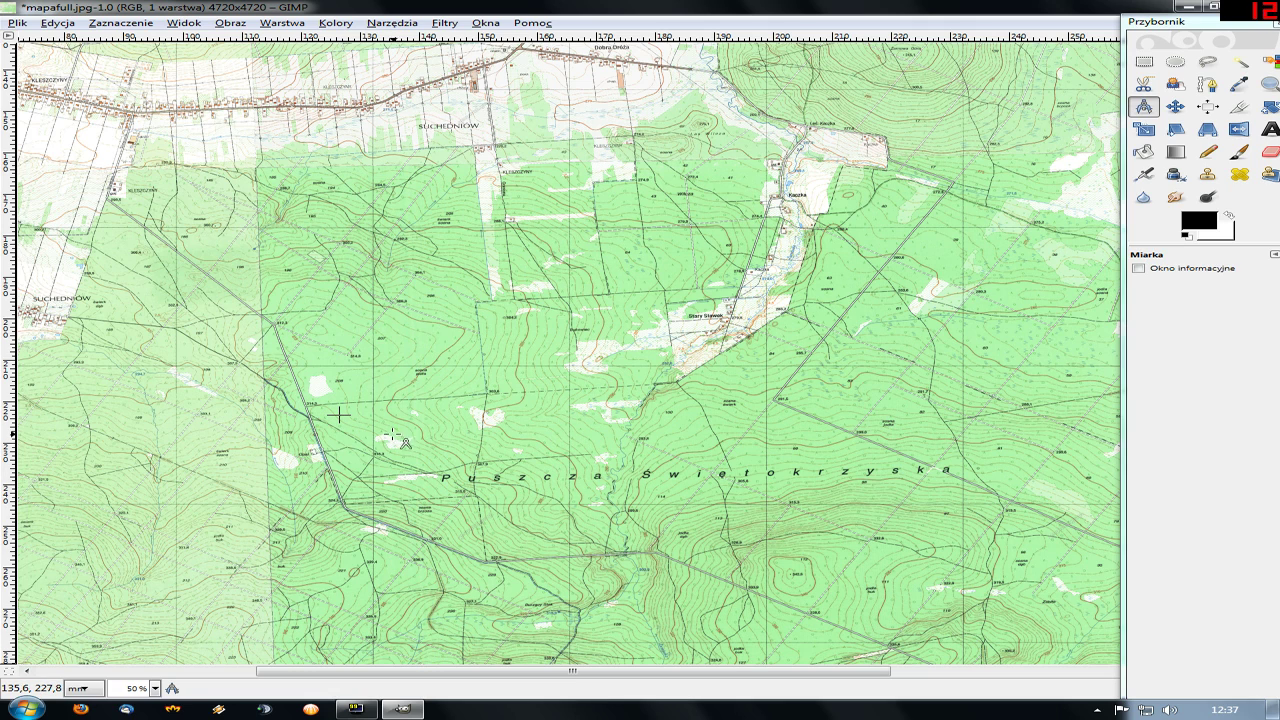
left_click_drag(373, 434, 568, 434)
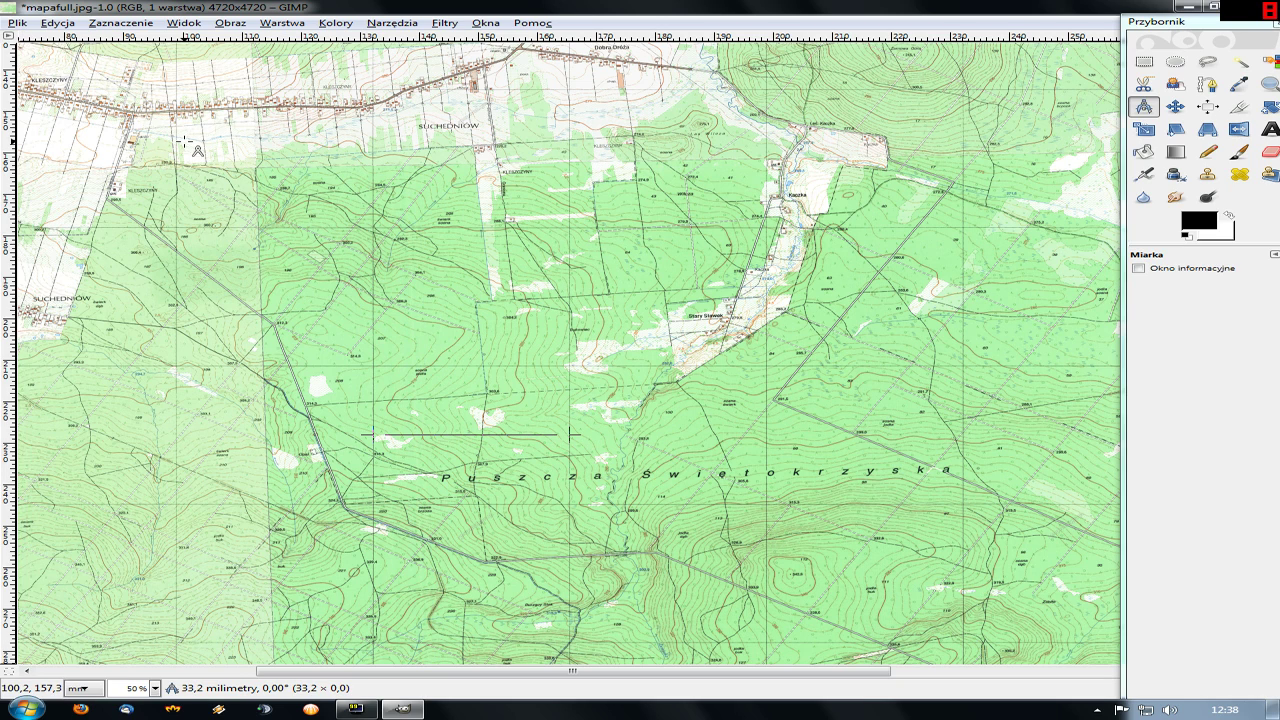
- Clear the measure line and save the map to the desktop as mapafin.xcf in XCF format
left_click(442, 368)
left_click(20, 24)
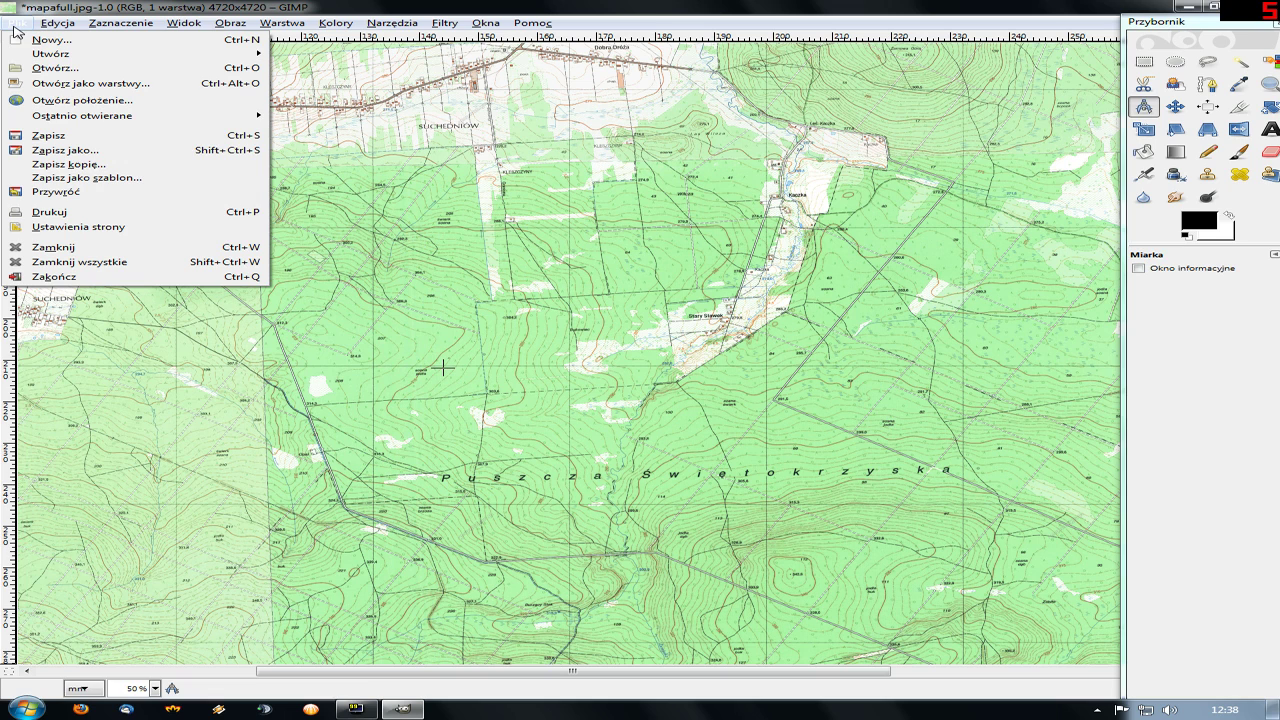
left_click(89, 153)
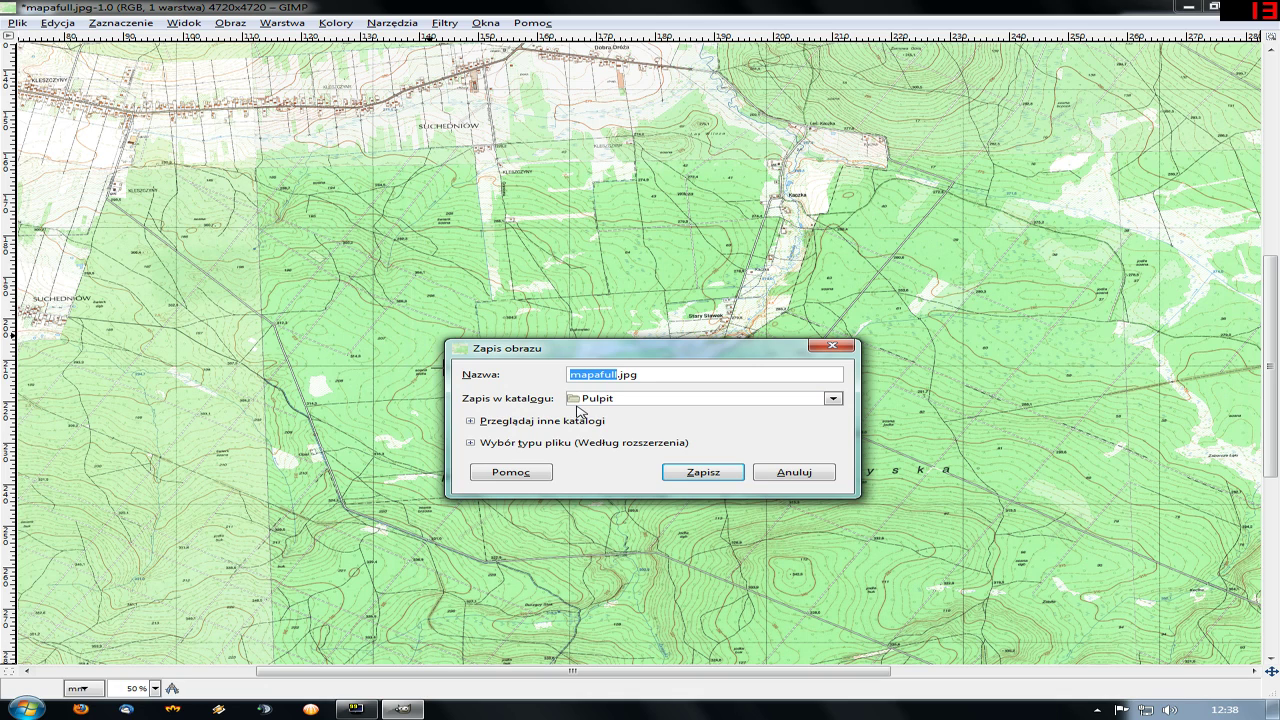
left_click(606, 374)
type("in")
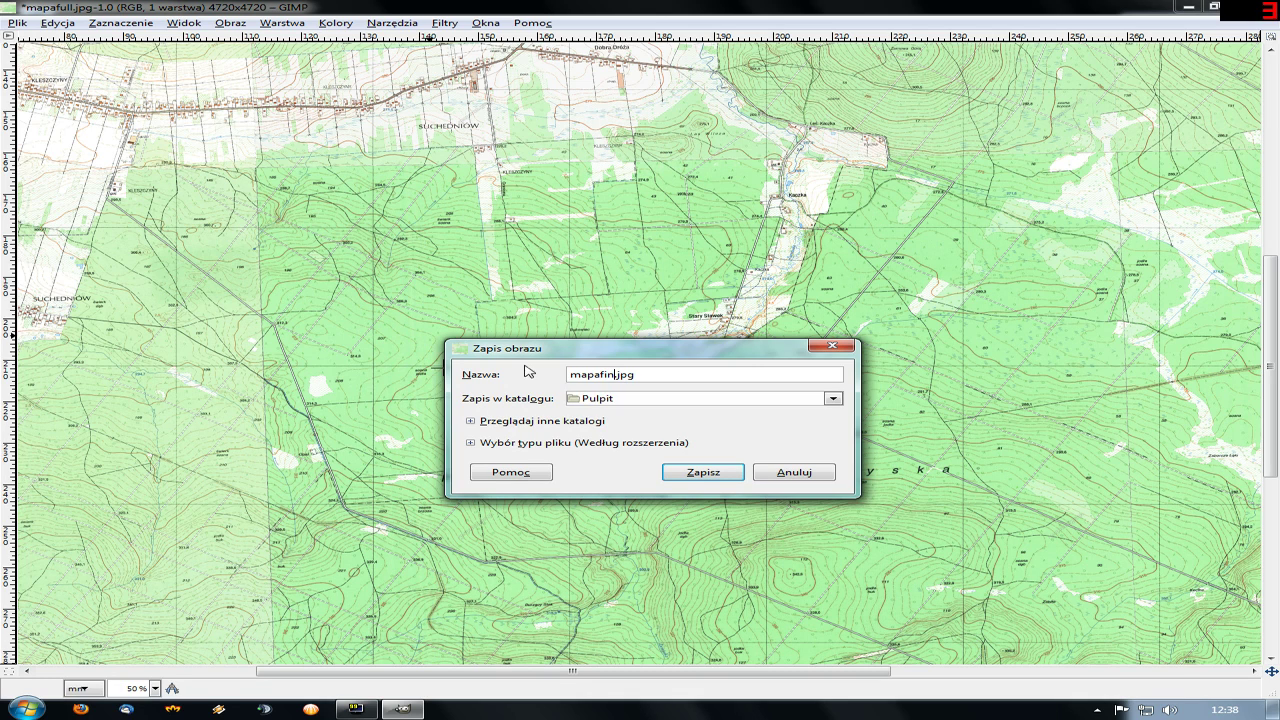
left_click(476, 444)
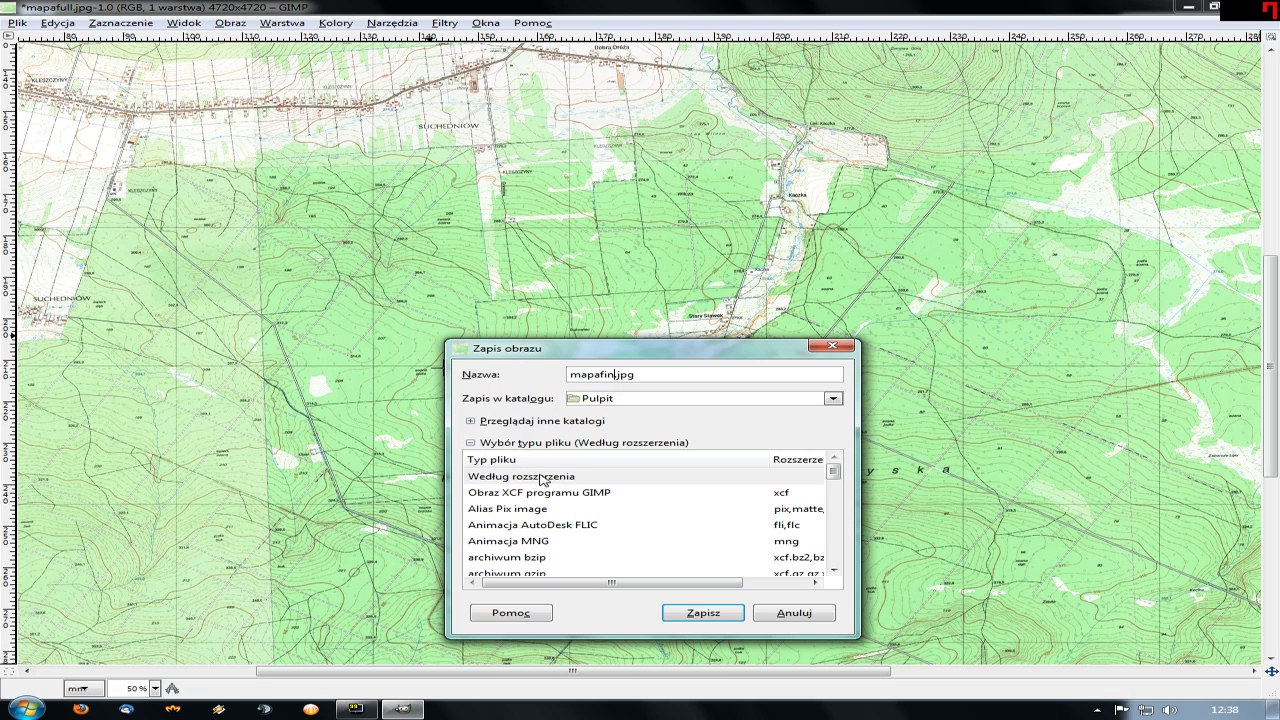
left_click(612, 493)
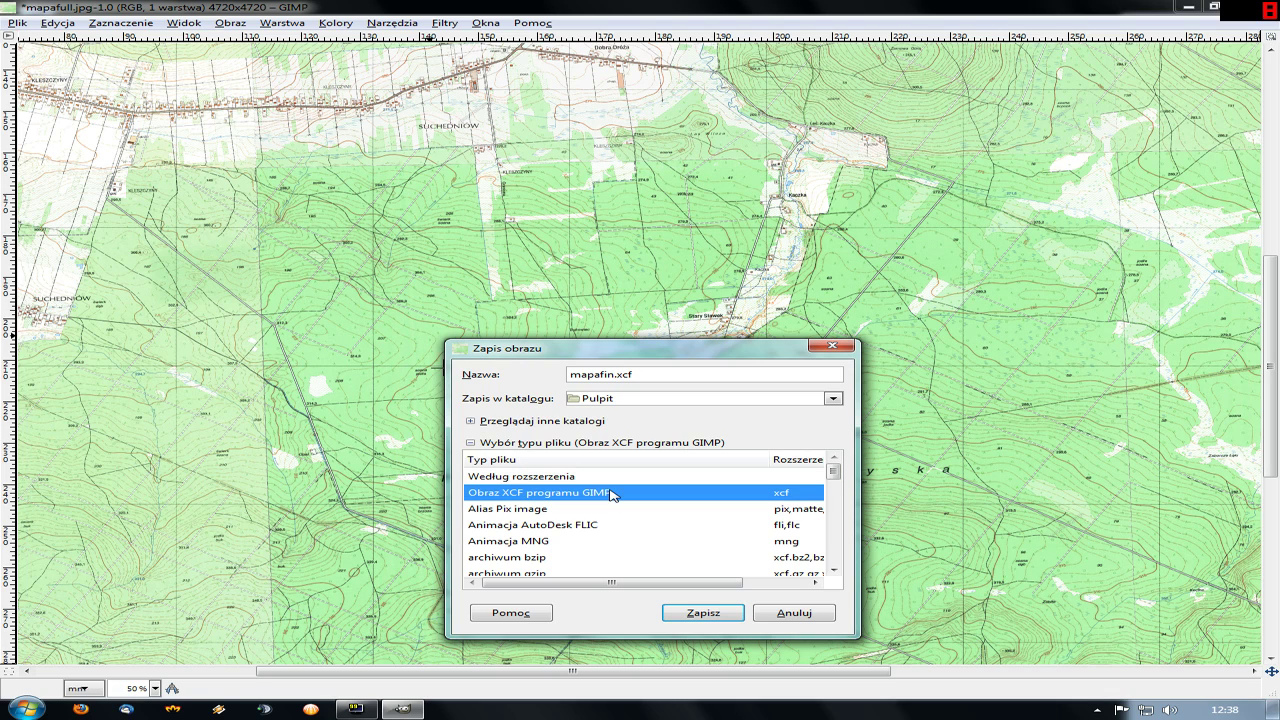
left_click(690, 616)
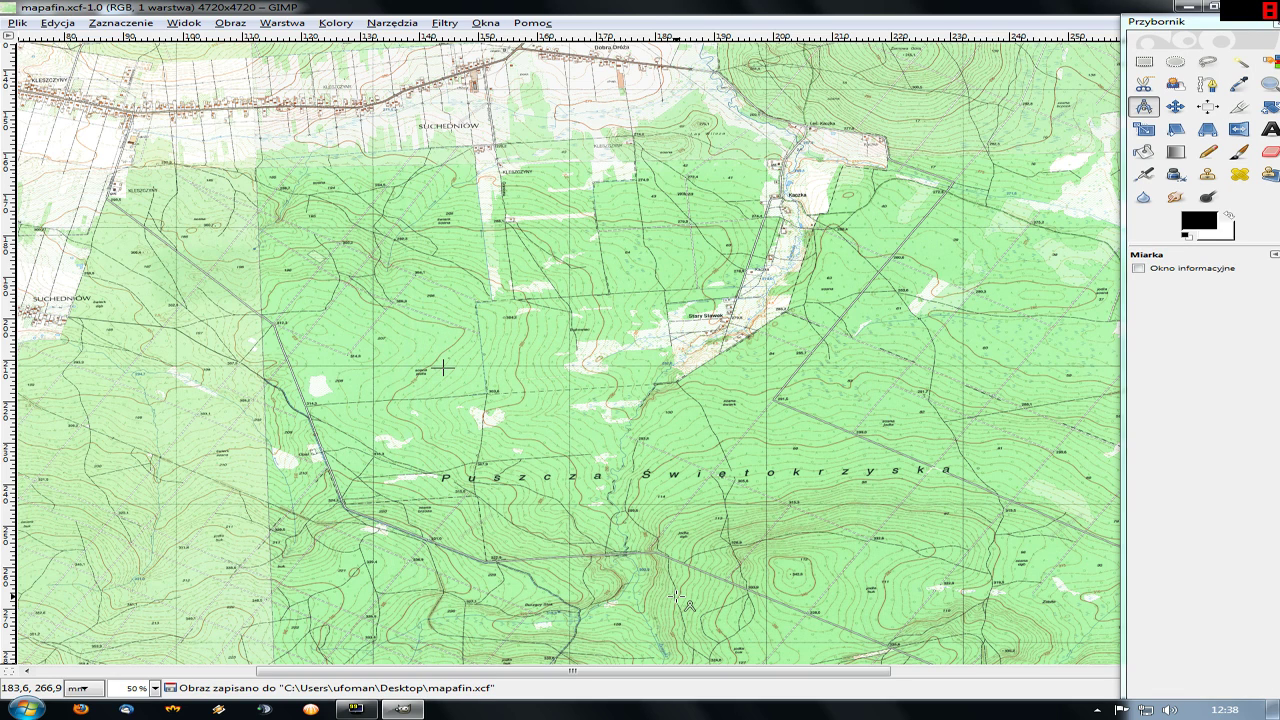
- Create a new image from the A3 (300ppi) template, 3508 × 4960 px, accepting the size warning
left_click(19, 25)
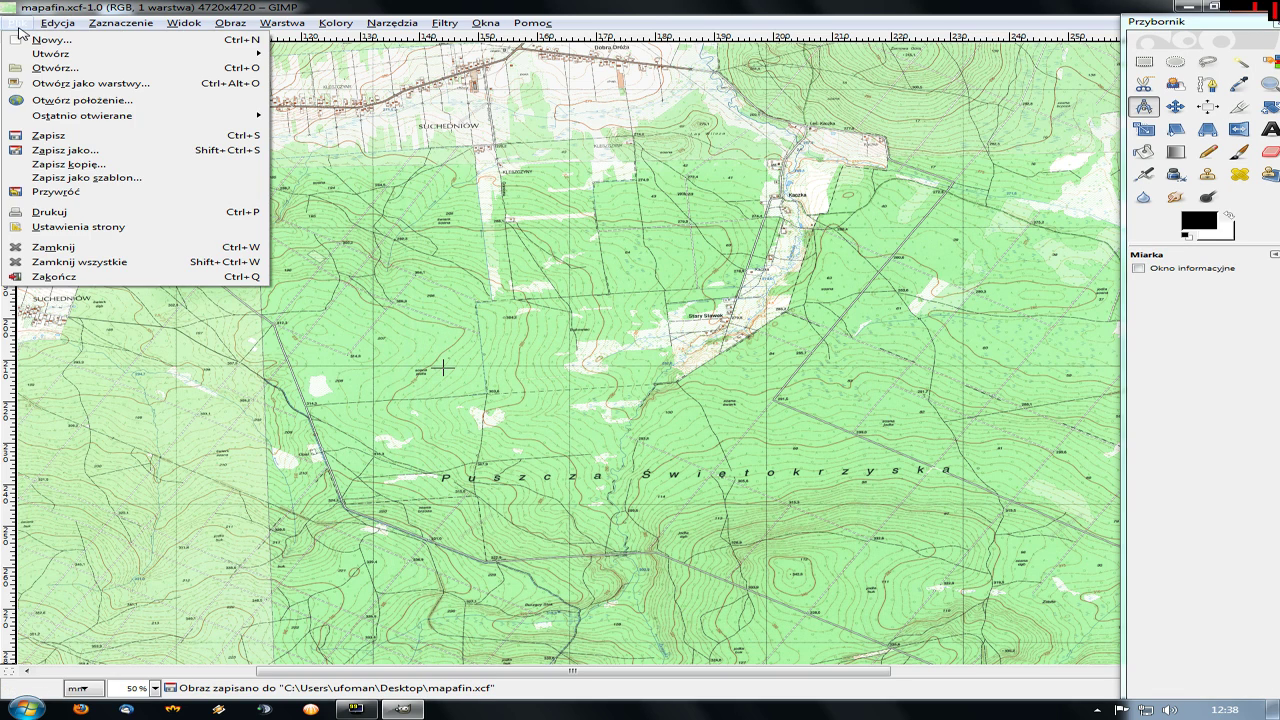
left_click(57, 41)
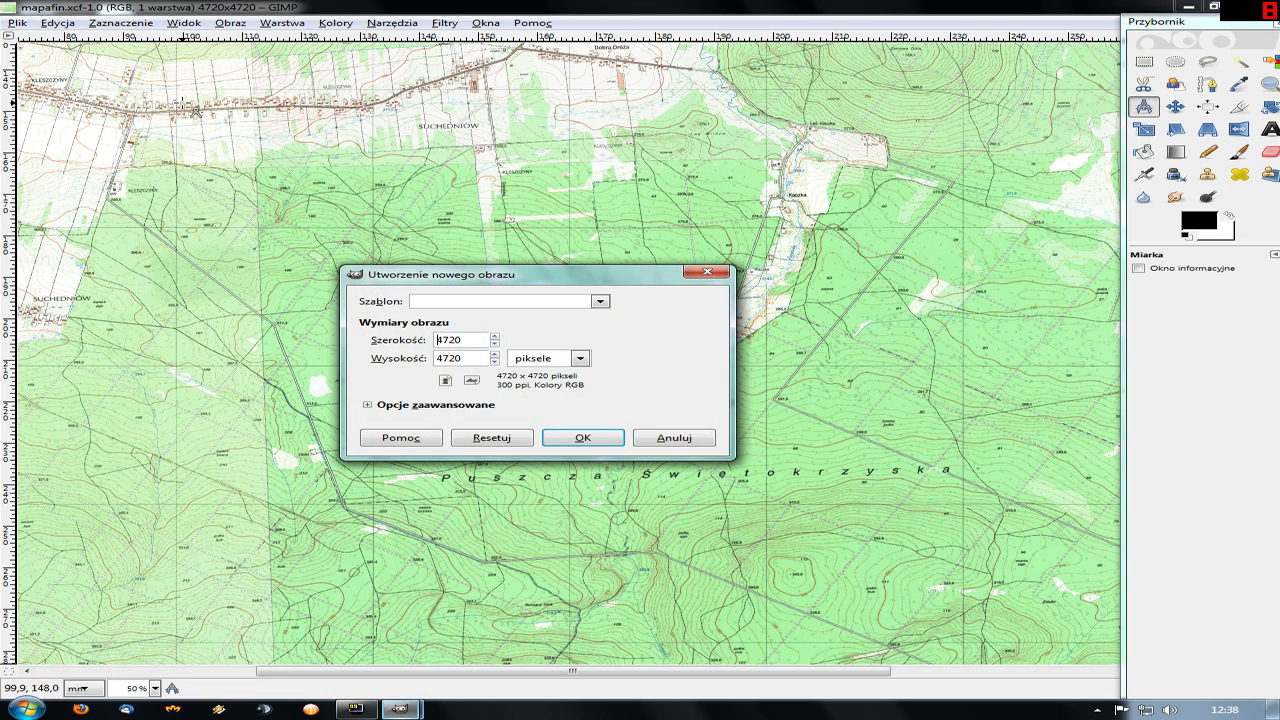
left_click(600, 302)
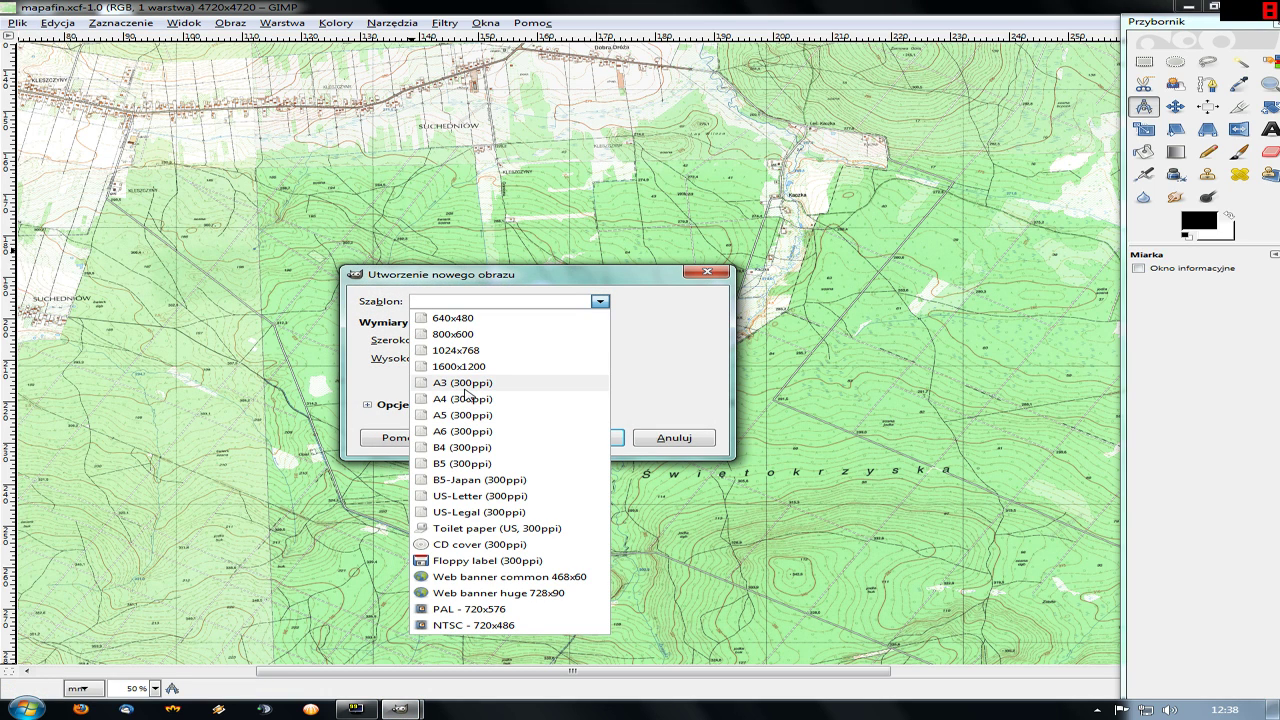
left_click(486, 384)
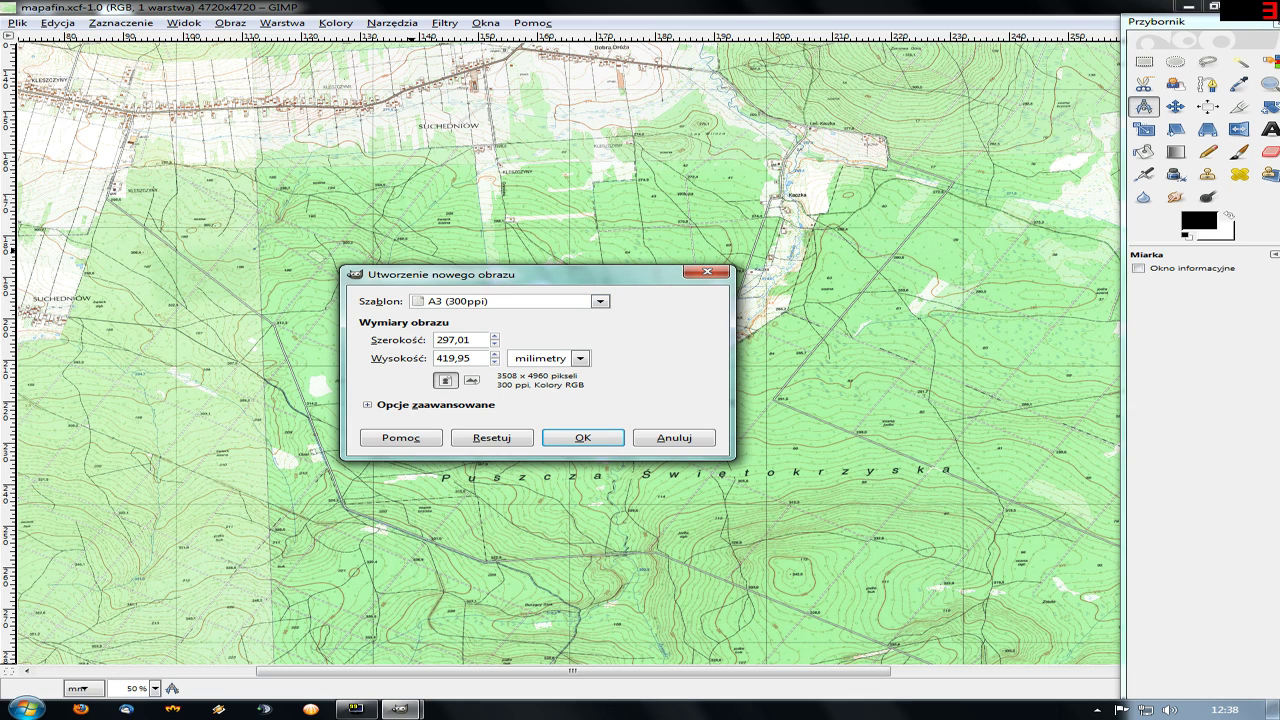
left_click(380, 406)
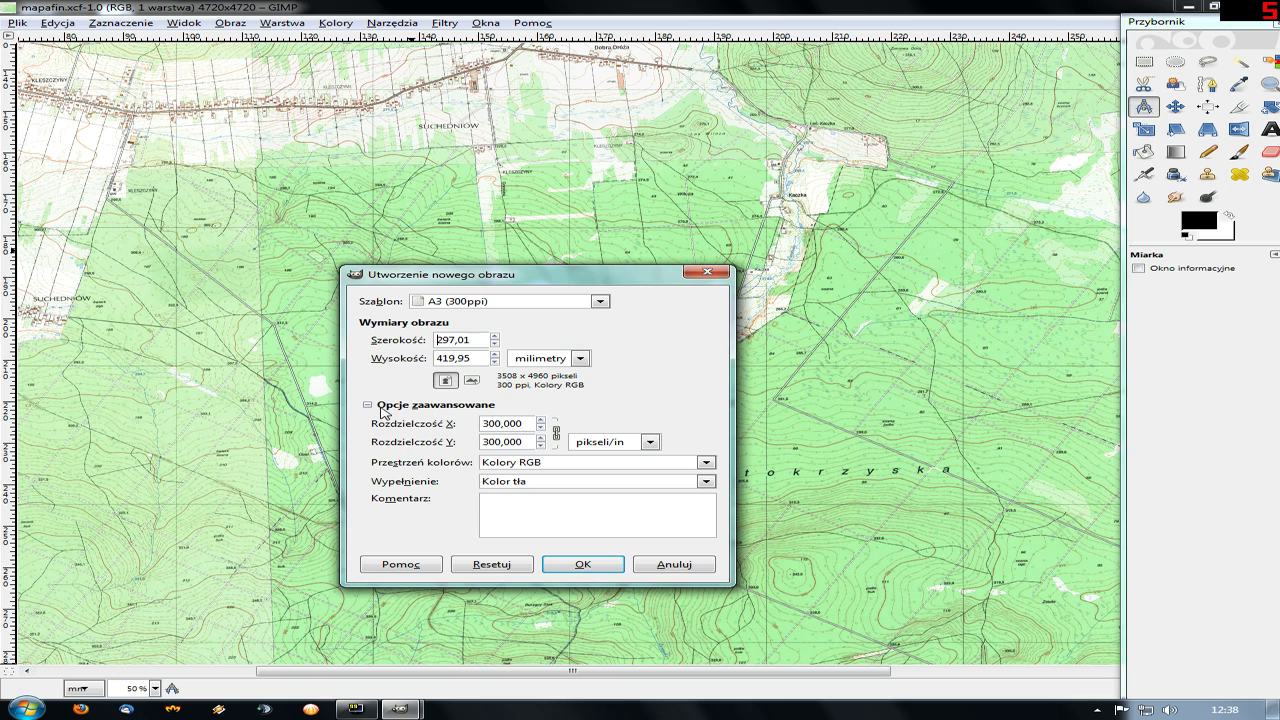
left_click(378, 408)
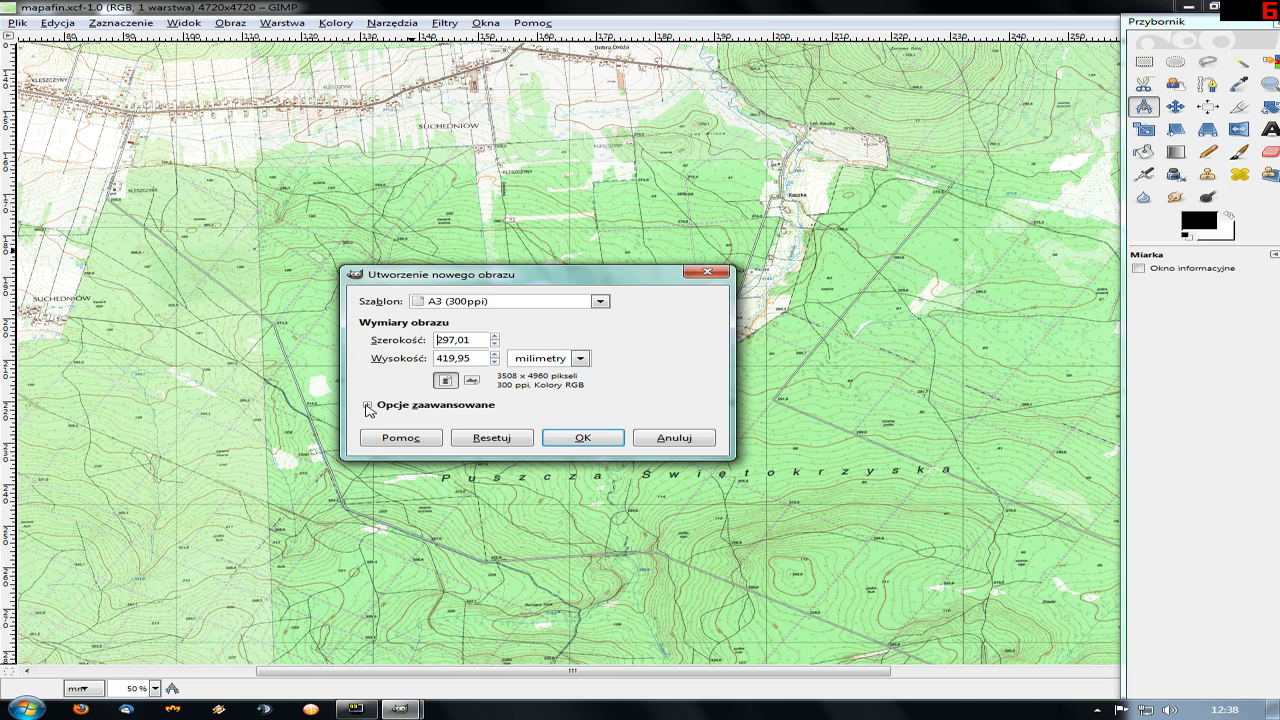
left_click(572, 441)
left_click(572, 441)
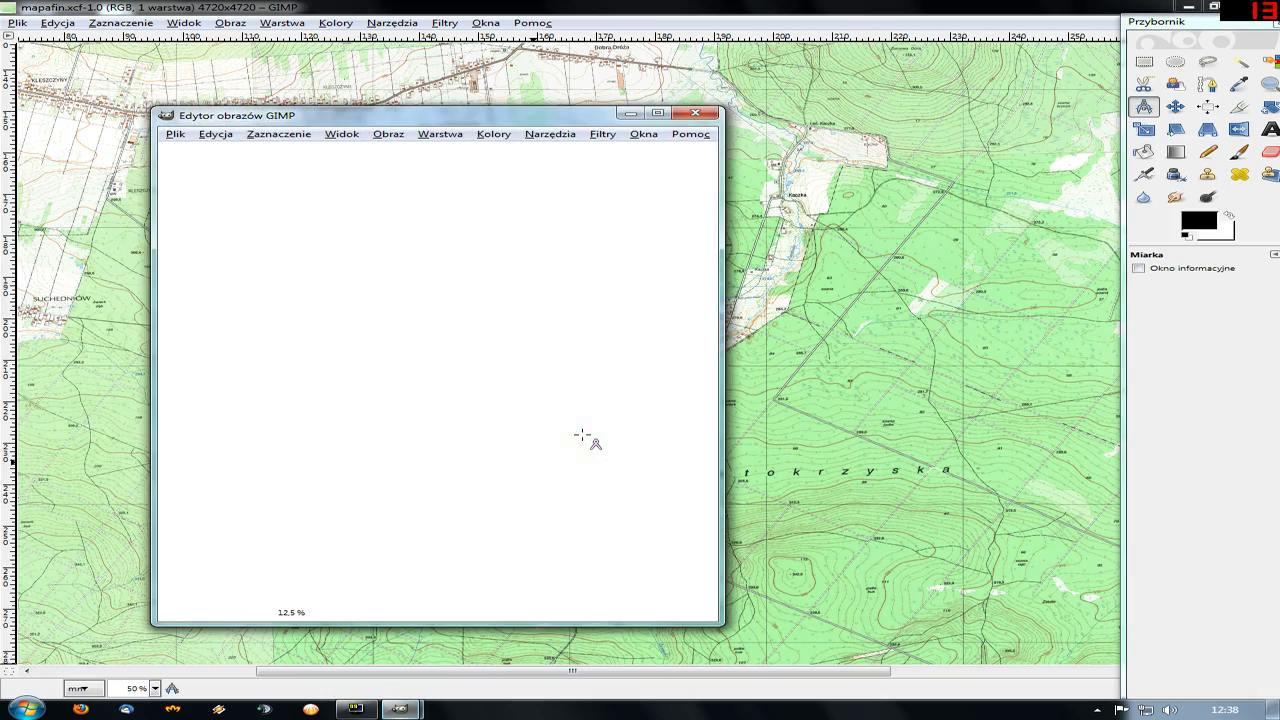
mouse_move(447, 116)
left_mouse_down()
mouse_move(665, 143)
mouse_move(588, 149)
left_mouse_up()
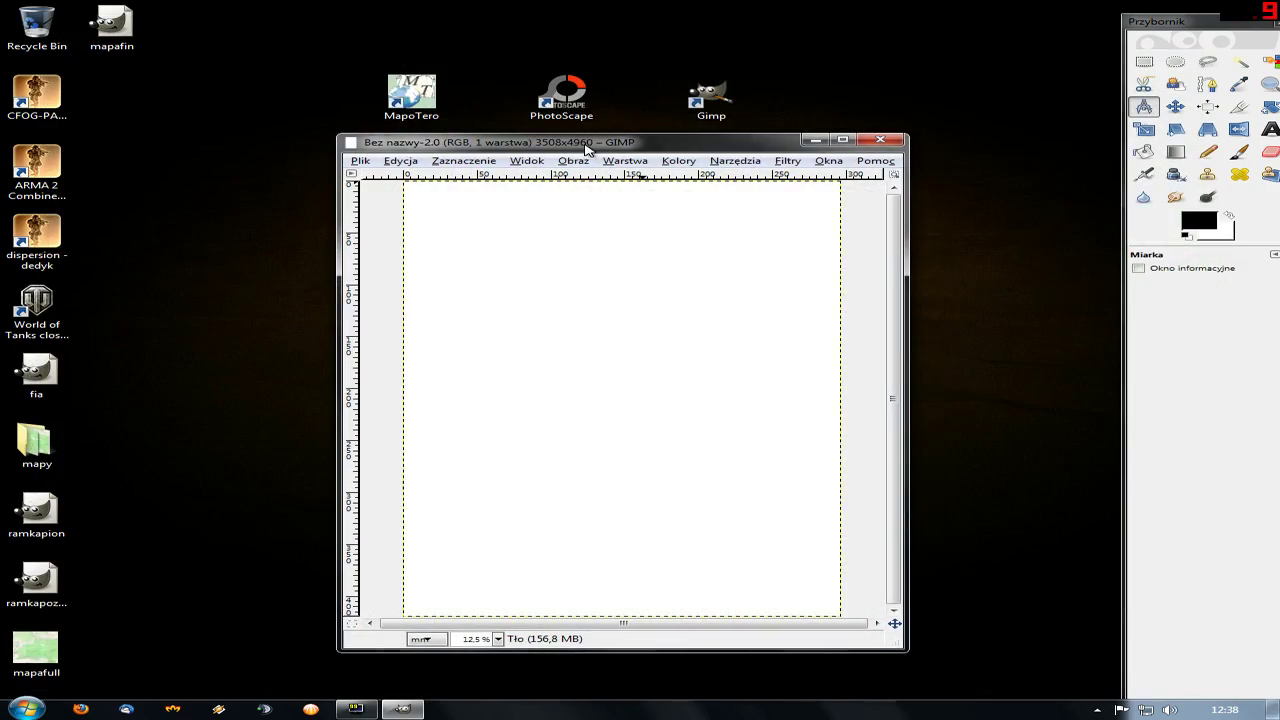
- Maximize the A3 image and open mapafin.xcf from the Desktop into it as a layer
left_click(843, 139)
left_click(13, 22)
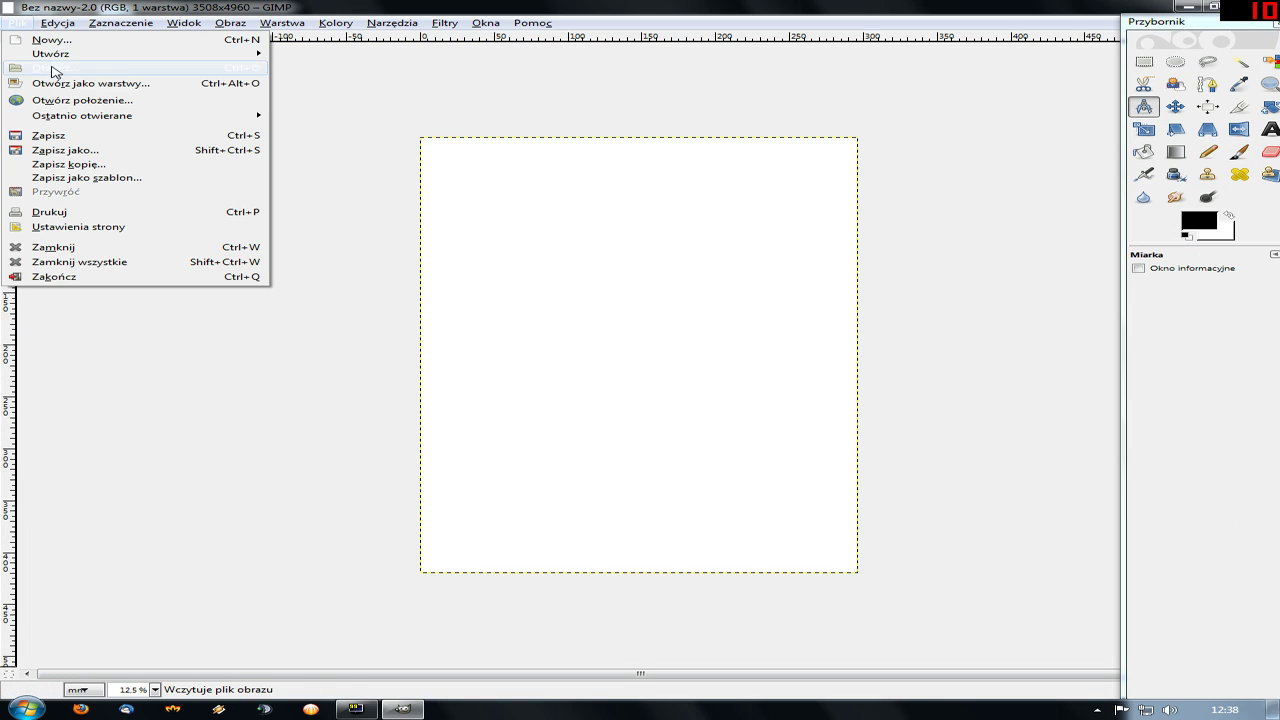
left_click(54, 70)
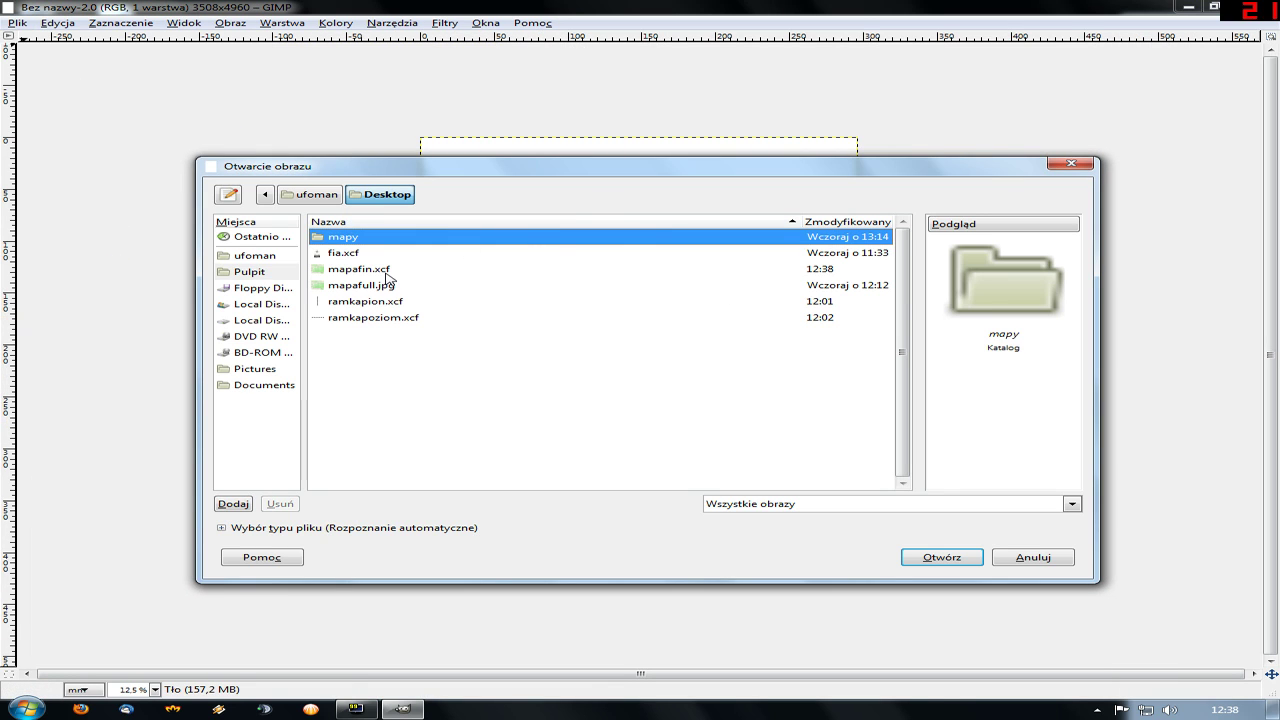
left_click(390, 270)
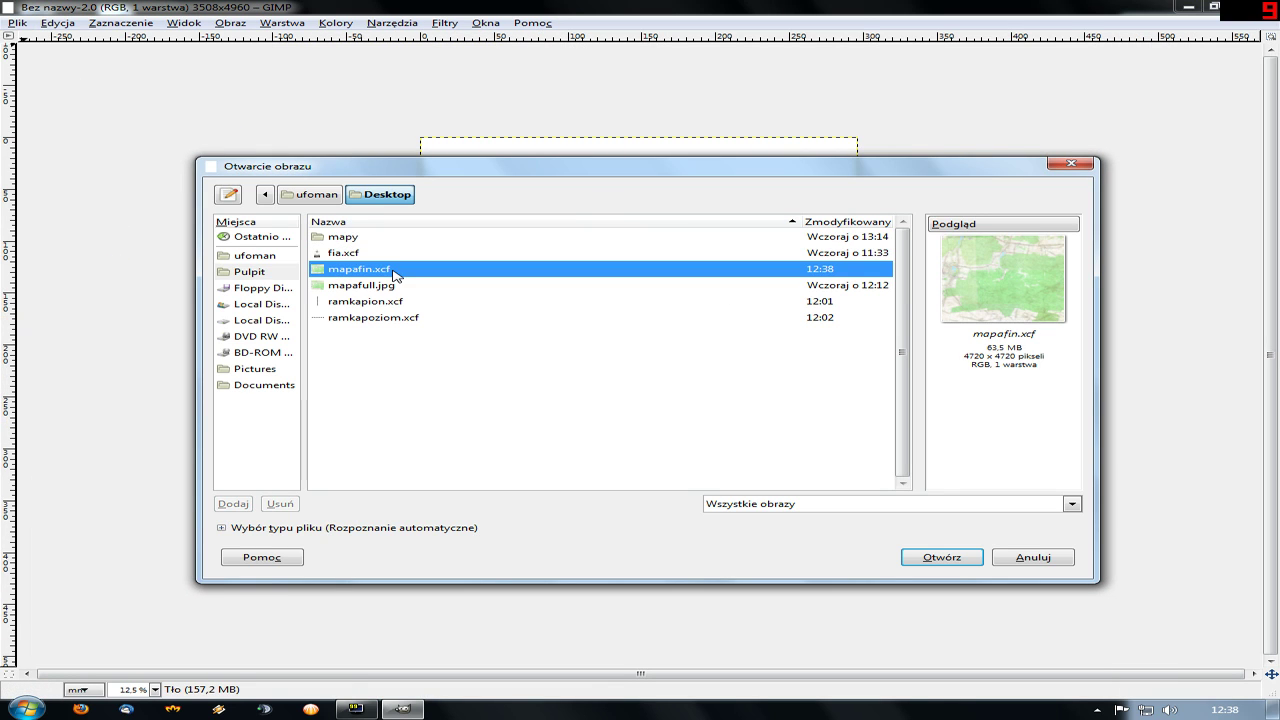
left_click(957, 561)
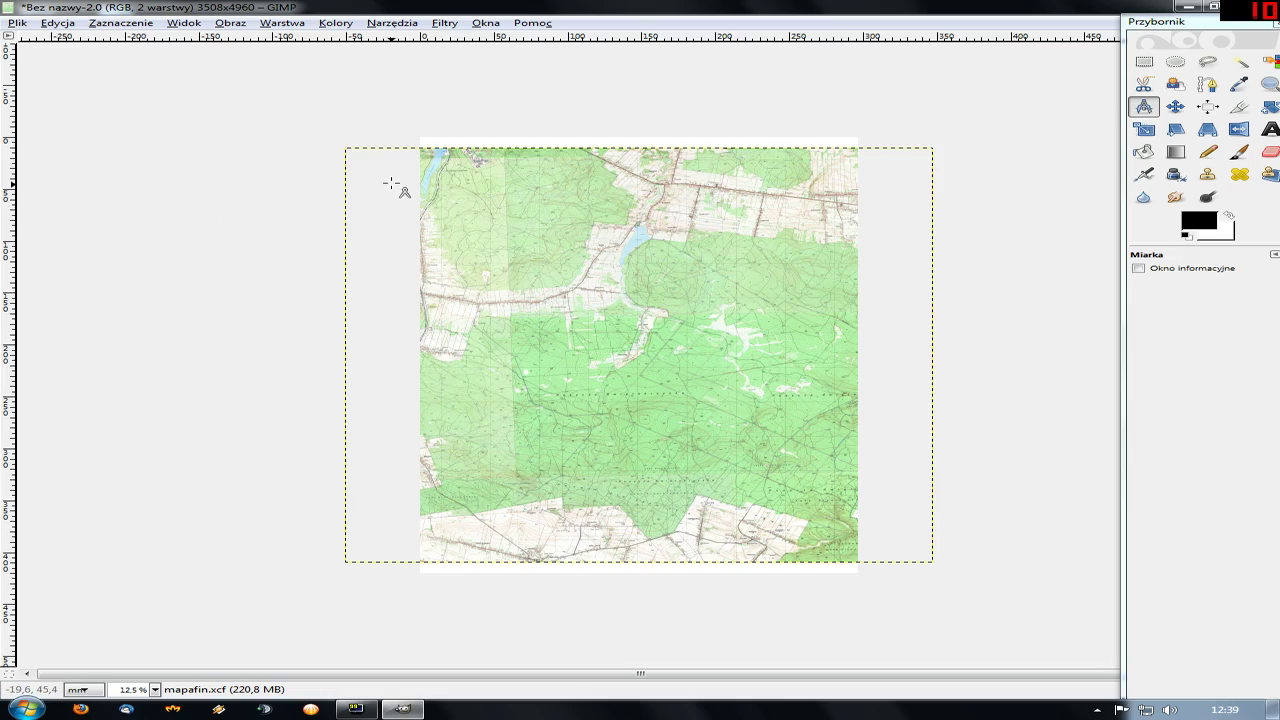
- Float the toolbox into its own window and maximize the A3 image window
scroll(392, 183, "up", 1)
scroll(165, 105, "right", 2)
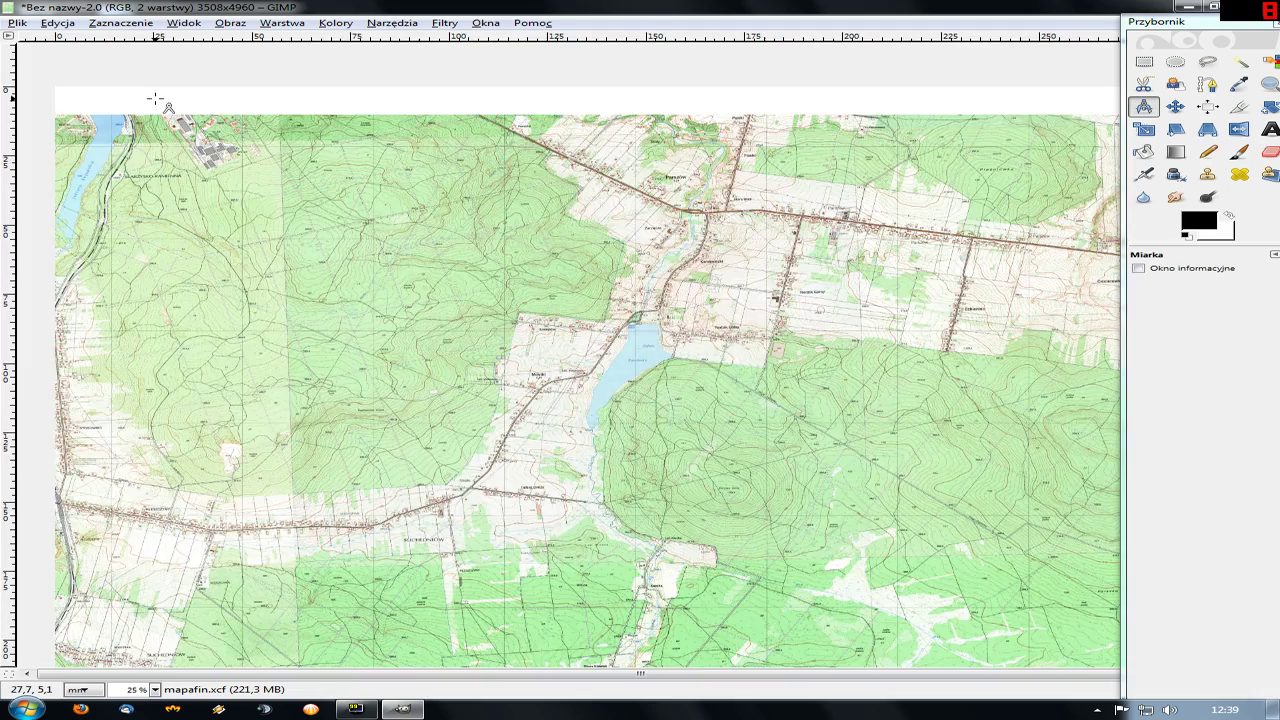
scroll(157, 100, "up", 3)
scroll(585, 675, "left", 1)
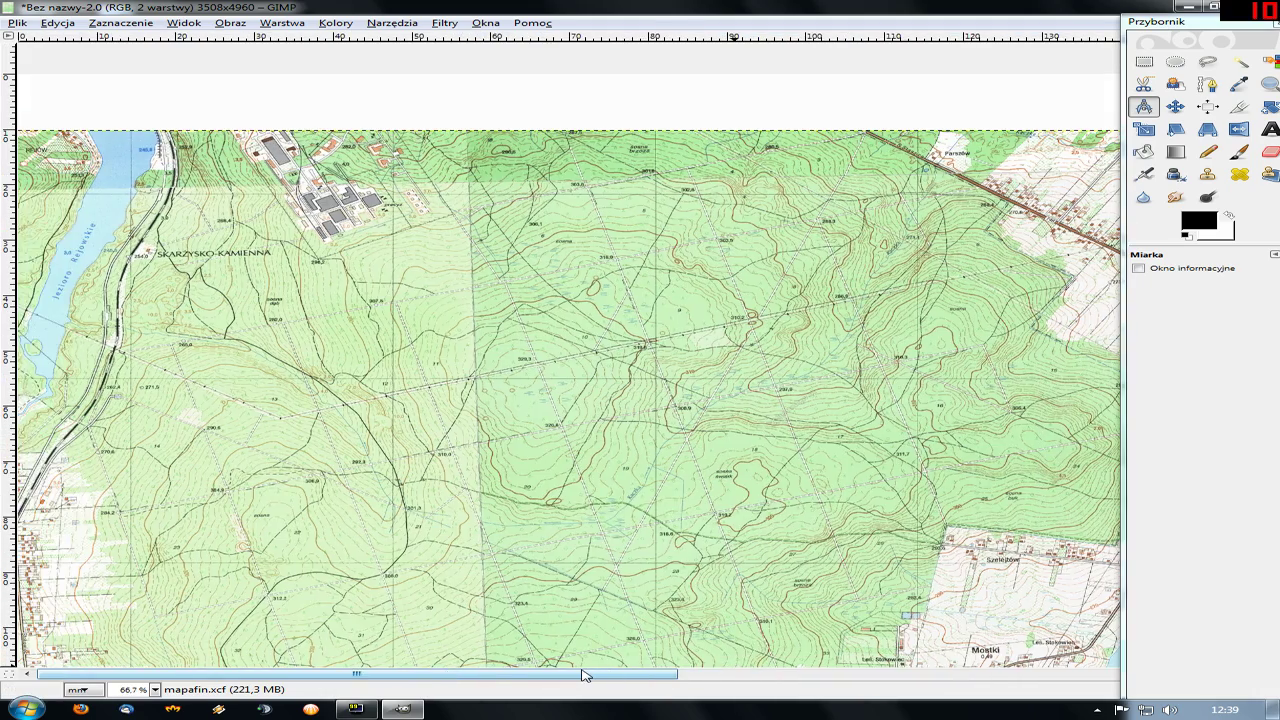
mouse_move(1172, 21)
left_mouse_down()
mouse_move(948, 103)
mouse_move(992, 26)
mouse_move(964, 18)
mouse_move(1135, 32)
left_mouse_up()
left_click(1213, 7)
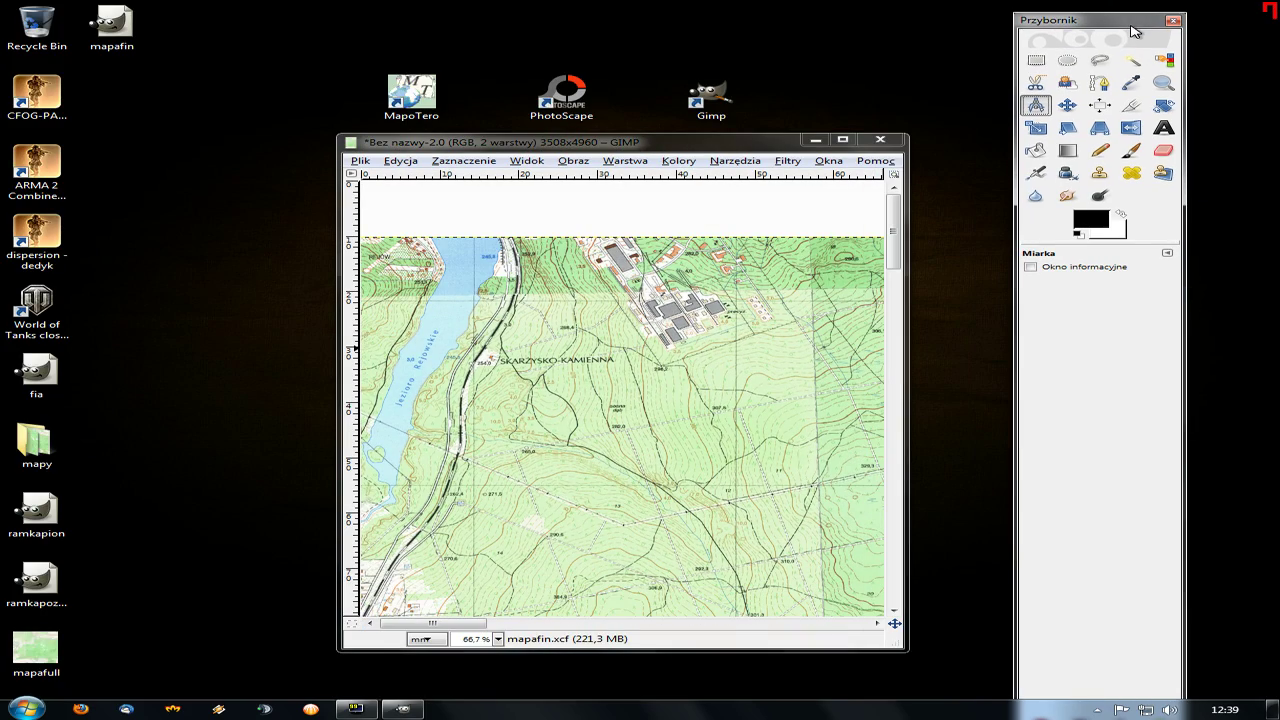
left_click(842, 139)
- With the Move tool, zoom in and drag the map layer up toward the page's top edge
key("m")
key("minus")
key("minus")
key("minus")
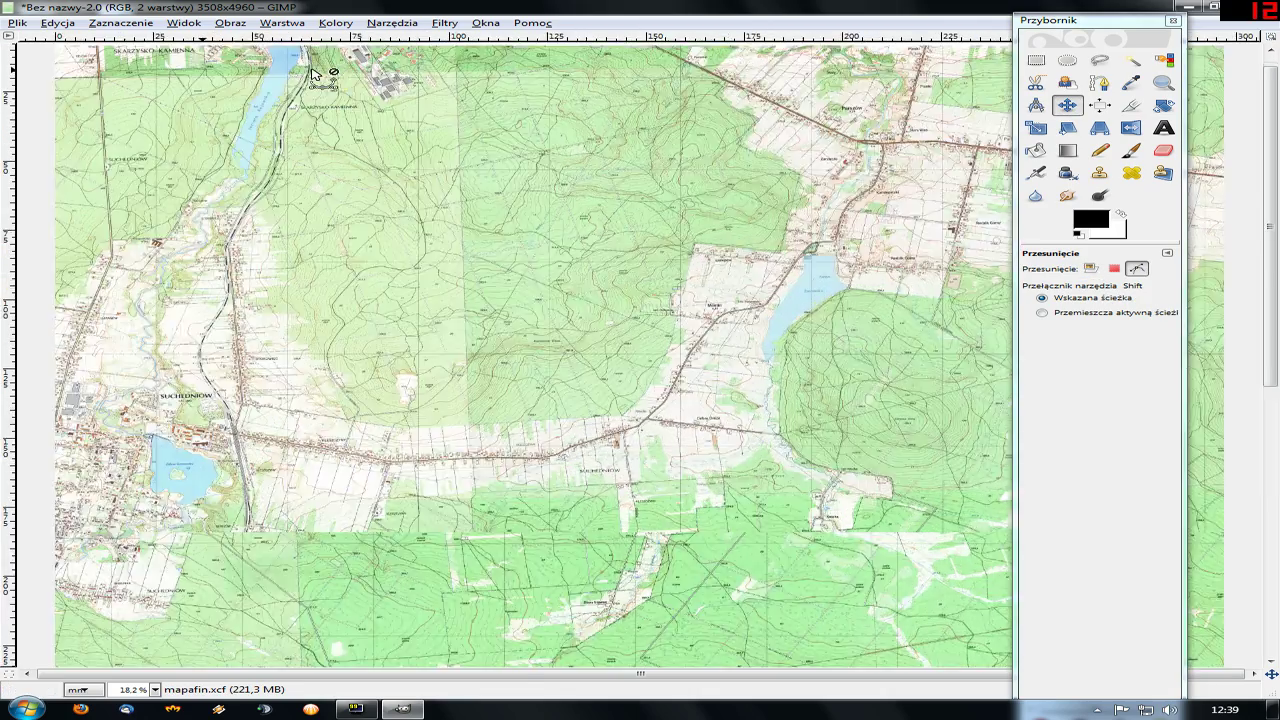
key("plus")
left_click_drag(605, 673, 543, 673)
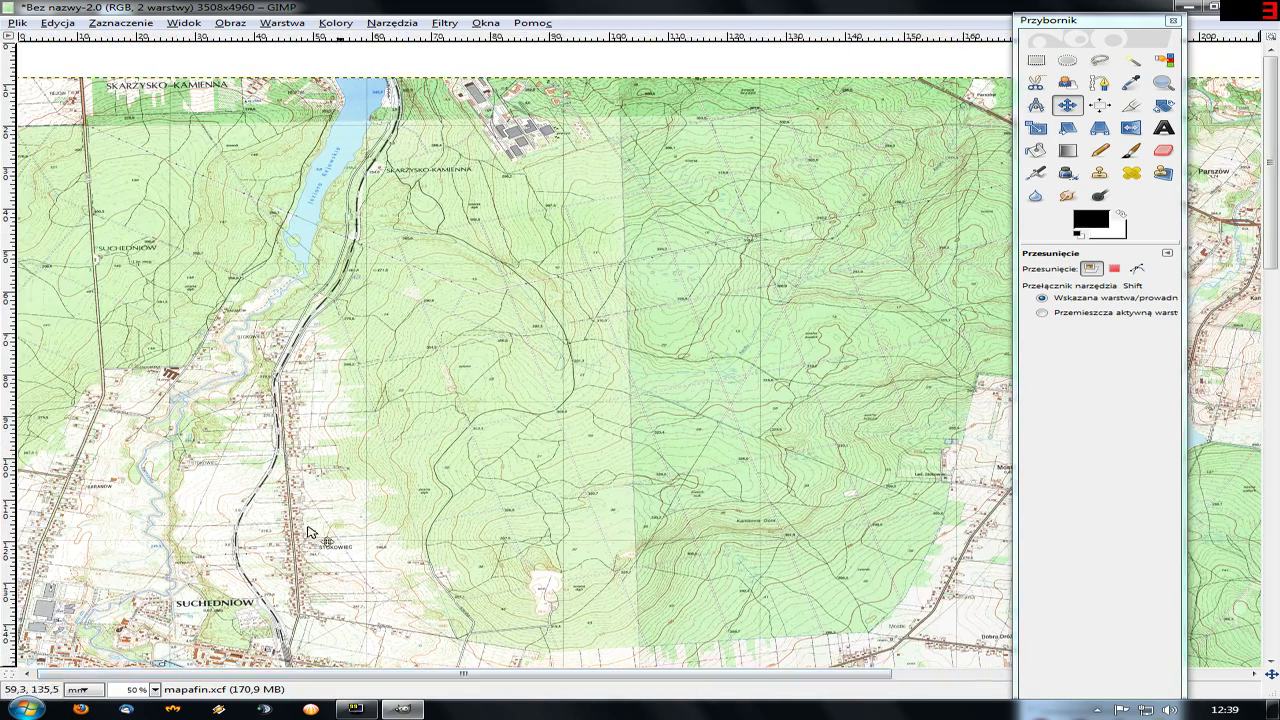
key("1")
key("2")
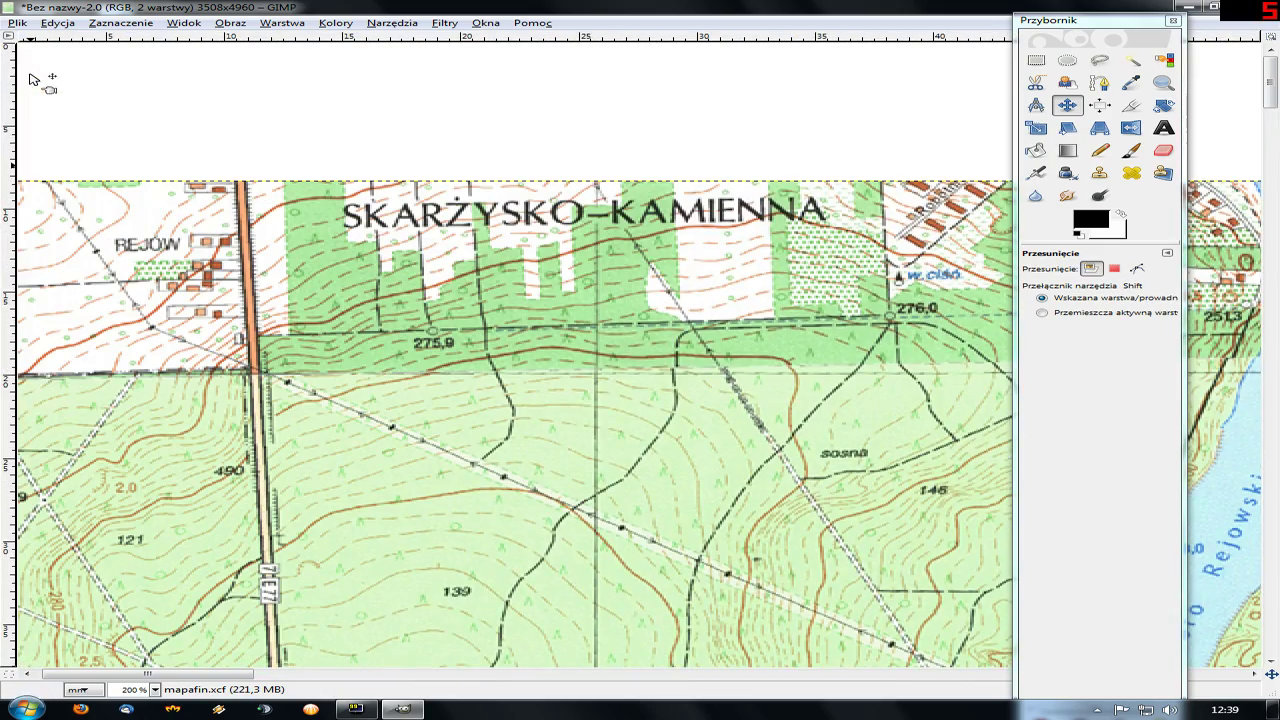
left_click_drag(180, 673, 174, 673)
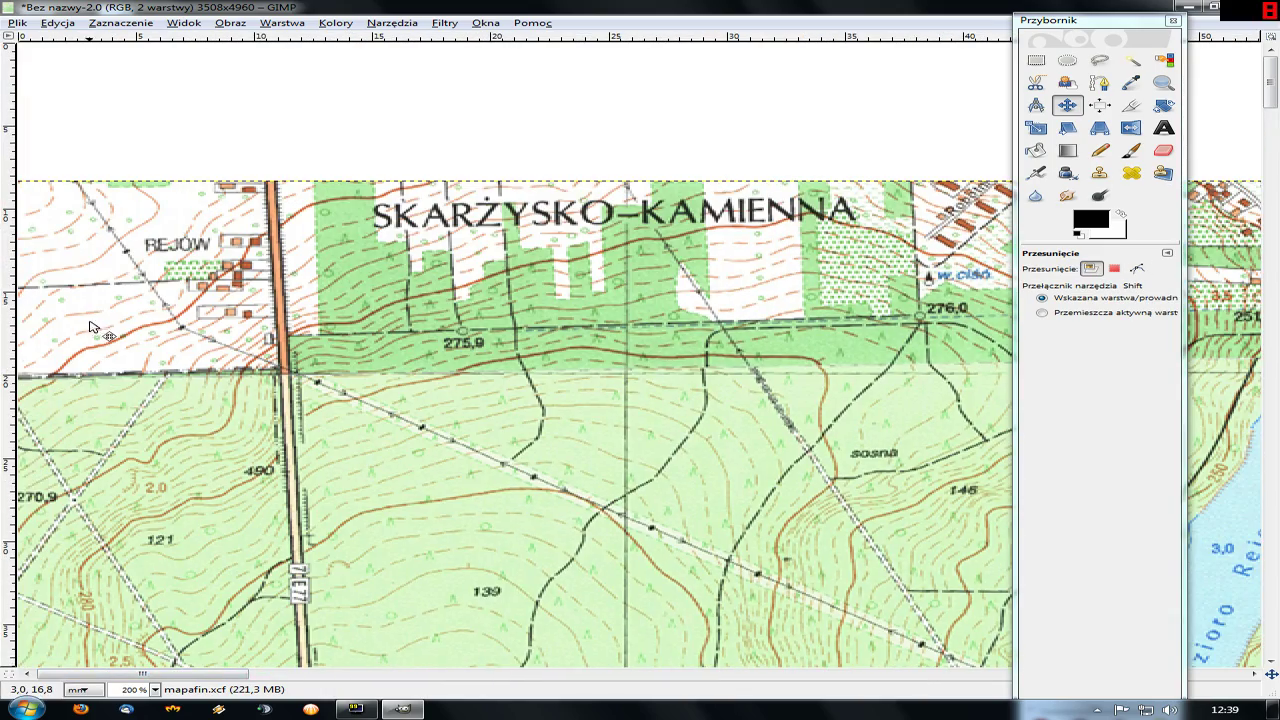
mouse_move(189, 270)
left_mouse_down()
mouse_move(362, 150)
mouse_move(346, 135)
left_mouse_up()
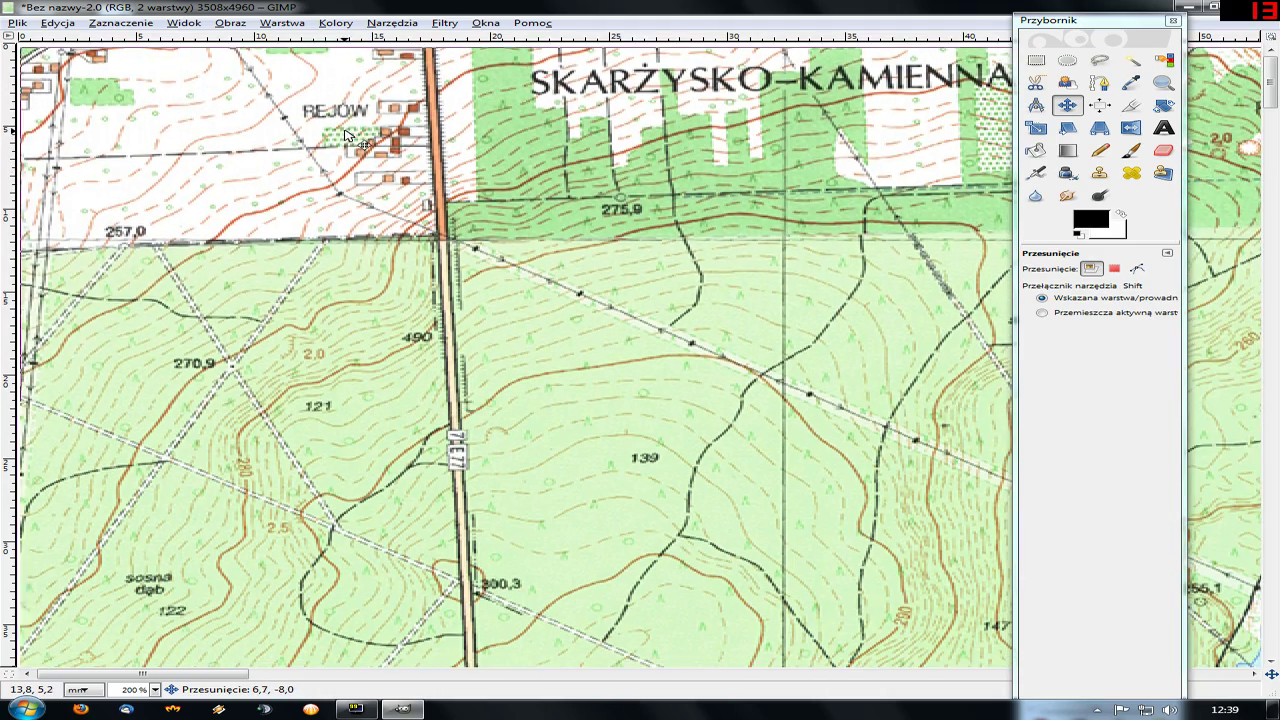
- Nudge the map layer flush with the page's top-left corner, then check the blank bottom strip
scroll(57, 80, "up", 1)
scroll(57, 80, "up", 3)
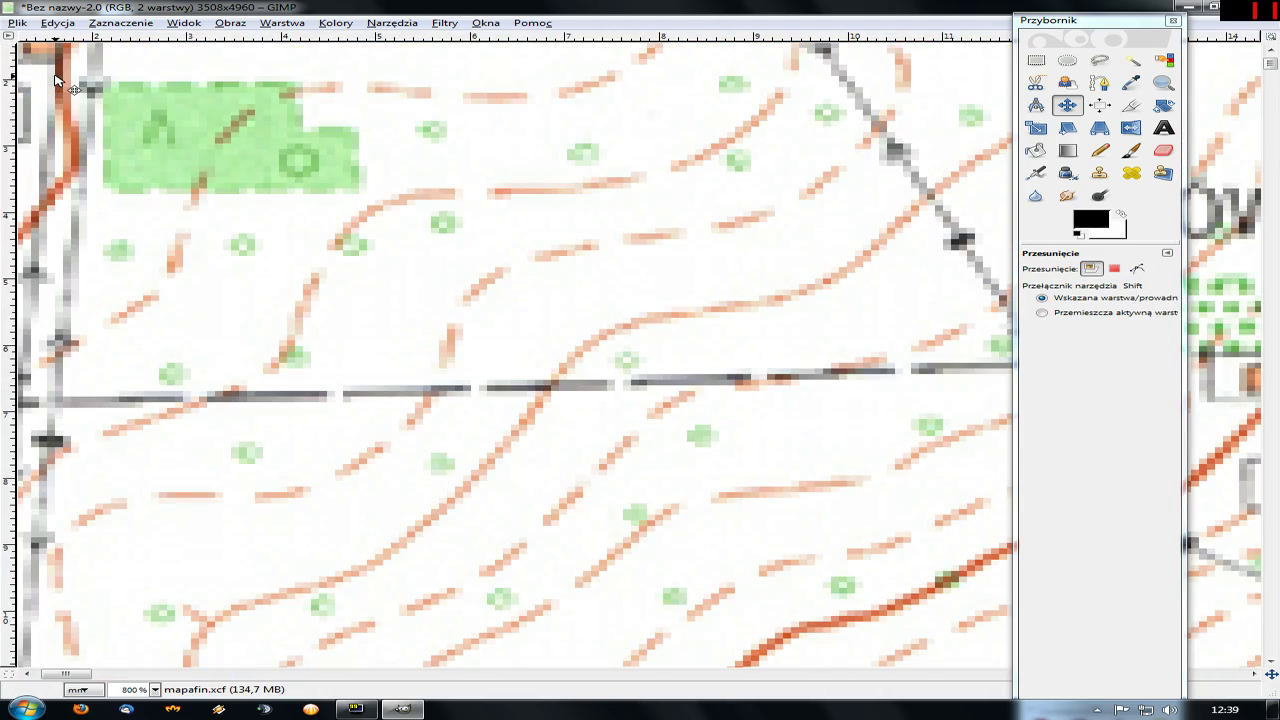
scroll(57, 80, "up", 2)
scroll(173, 200, "left", 2)
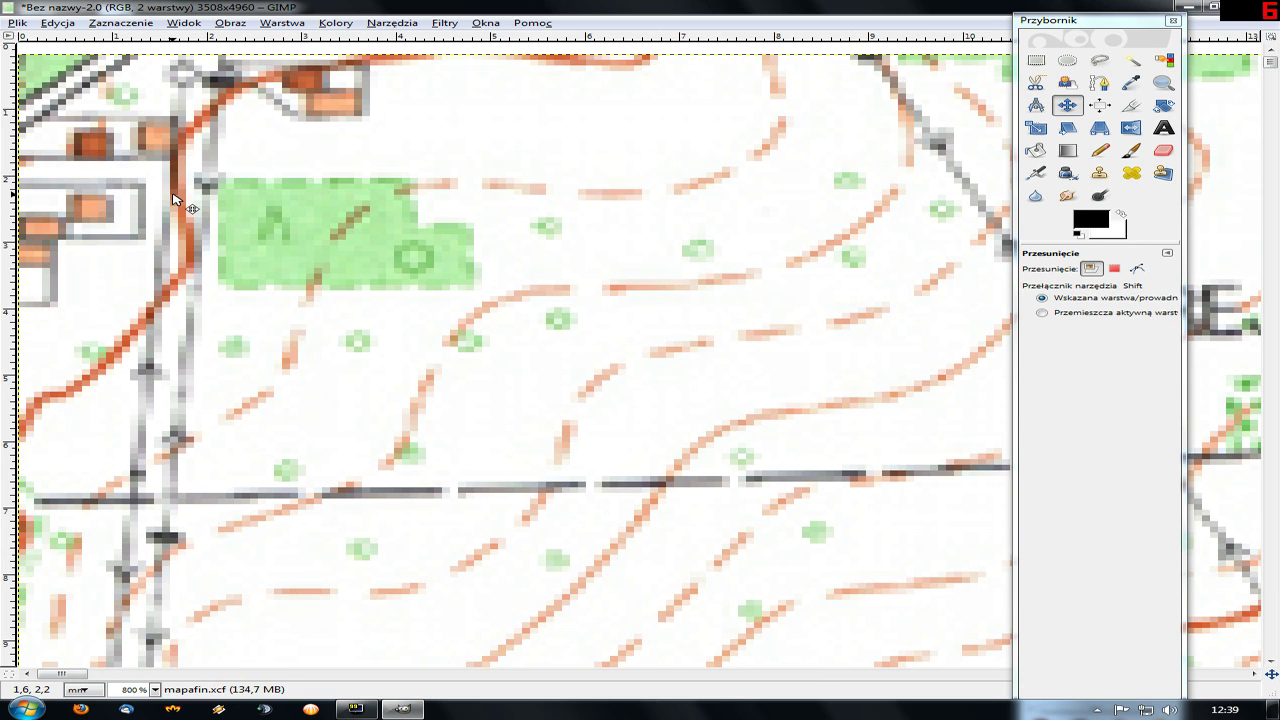
left_click_drag(173, 200, 160, 180)
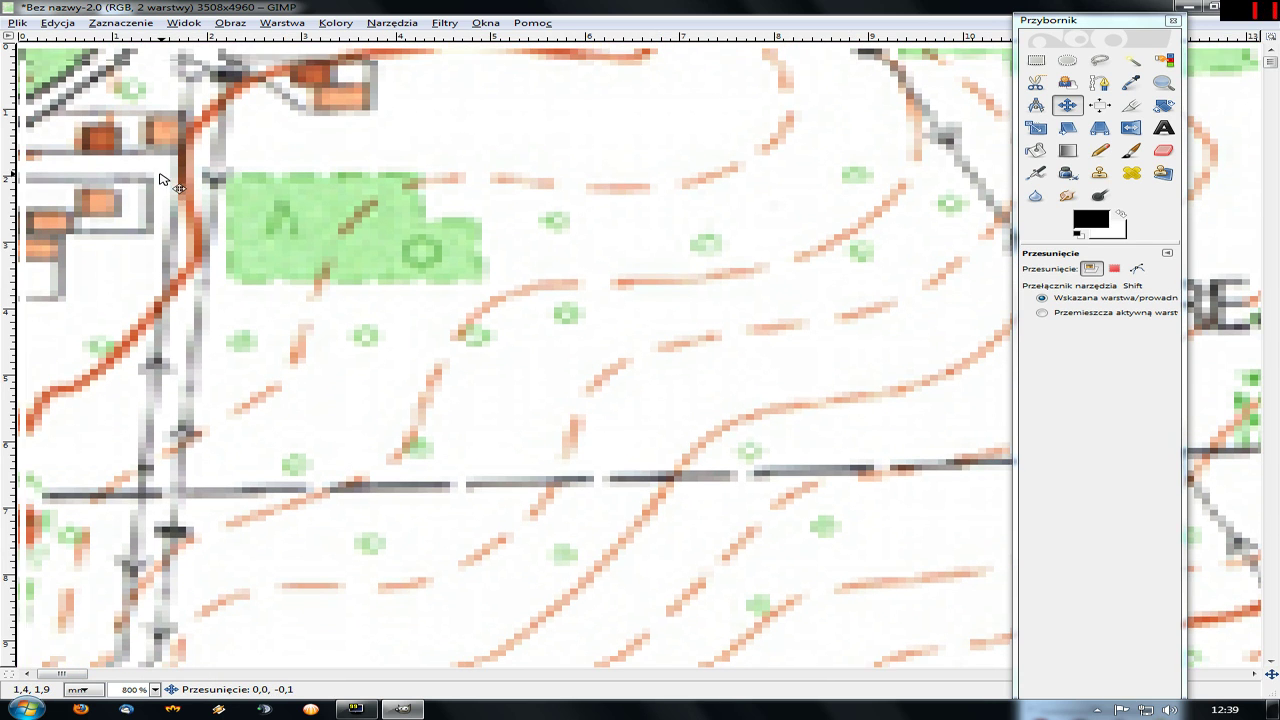
scroll(496, 280, "down", 2)
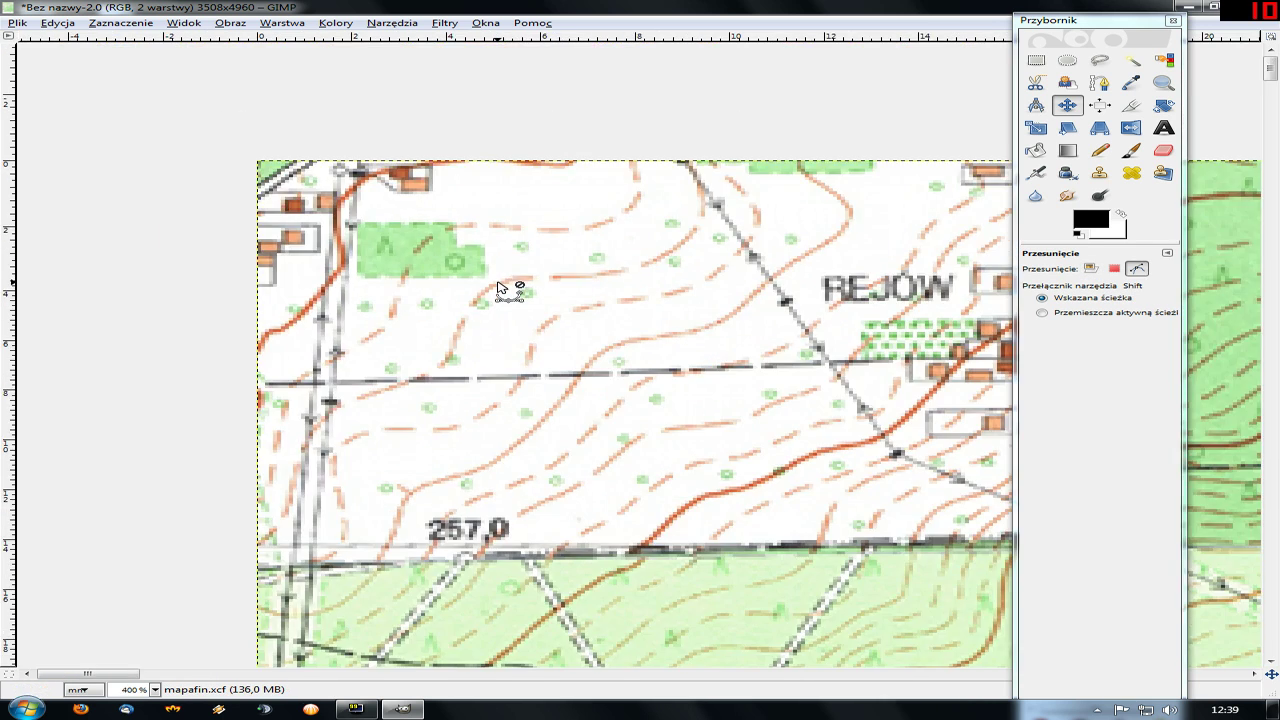
scroll(497, 287, "down", 3)
scroll(623, 363, "down", 3)
scroll(626, 362, "down", 2)
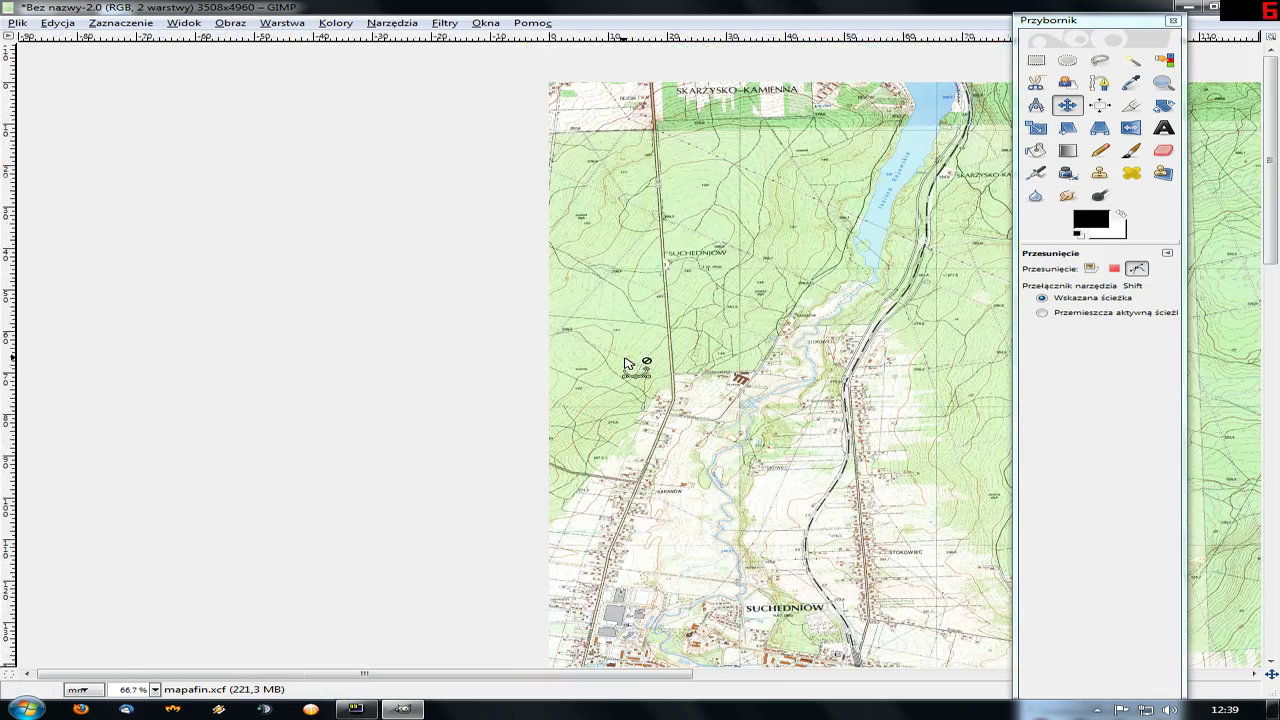
scroll(626, 362, "down", 3)
scroll(640, 460, "down", 3)
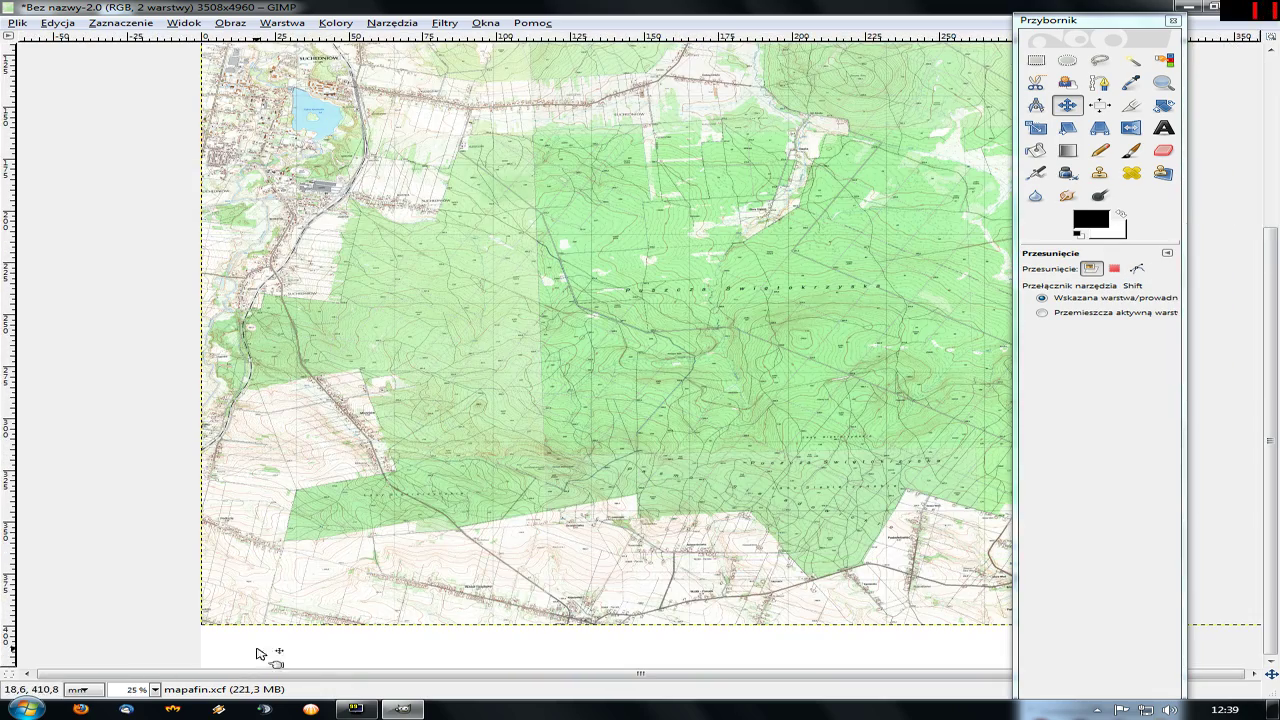
scroll(474, 528, "down", 2)
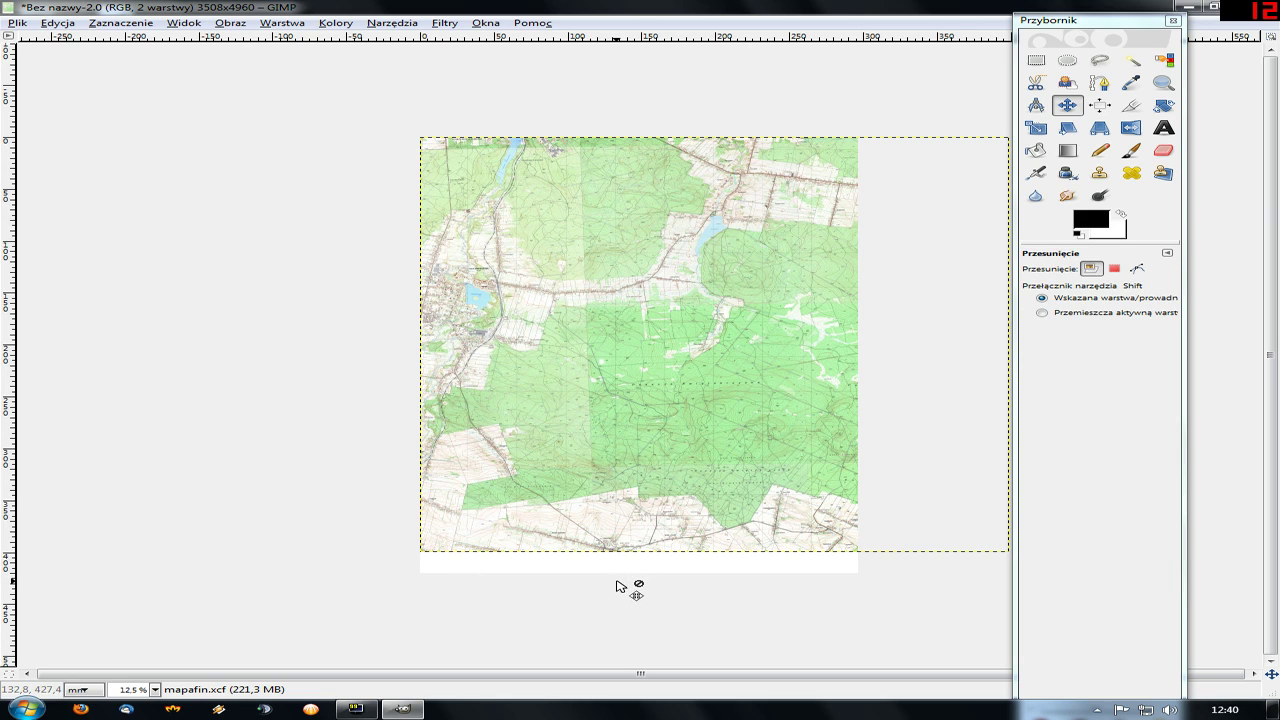
- Open Canvas Size, then measure the blank strip at the page bottom with the Measure tool
left_click(229, 23)
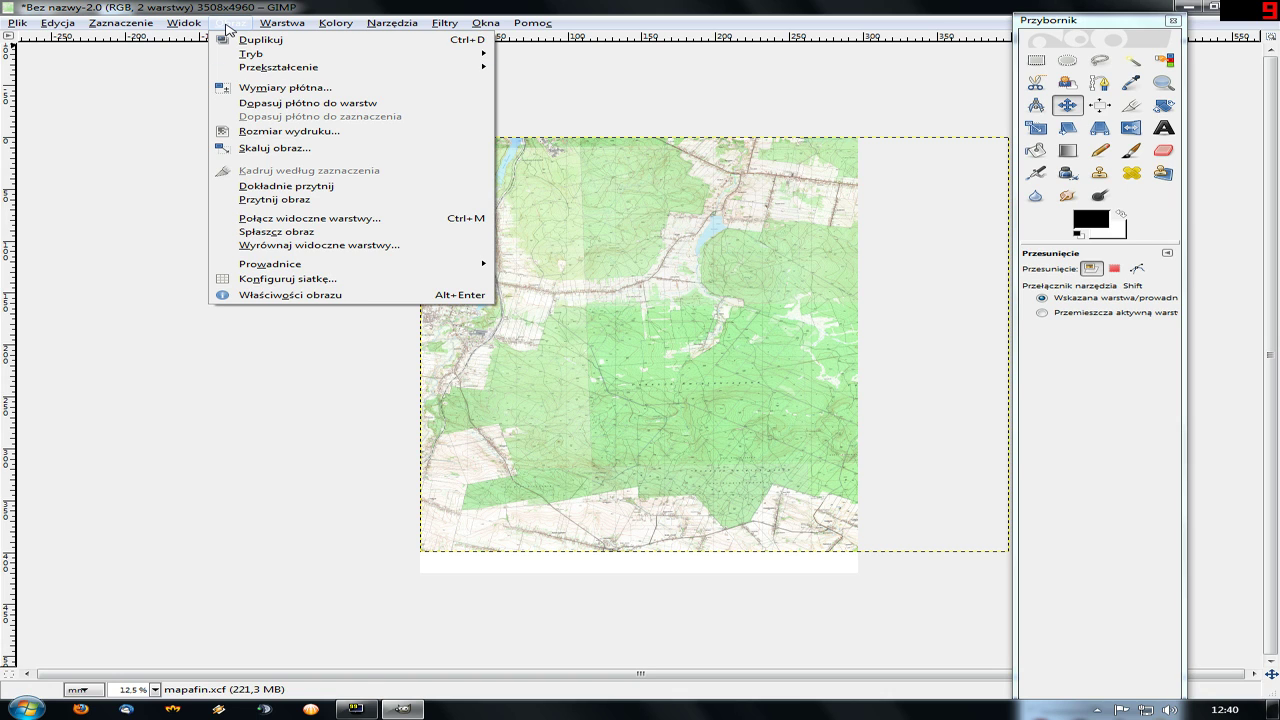
left_click(295, 88)
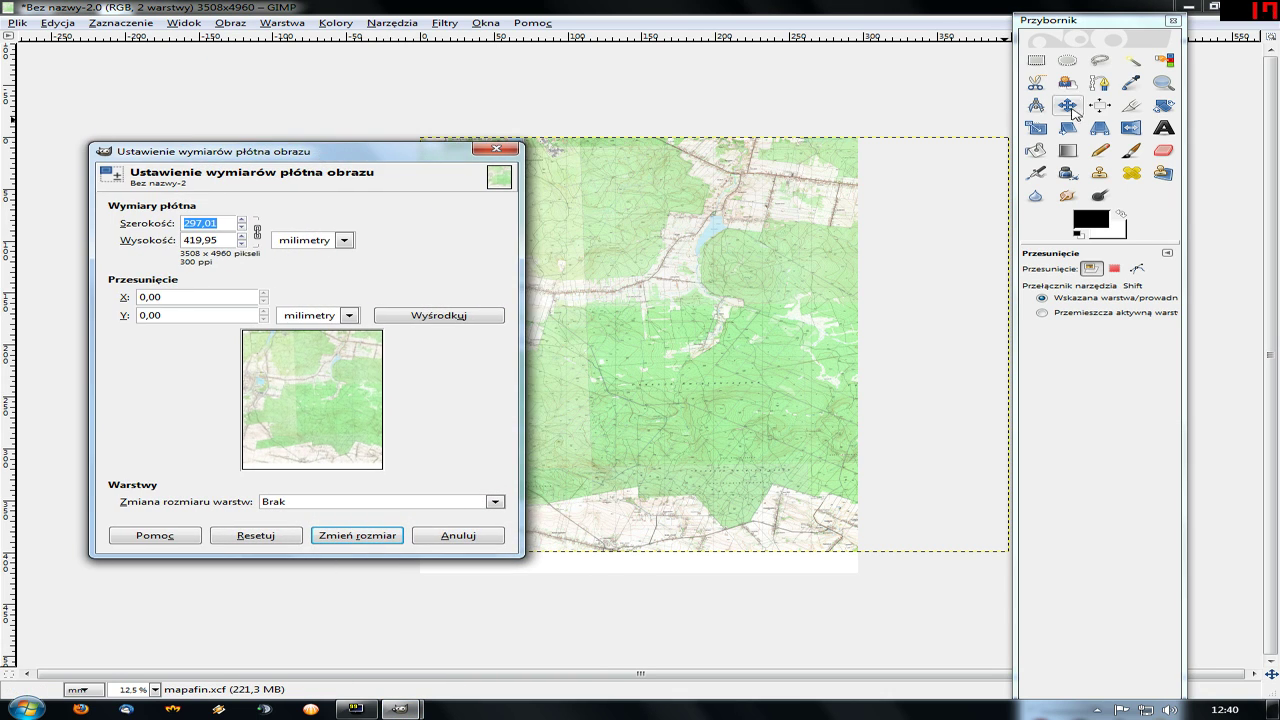
left_click(1036, 105)
scroll(637, 571, "up", 4)
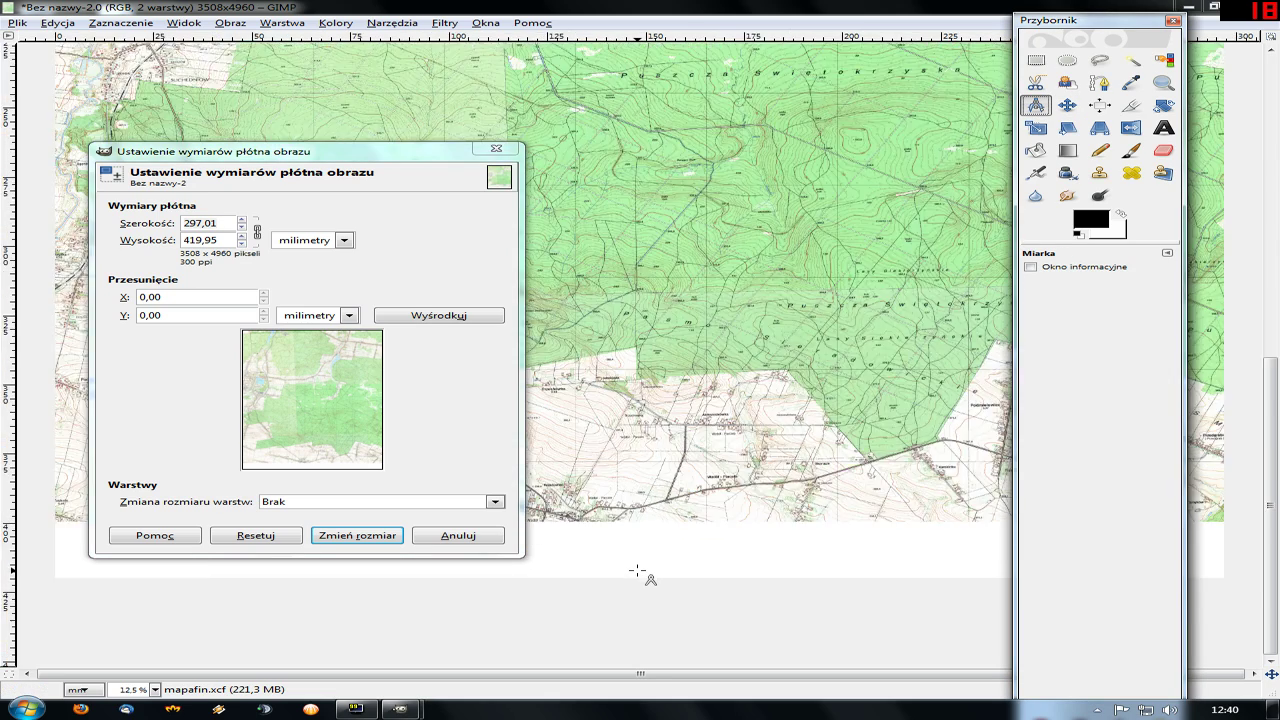
scroll(637, 571, "up", 3)
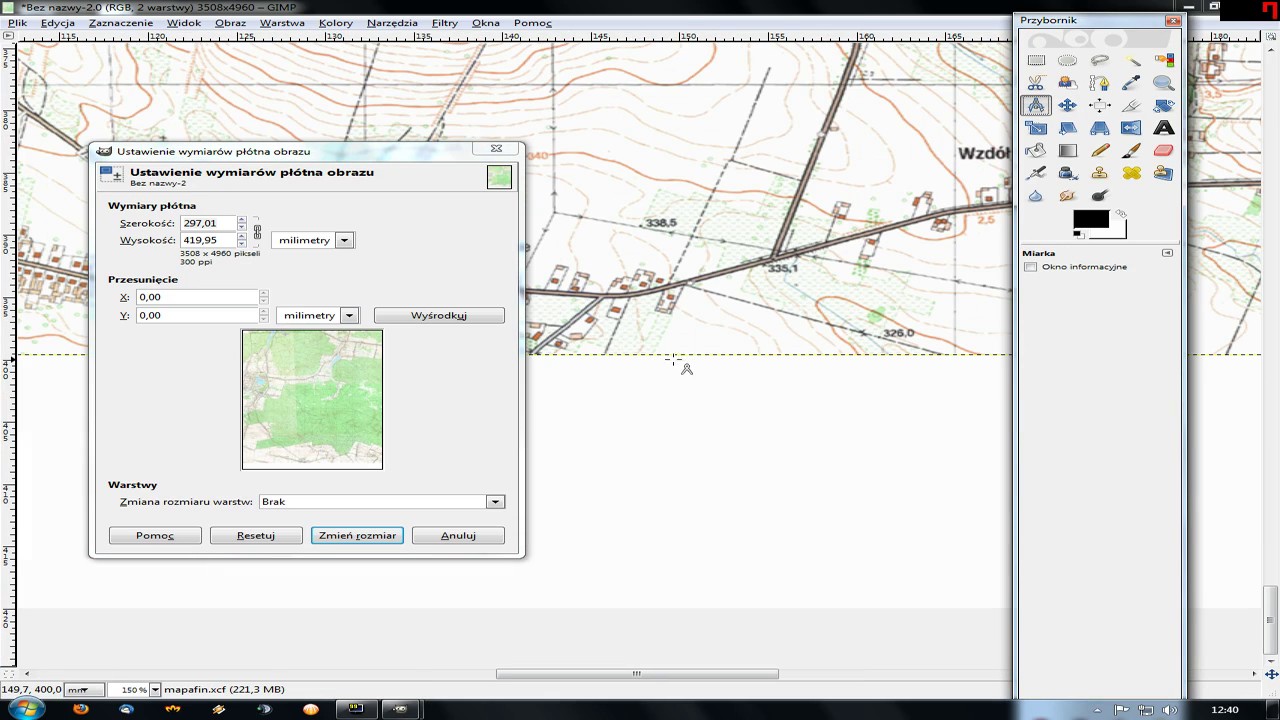
left_click_drag(646, 354, 646, 611)
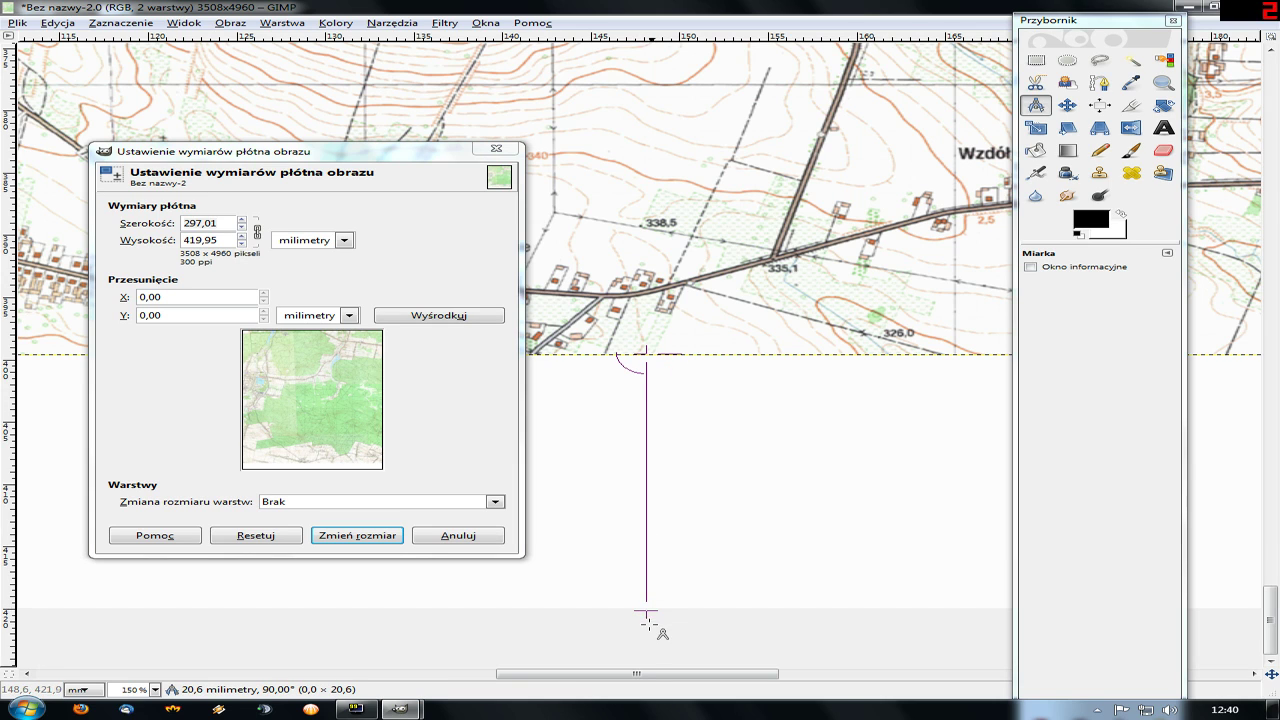
scroll(650, 608, "up", 2)
scroll(651, 608, "up", 4)
scroll(660, 550, "up", 1)
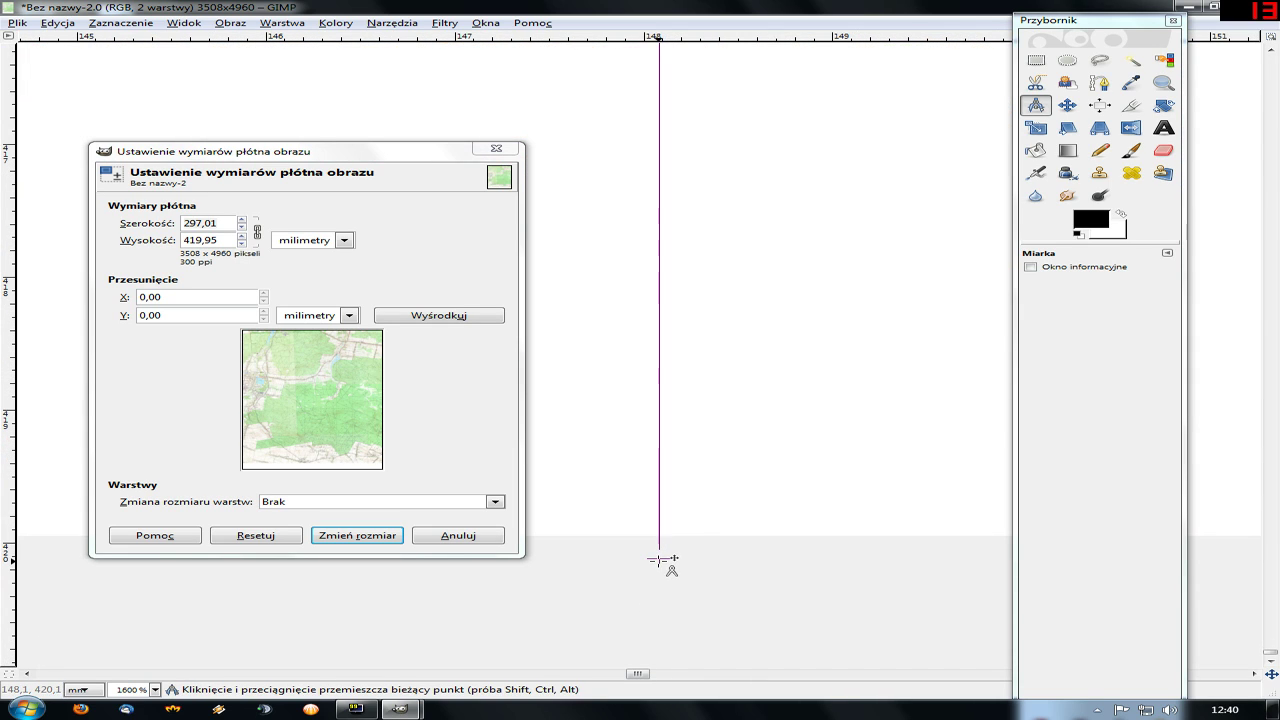
left_click_drag(660, 558, 661, 537)
- Align the measurement to the map's bottom edge and read the 240 px distance in pixels
scroll(668, 520, "up", 3)
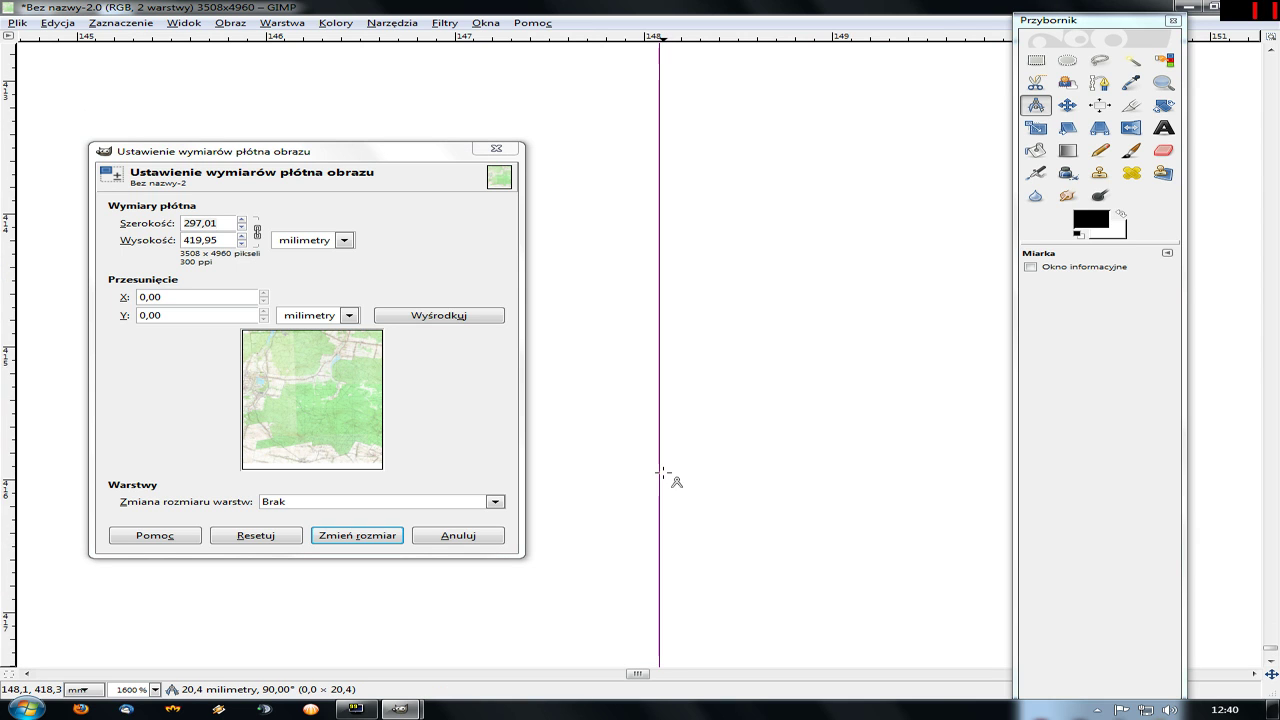
scroll(655, 472, "down", 3)
scroll(650, 470, "up", 3)
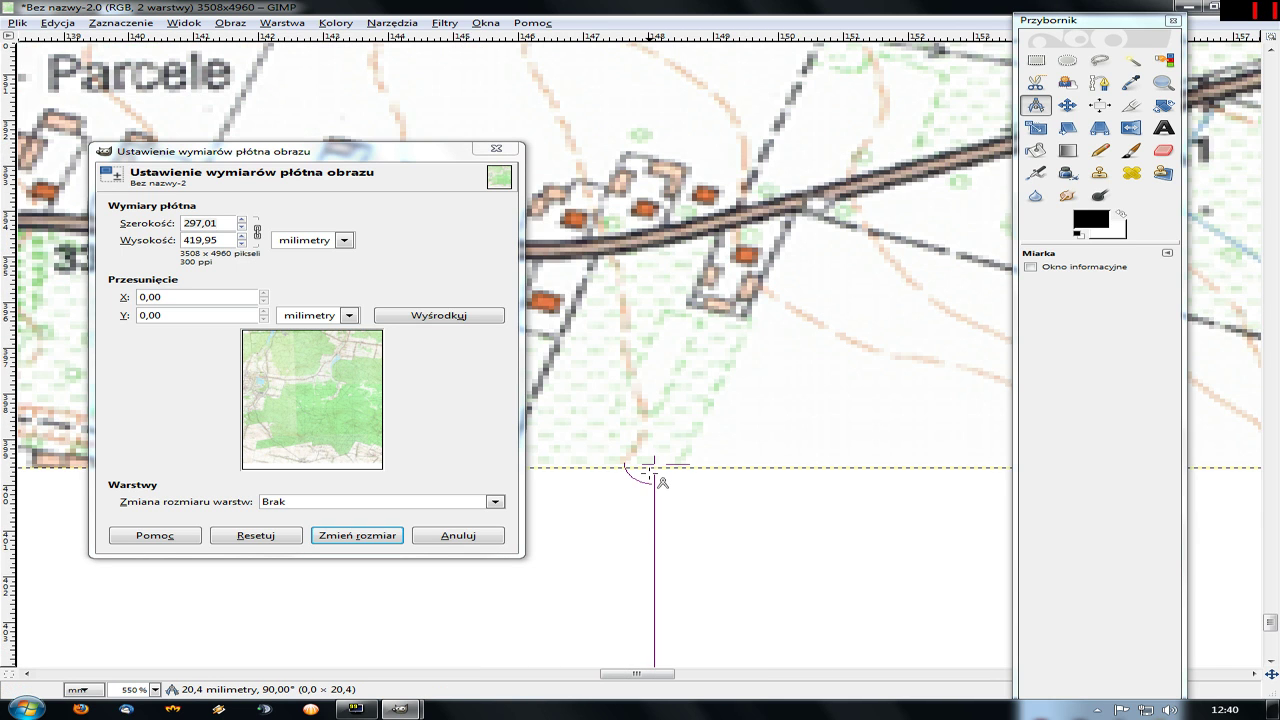
scroll(660, 470, "up", 2)
scroll(654, 455, "up", 3)
left_click_drag(647, 396, 641, 415)
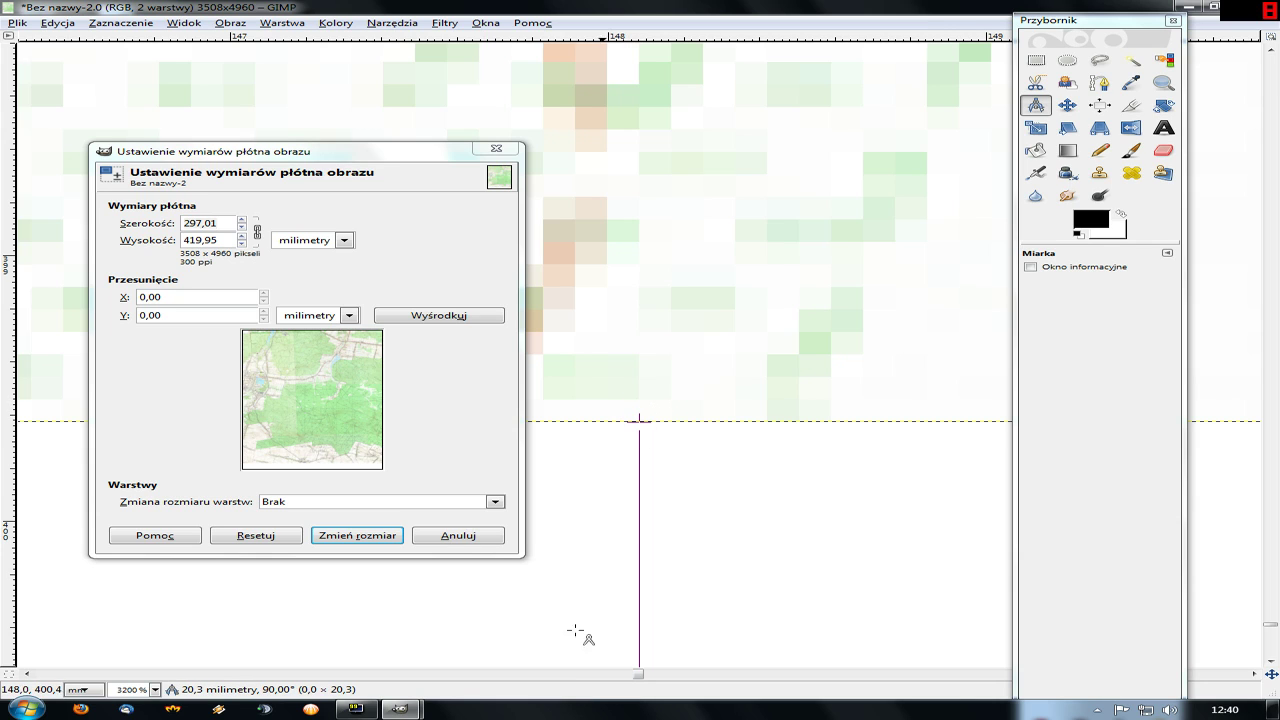
left_click(97, 690)
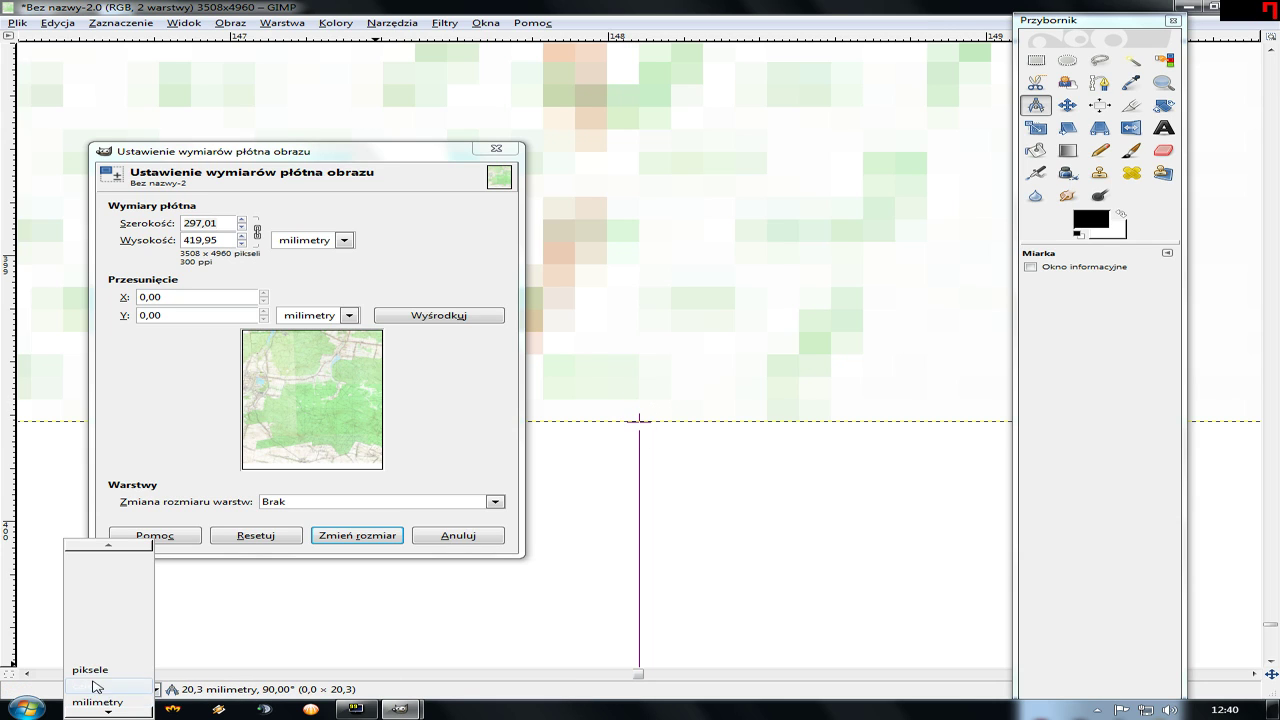
left_click(95, 686)
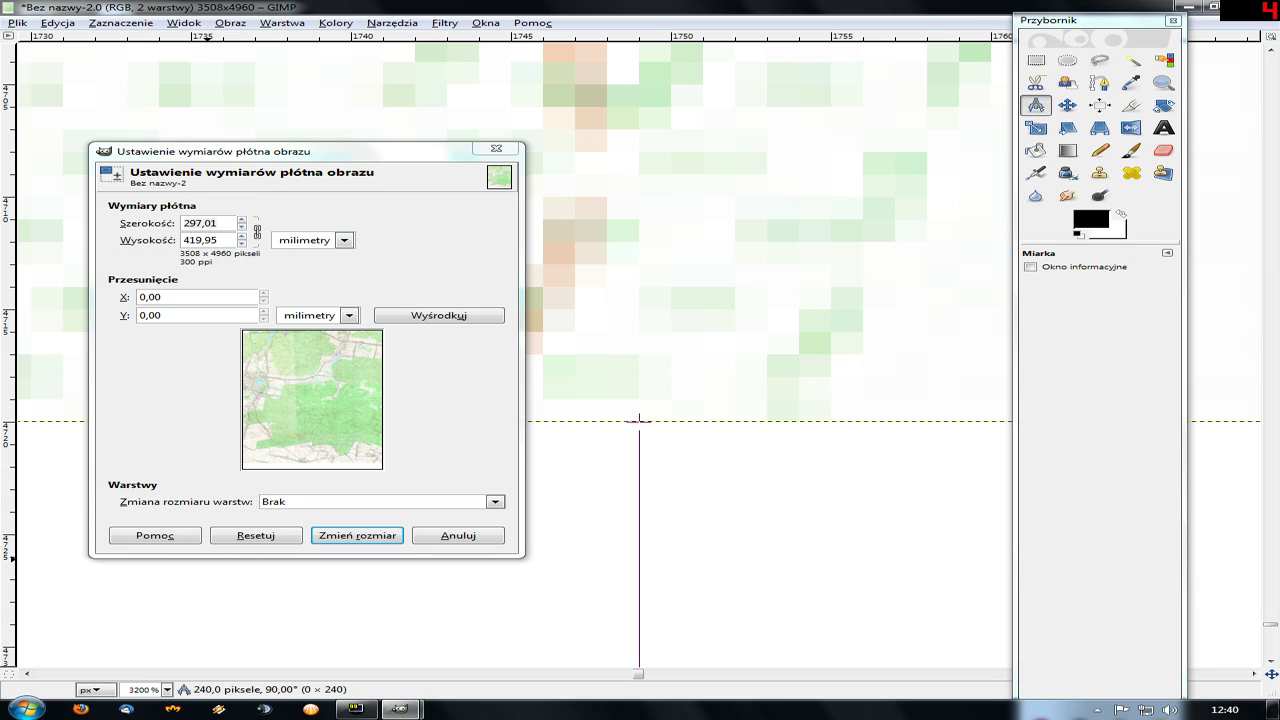
- Set the canvas size in pixels and reduce the height to 4720 px
left_click(313, 241)
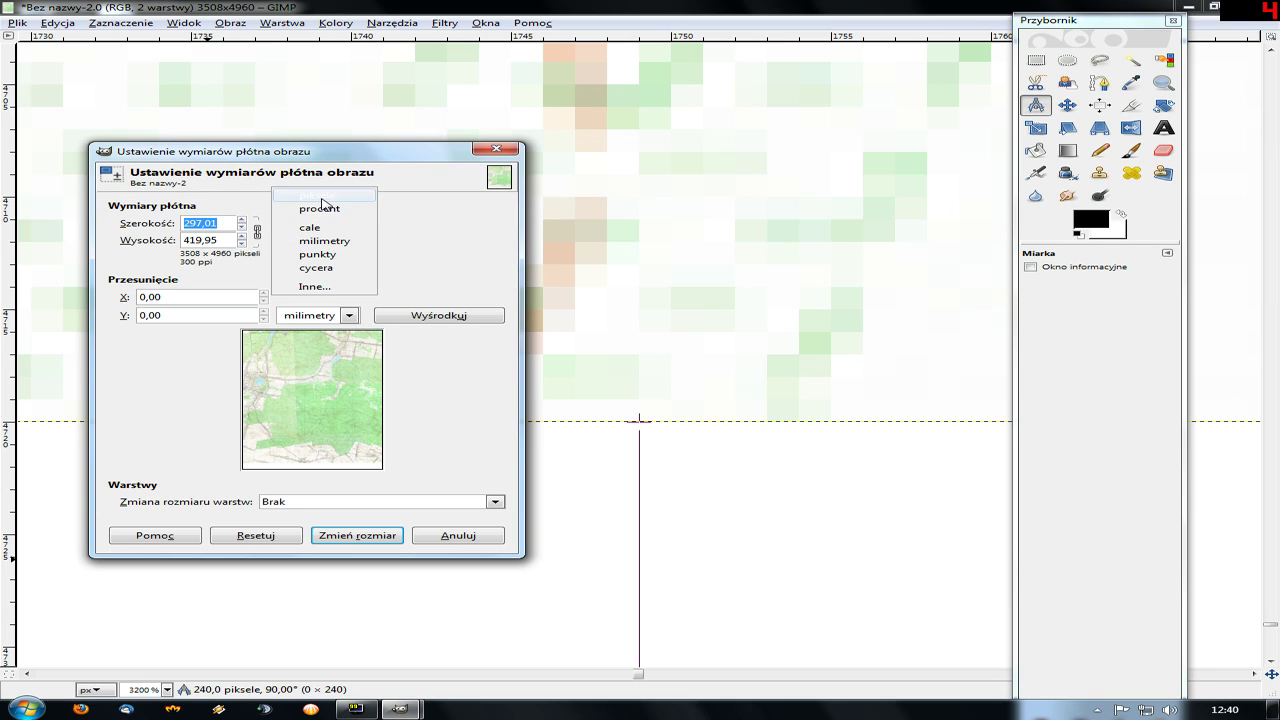
left_click(325, 203)
type("4720")
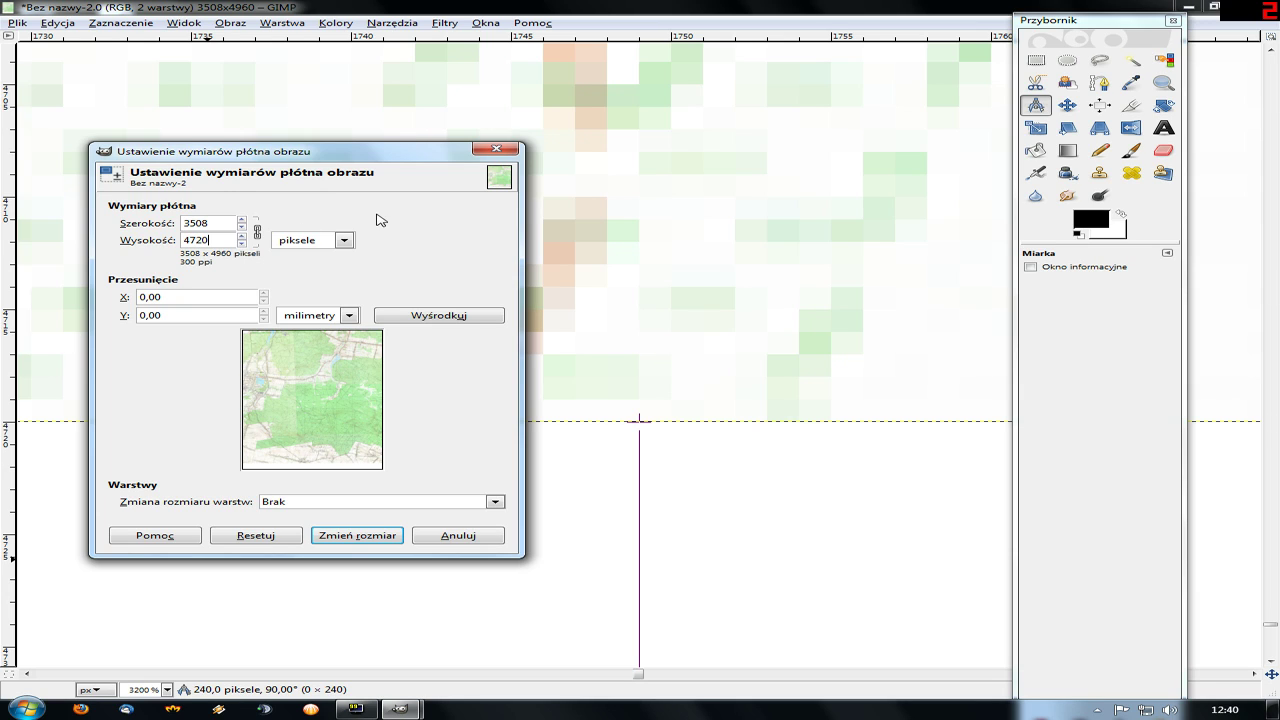
left_click(370, 534)
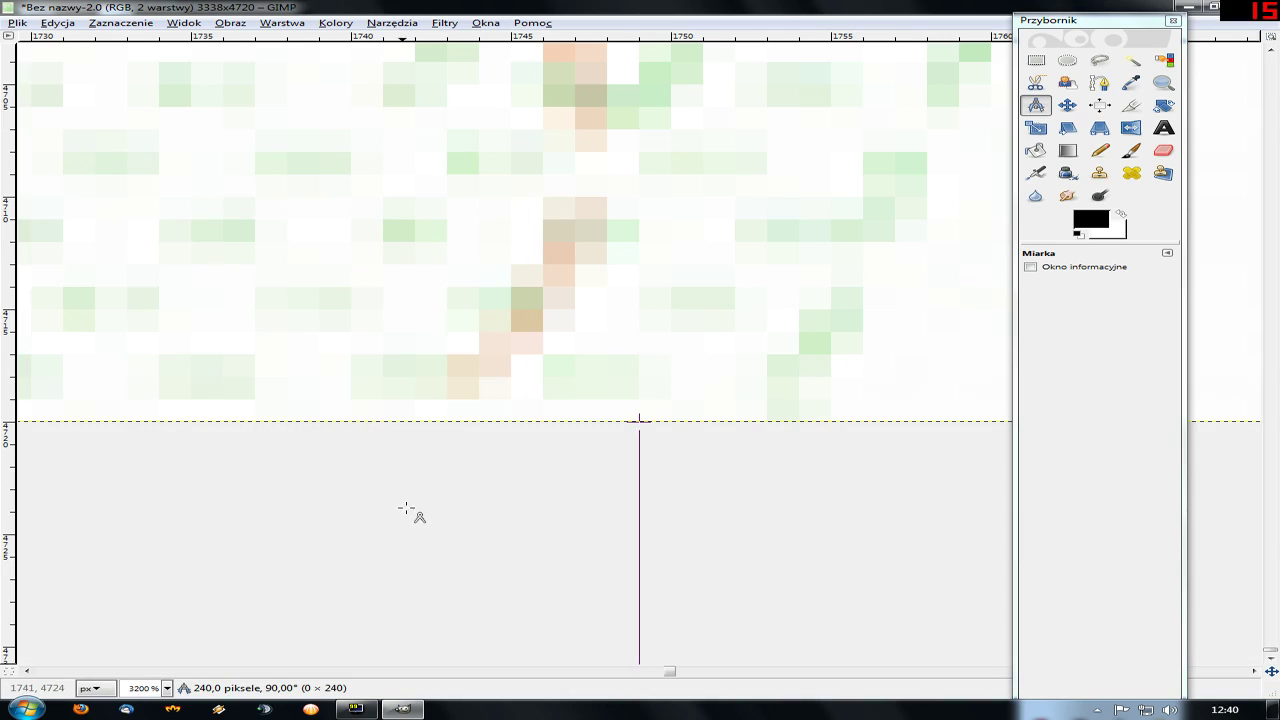
- Zoom out to about 25% so the whole map is visible
key("4")
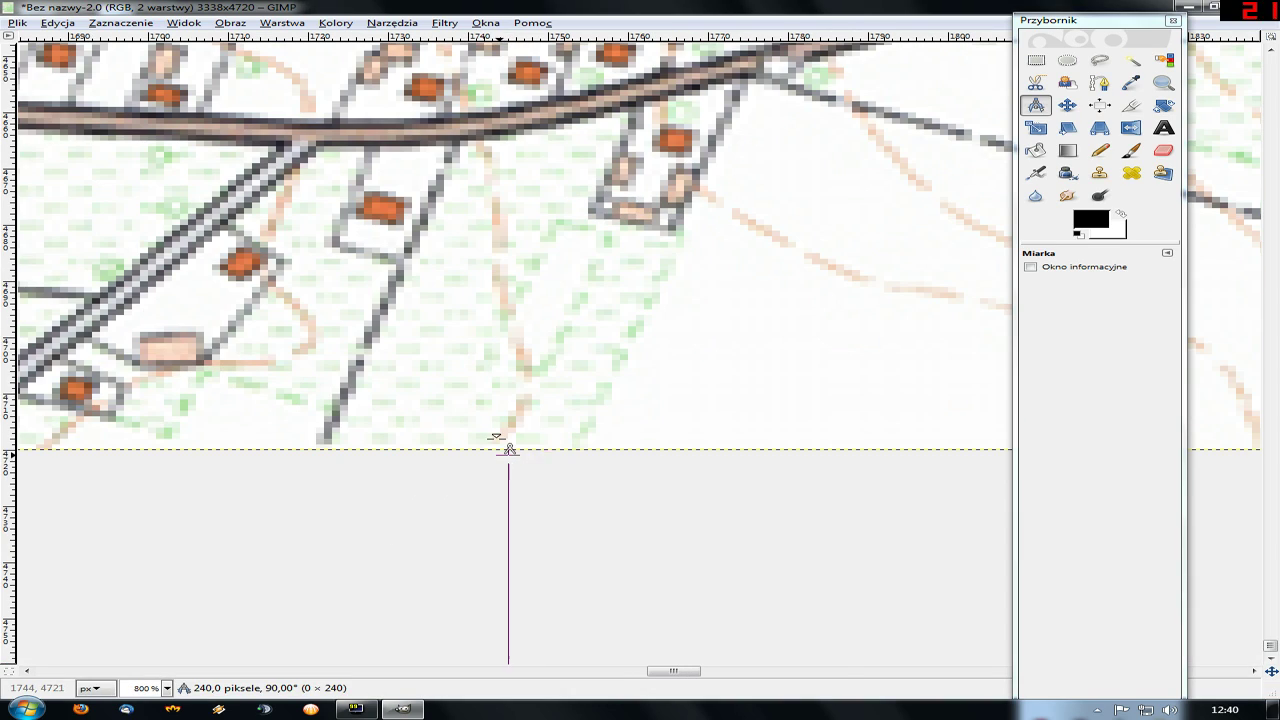
scroll(494, 411, "down", 5, "ctrl")
scroll(492, 412, "down", 1, "ctrl")
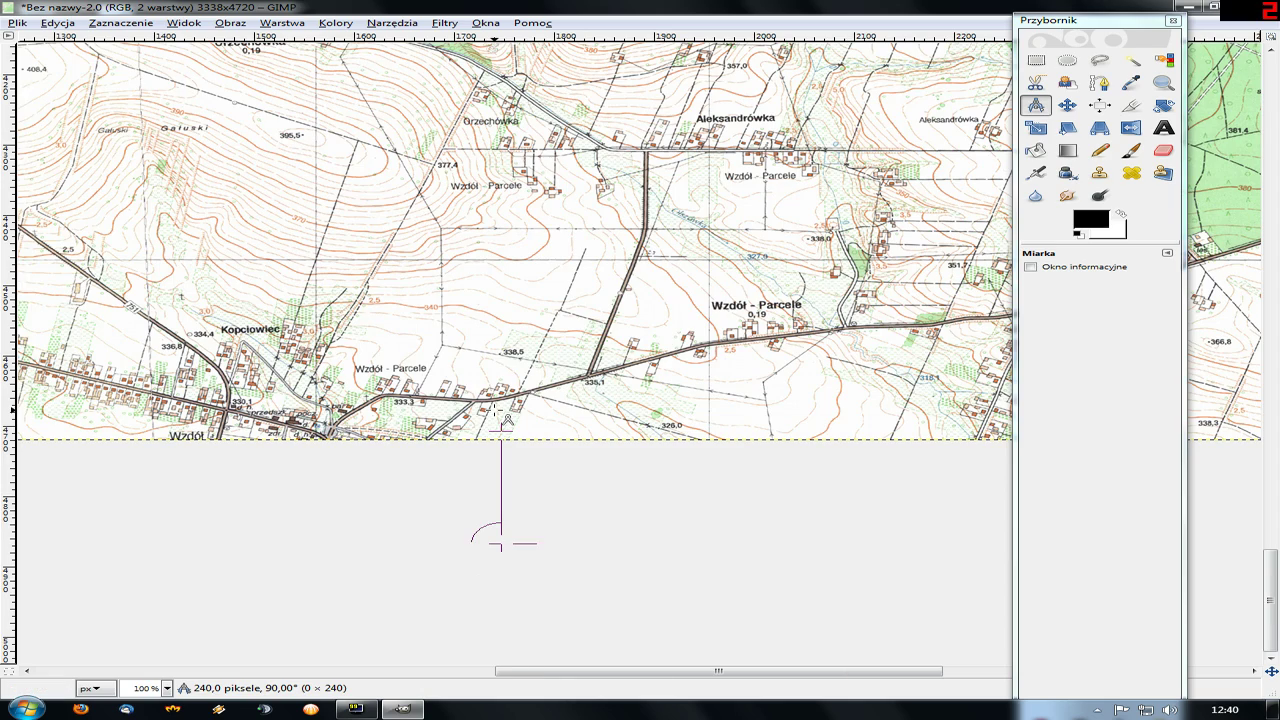
scroll(492, 412, "down", 1, "ctrl")
scroll(491, 412, "down", 1, "ctrl")
scroll(490, 413, "down", 1, "ctrl")
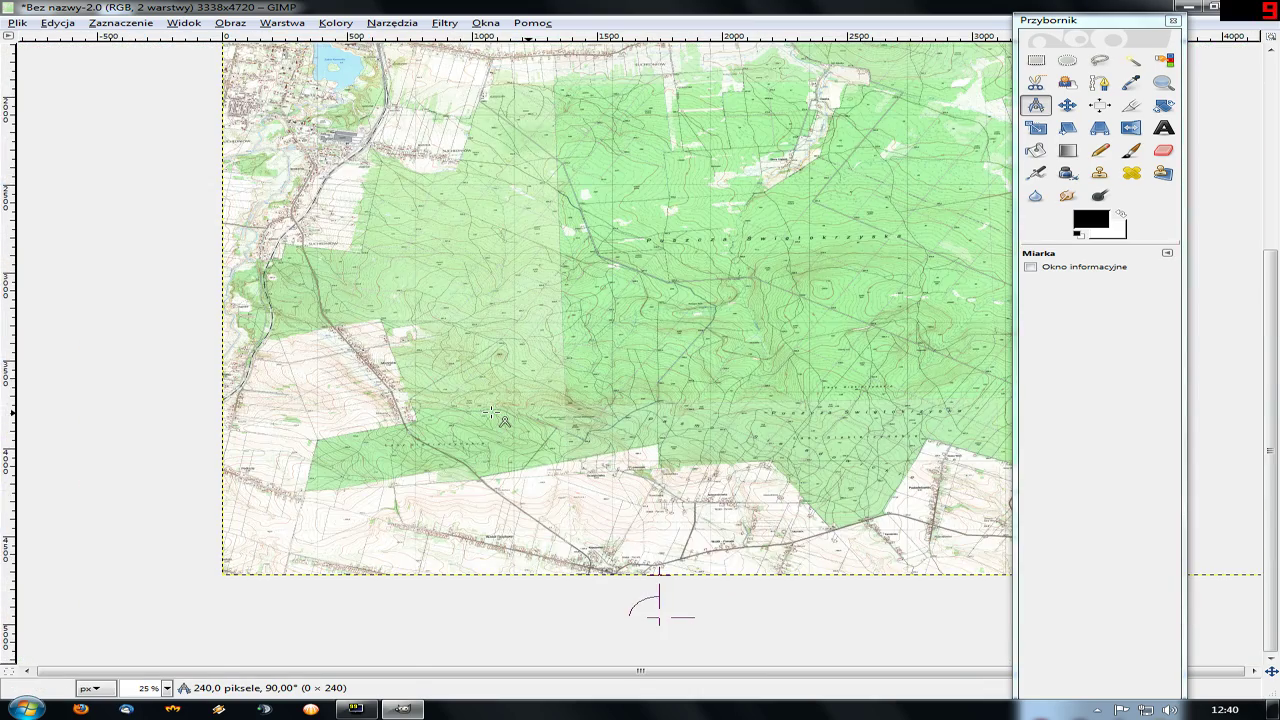
scroll(492, 413, "up", 5)
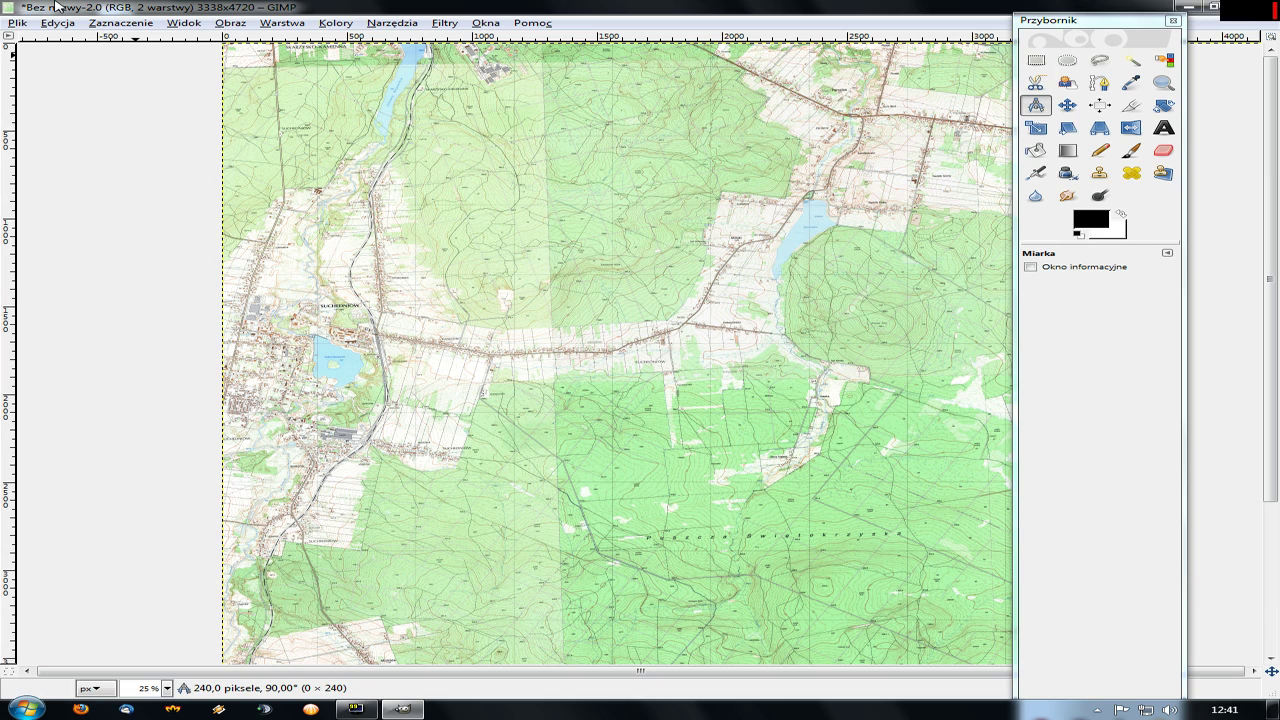
- Save the image as mapa30000 with the GIMP XCF image file type on the desktop
left_click(20, 22)
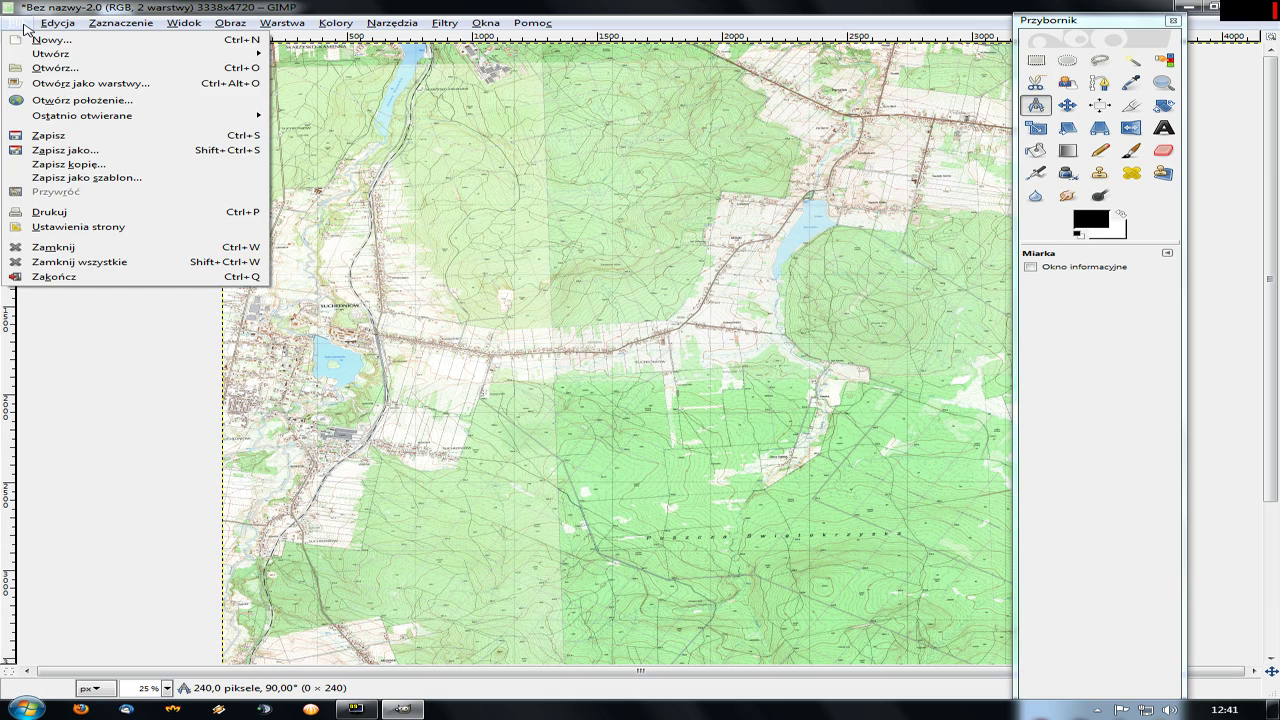
left_click(60, 150)
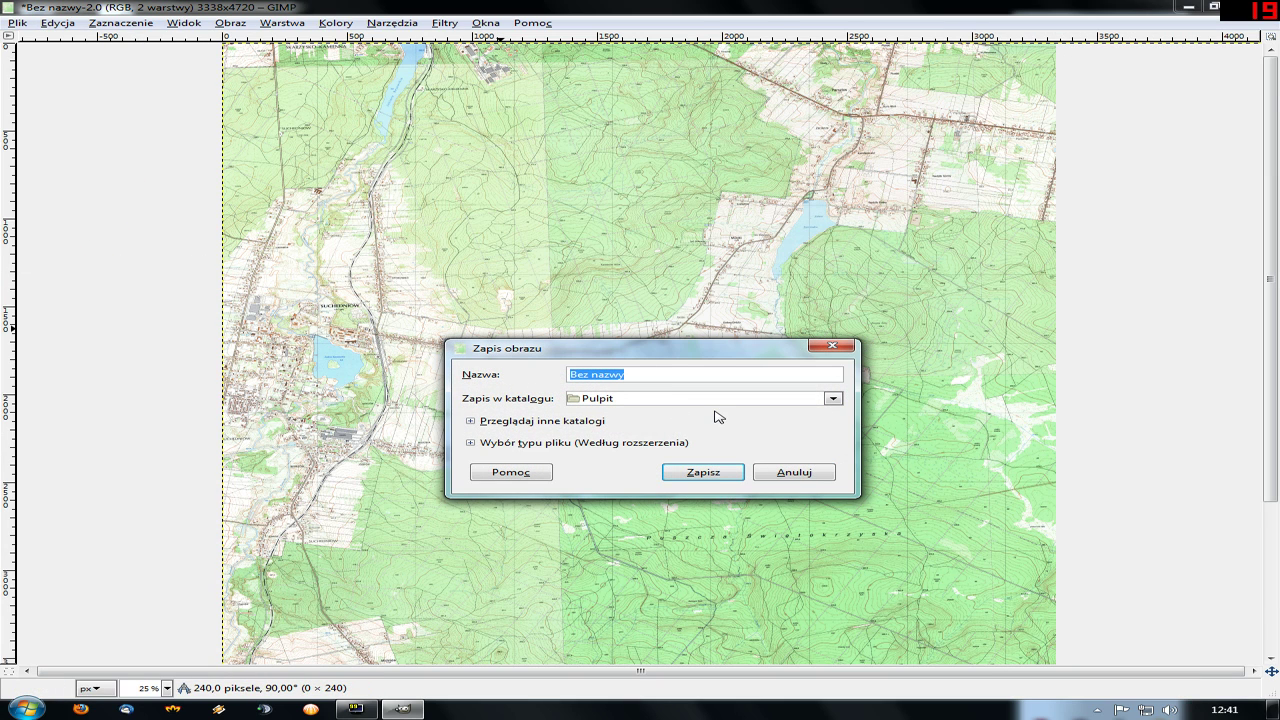
type("mapa30000")
left_click(471, 443)
left_click(585, 494)
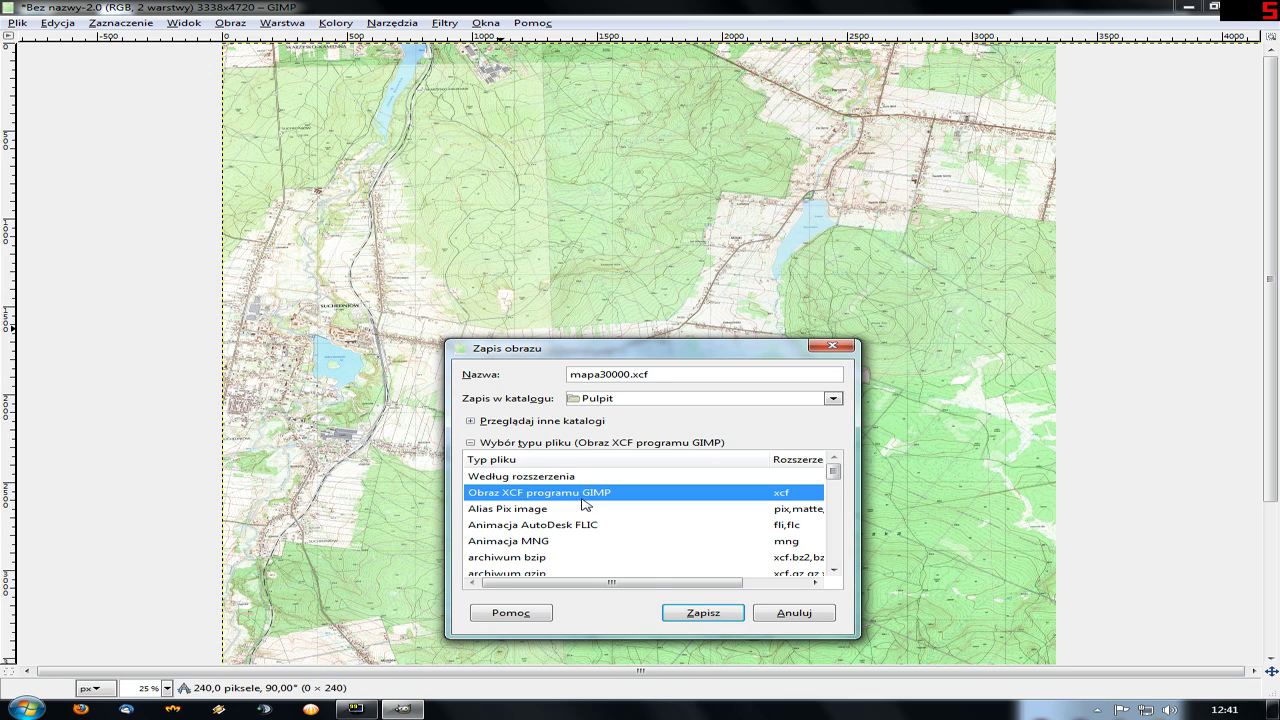
left_click(700, 614)
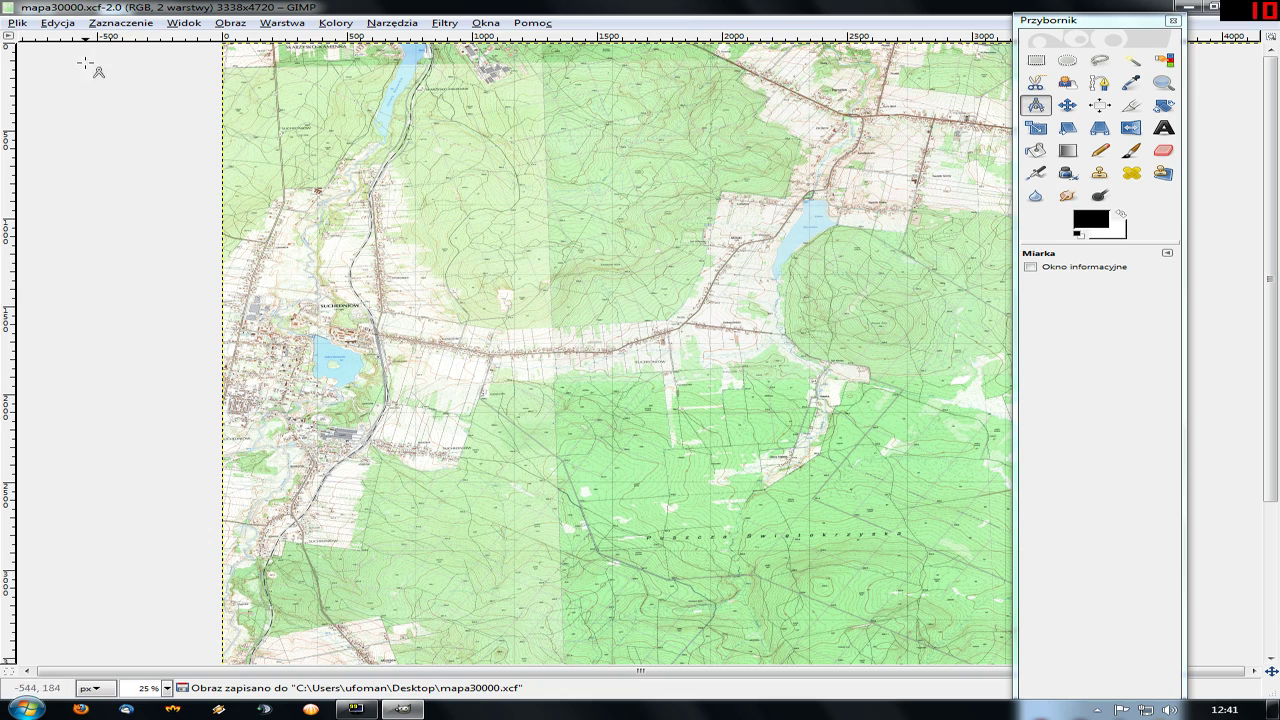
left_click(17, 22)
- Open ramkapion.xcf as a layer and drag it toward the map's left edge
left_click(42, 66)
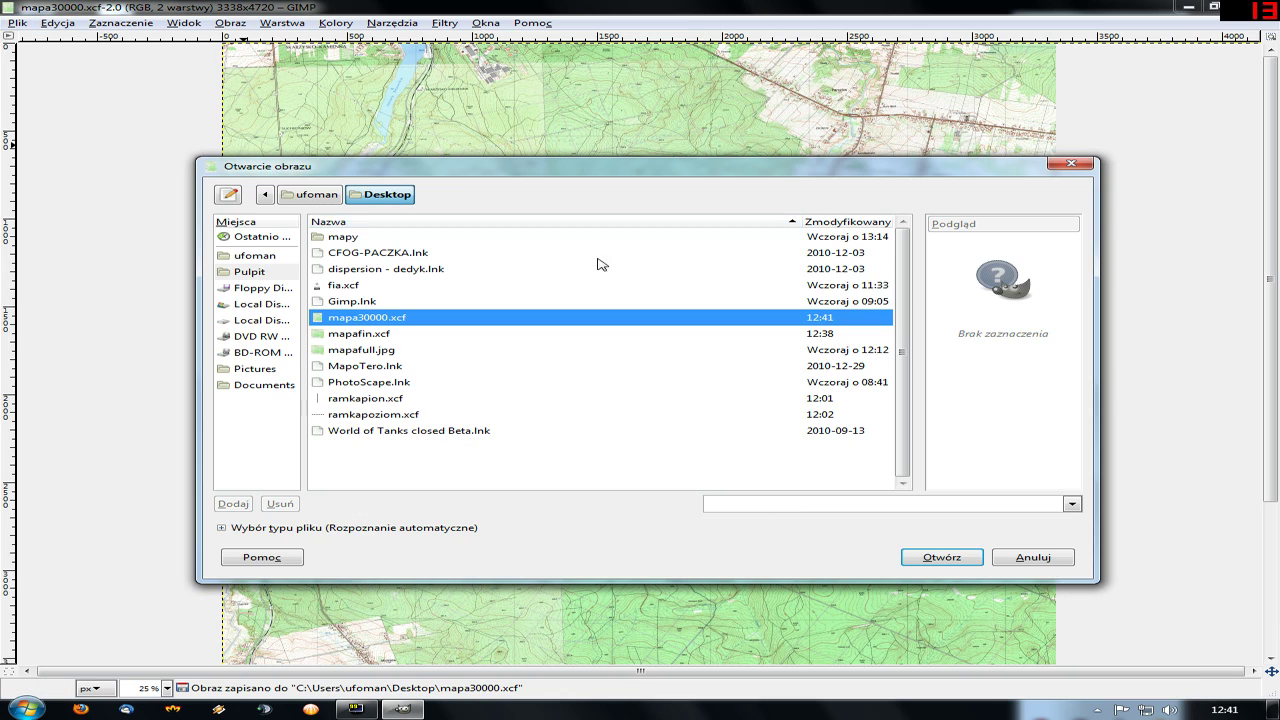
left_click(384, 399)
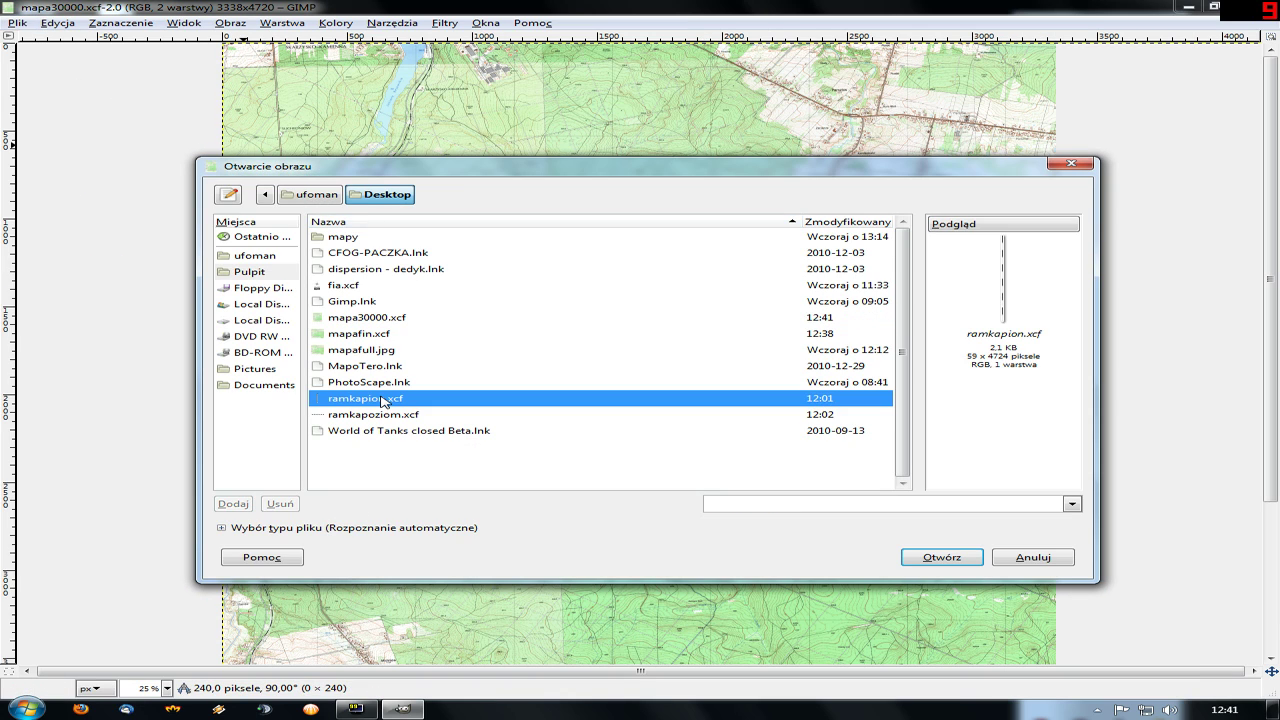
left_click(966, 561)
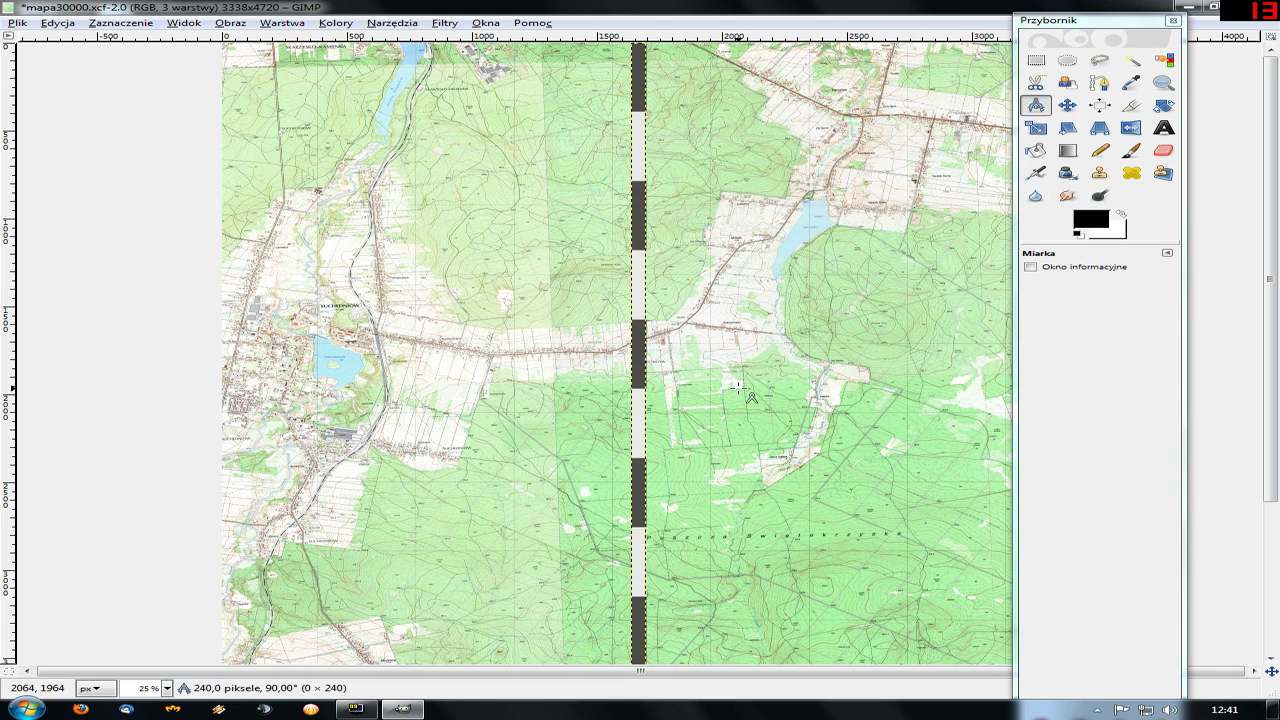
left_click(1067, 105)
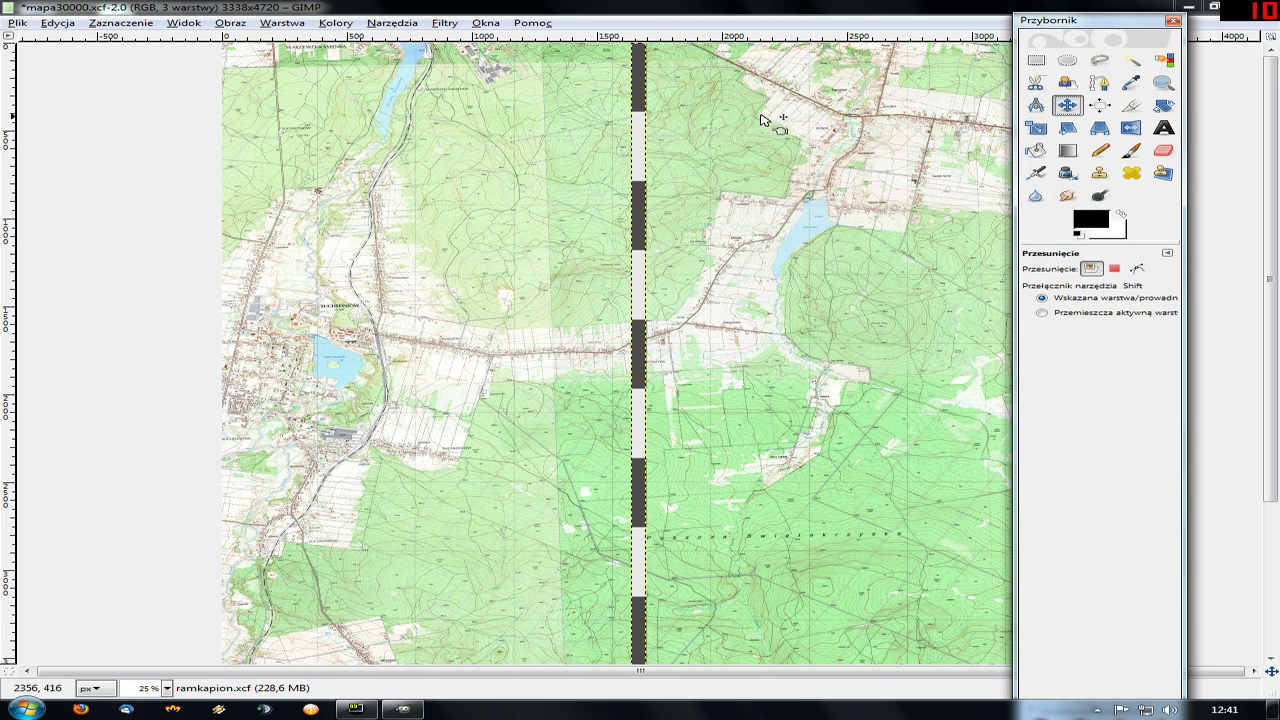
left_click_drag(638, 104, 207, 82)
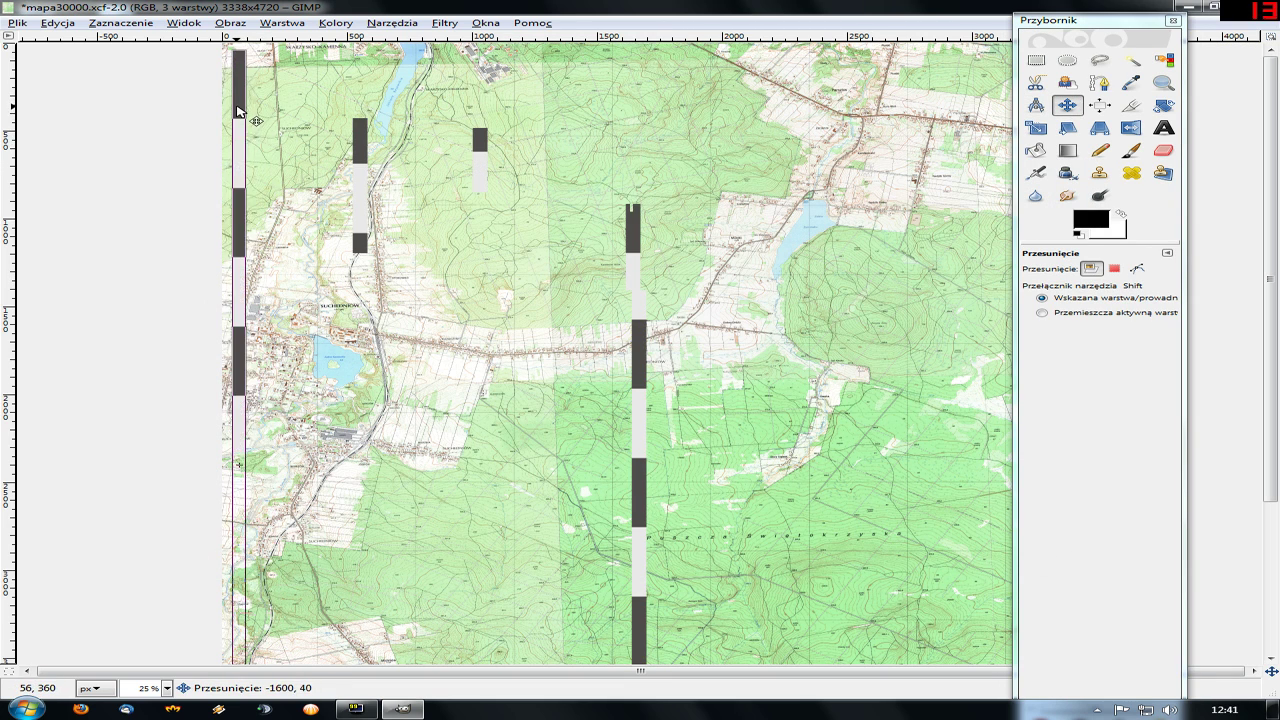
- Push the ramkapion.xcf strip flush against the map's left edge
scroll(207, 82, "up", 2, "ctrl")
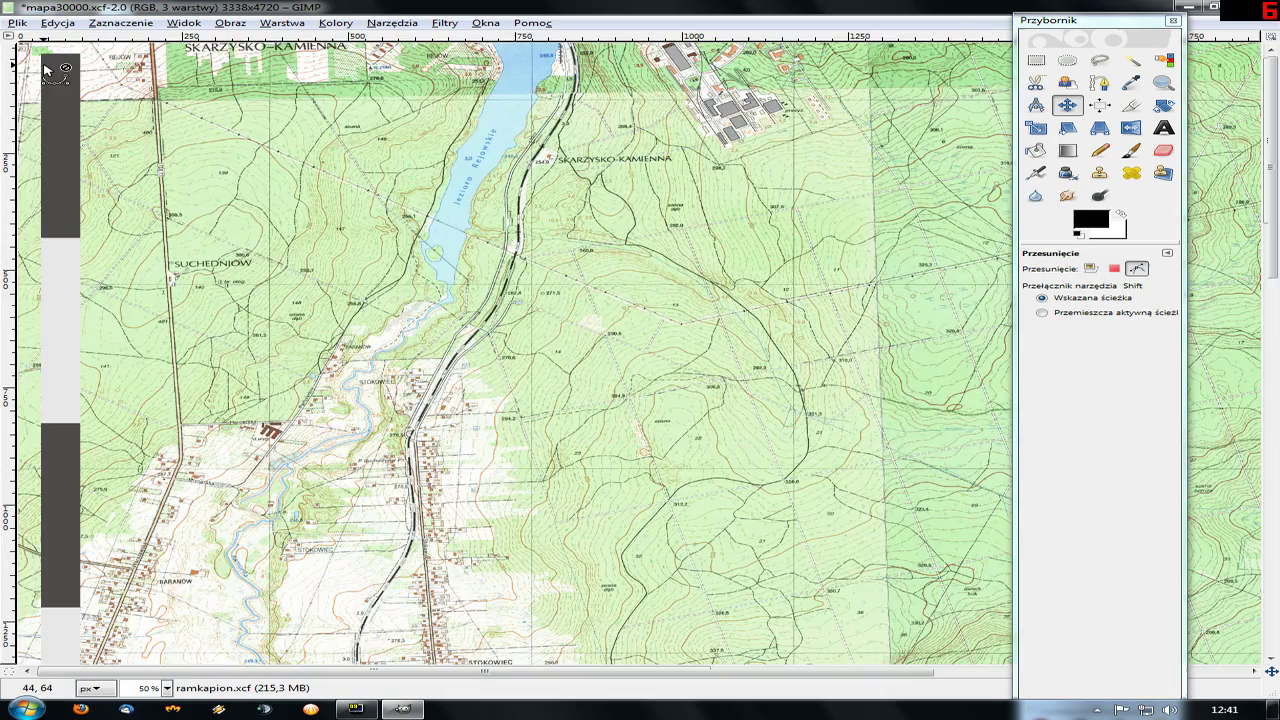
scroll(44, 65, "up", 3, "ctrl")
scroll(44, 65, "up", 3, "ctrl")
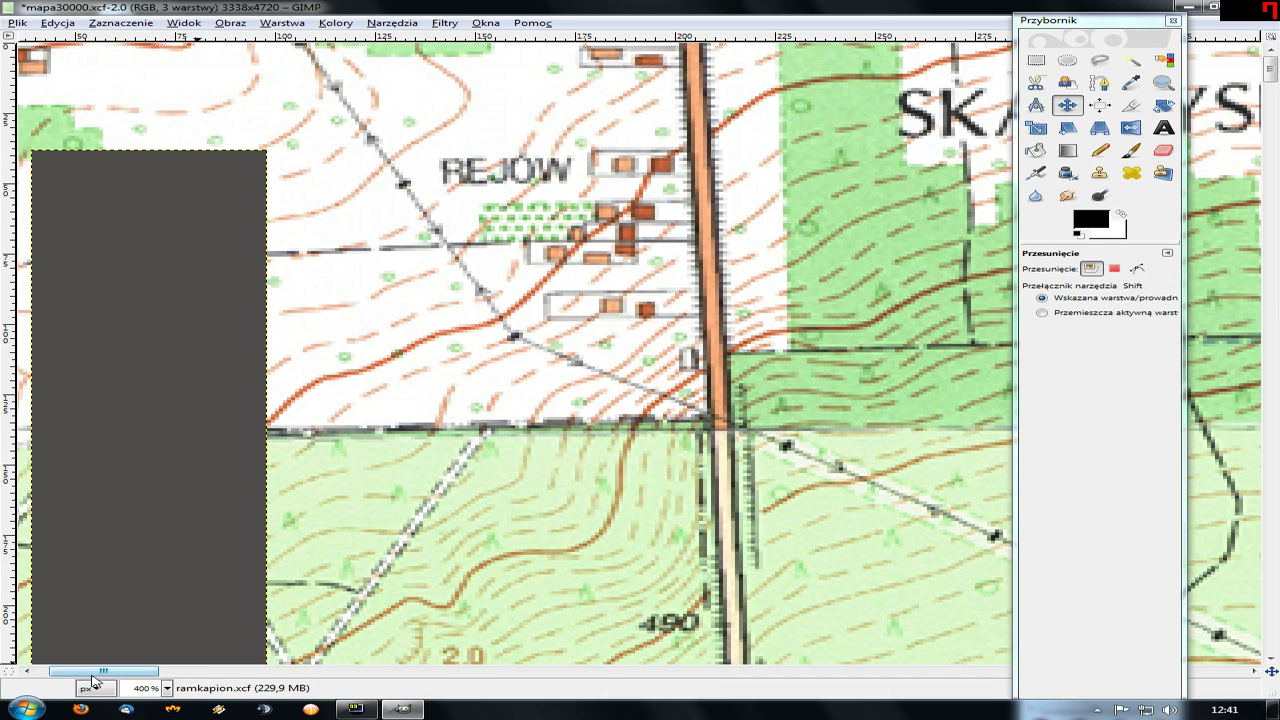
left_click_drag(93, 680, 50, 678)
left_click_drag(326, 242, 179, 224)
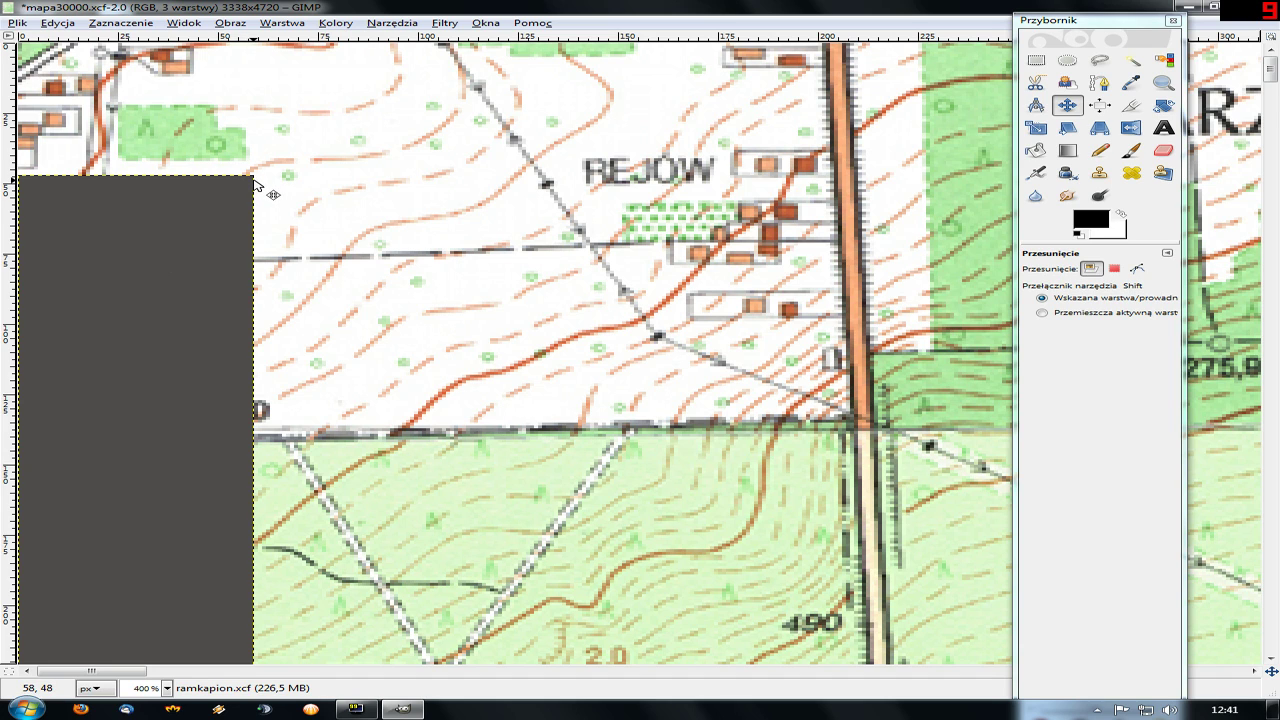
- Zoom in on the strip's corner to check its alignment
key("shift")
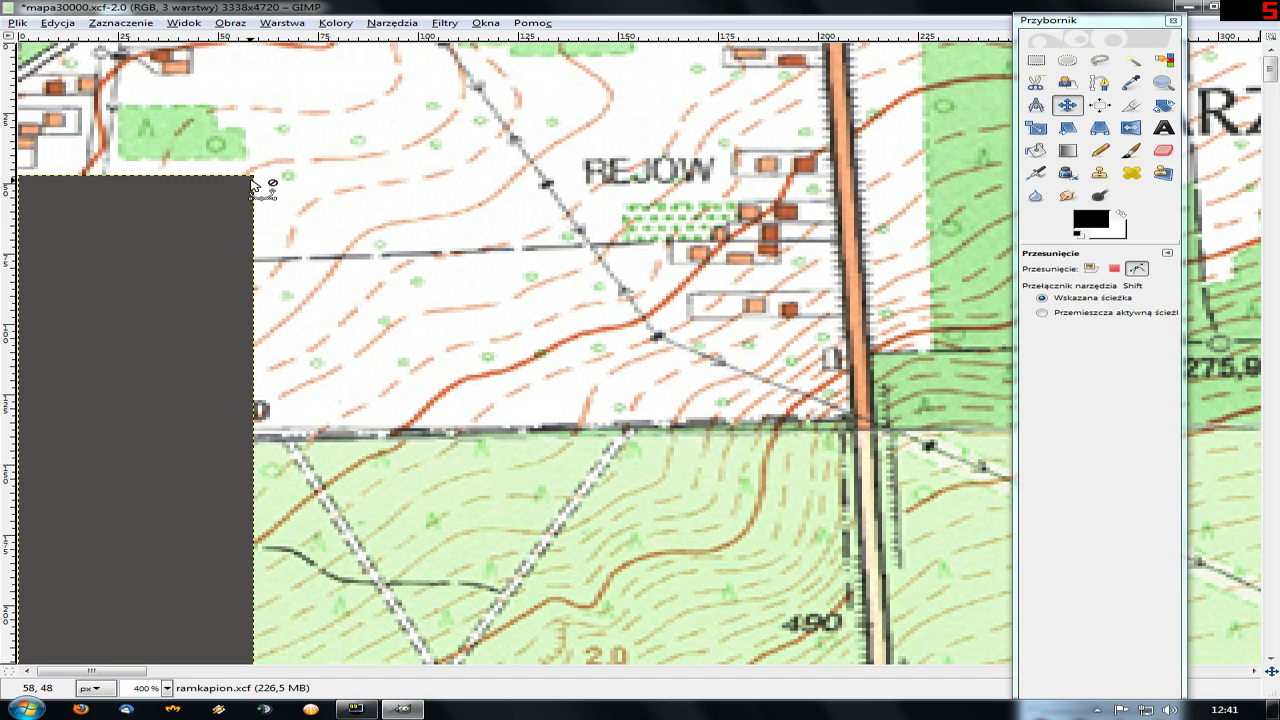
key("shift")
scroll(251, 184, "up", 2)
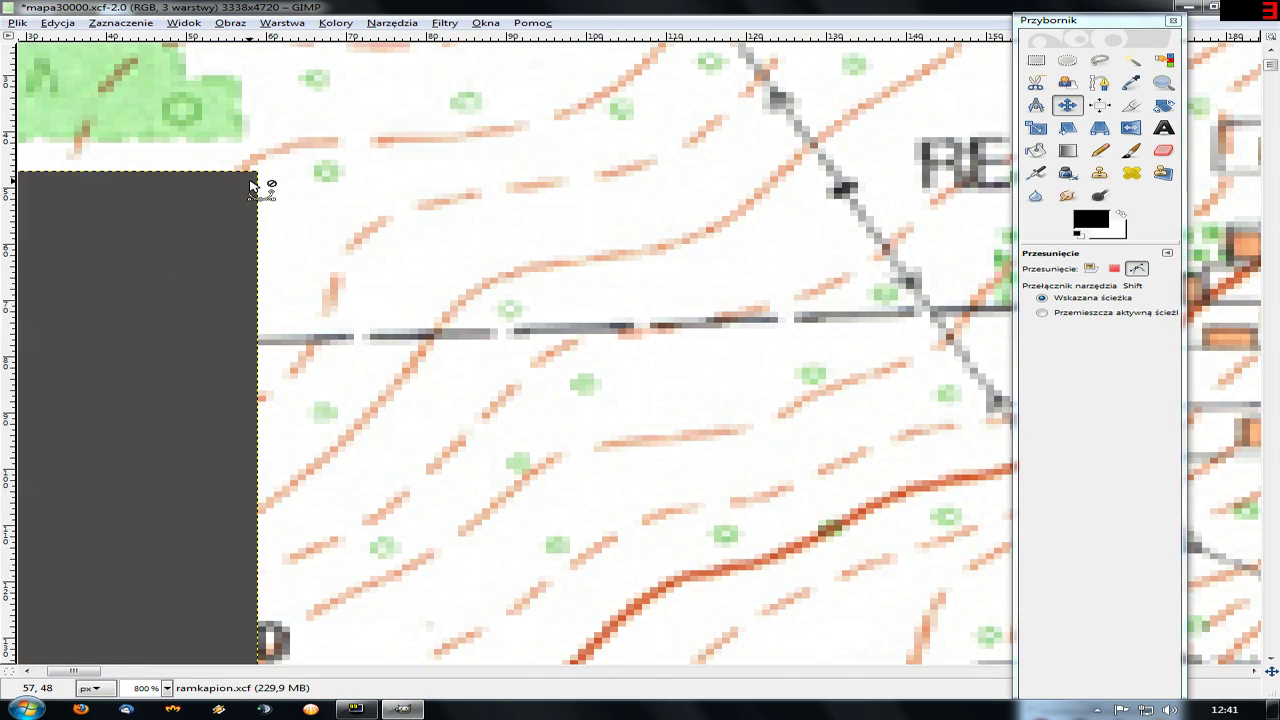
scroll(262, 186, "up", 2)
scroll(275, 187, "up", 2)
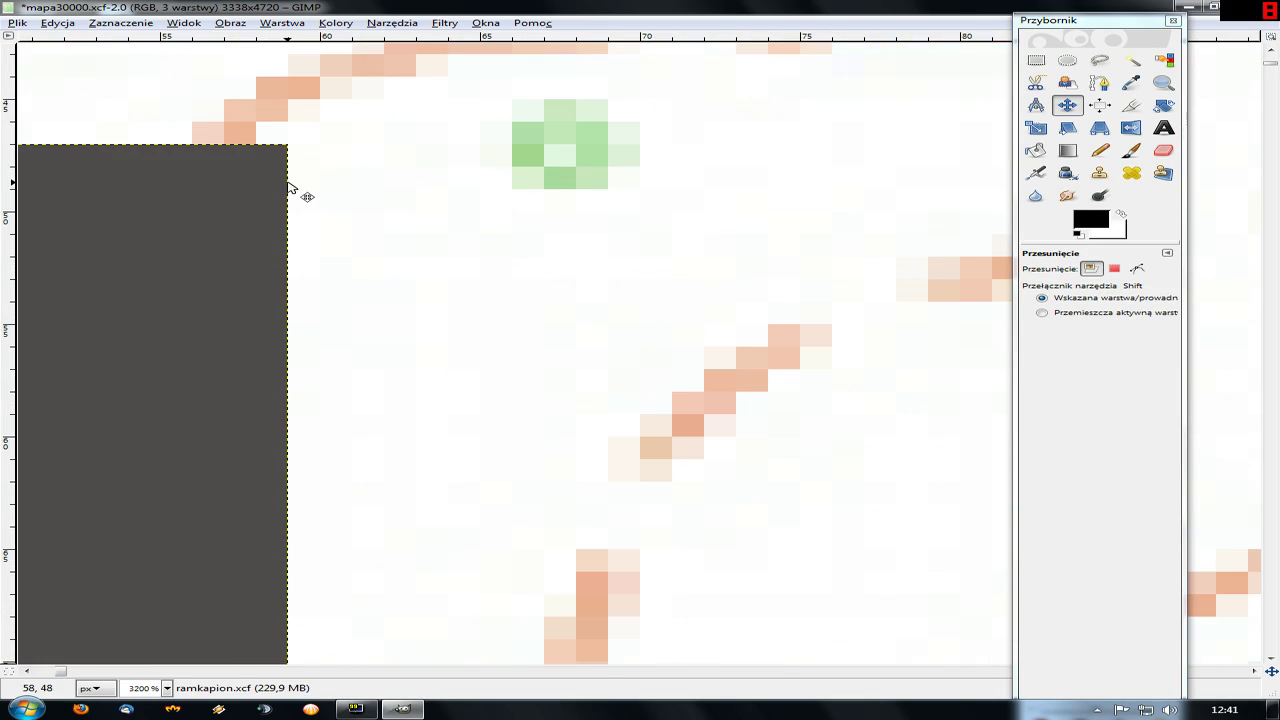
scroll(288, 187, "down", 2)
scroll(288, 187, "down", 2)
scroll(287, 187, "down", 2)
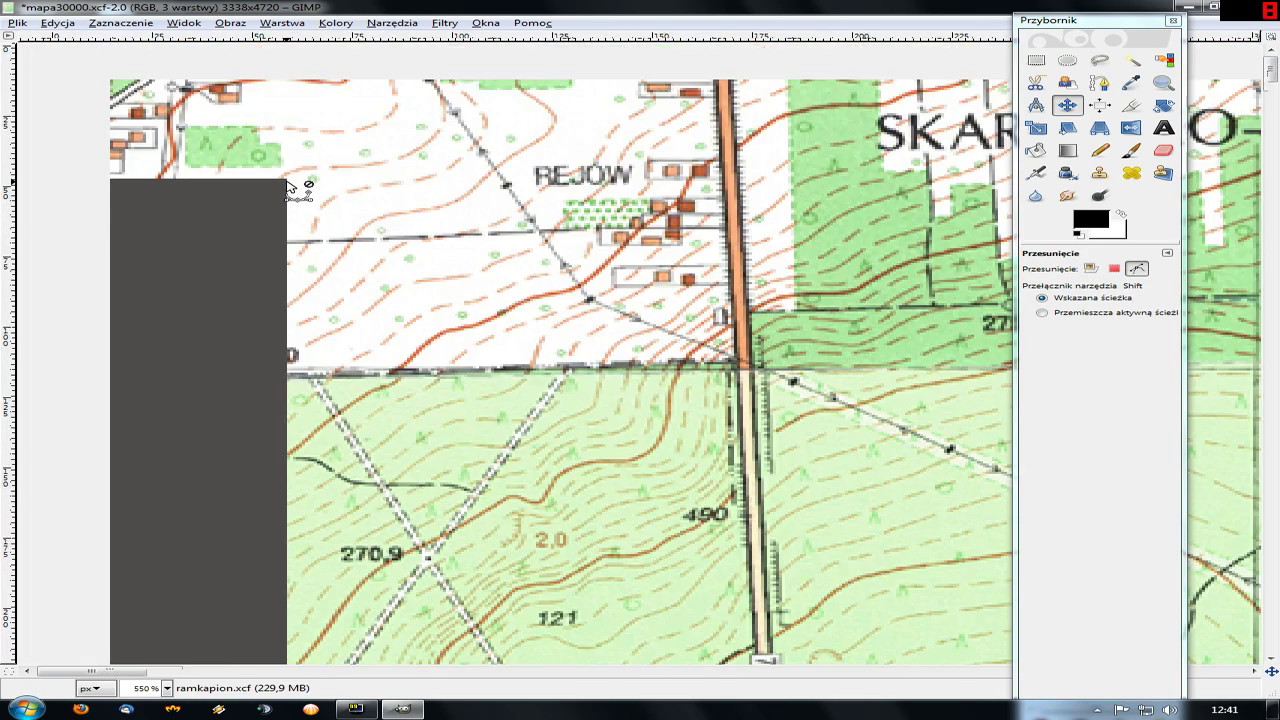
scroll(286, 187, "down", 2)
scroll(213, 163, "up", 2)
scroll(213, 163, "up", 1)
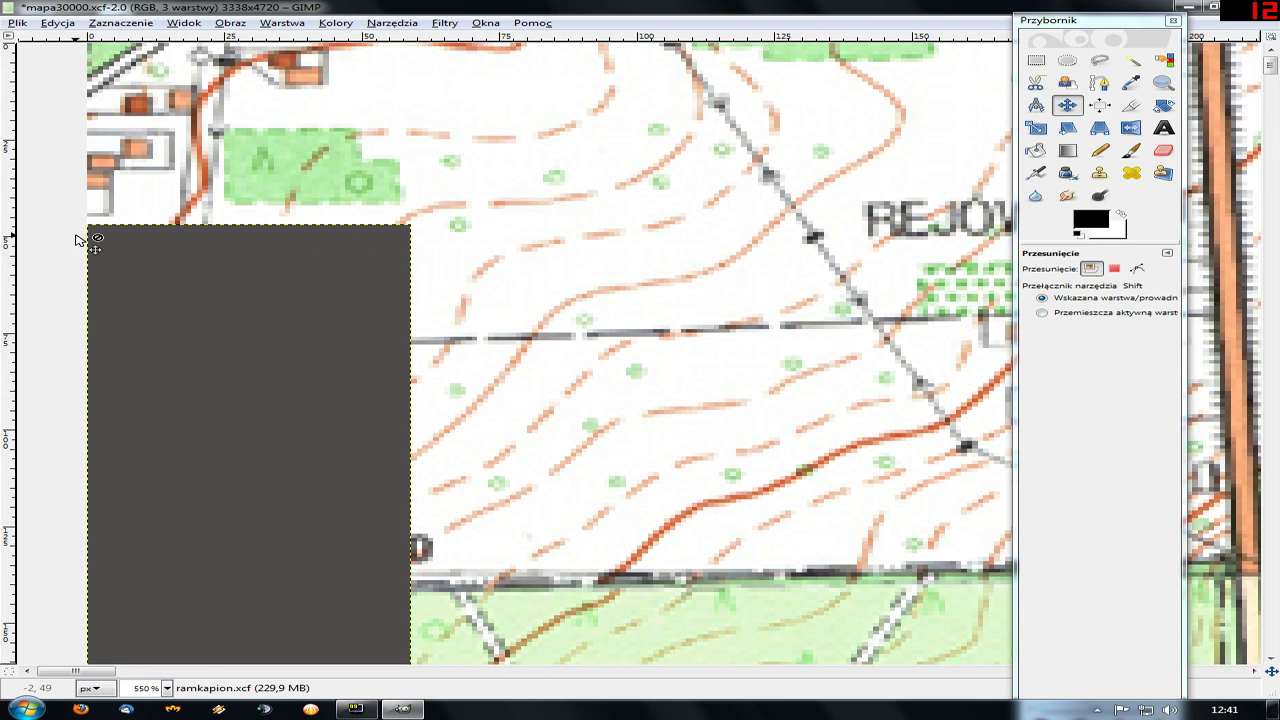
- Nudge the frame strip until its top end aligns exactly with the map edge
left_click_drag(165, 272, 161, 360)
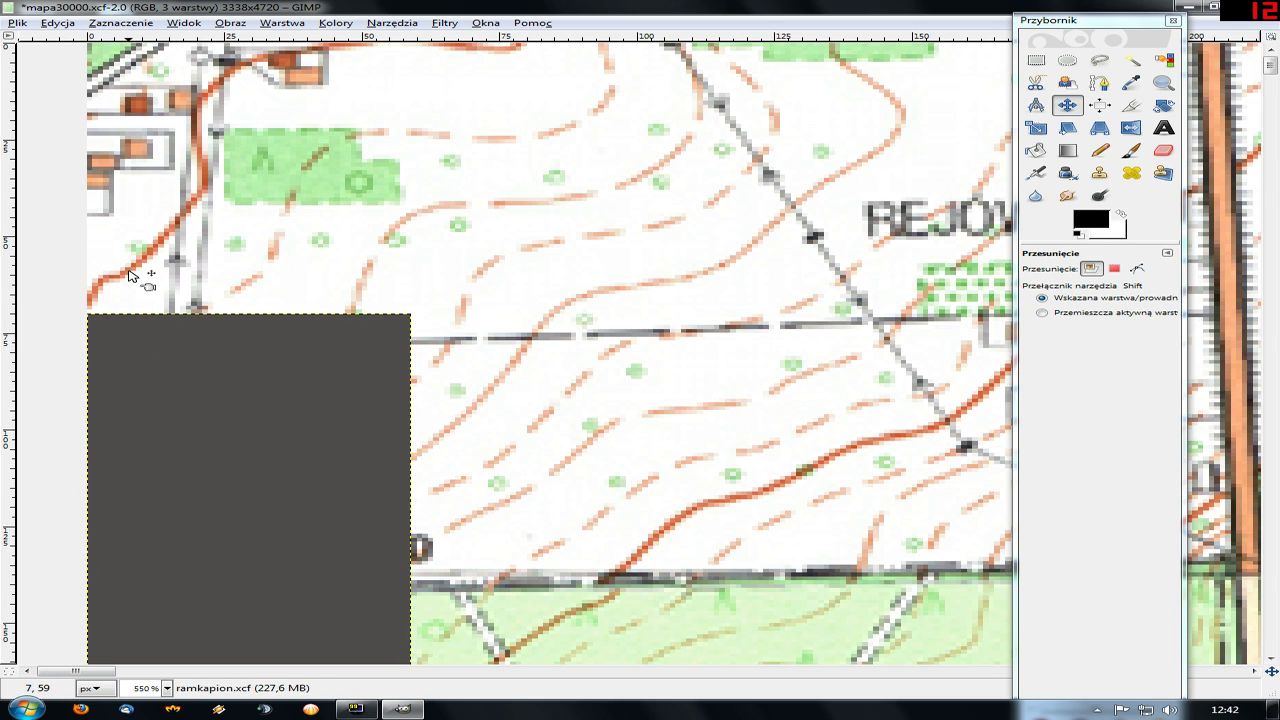
mouse_move(146, 357)
left_mouse_down()
mouse_move(147, 326)
mouse_move(104, 266)
mouse_move(105, 280)
left_mouse_up()
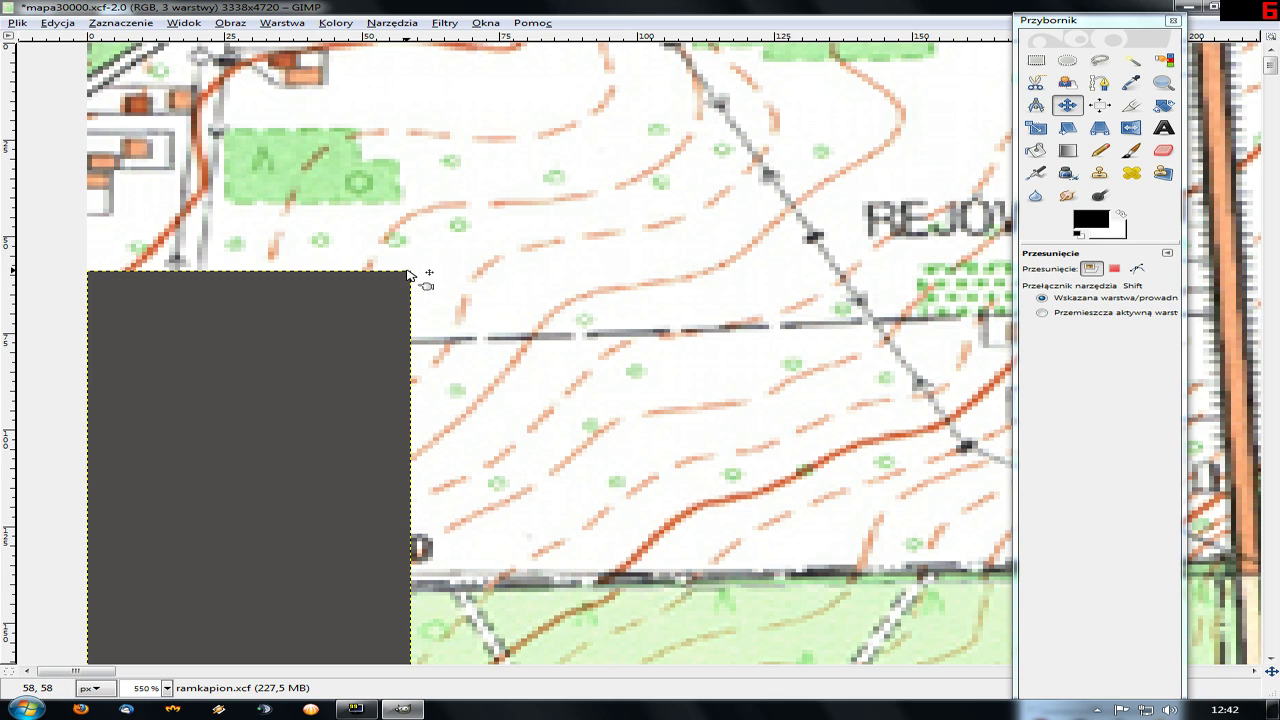
scroll(409, 275, "up", 2)
scroll(417, 277, "up", 3)
scroll(417, 277, "up", 2)
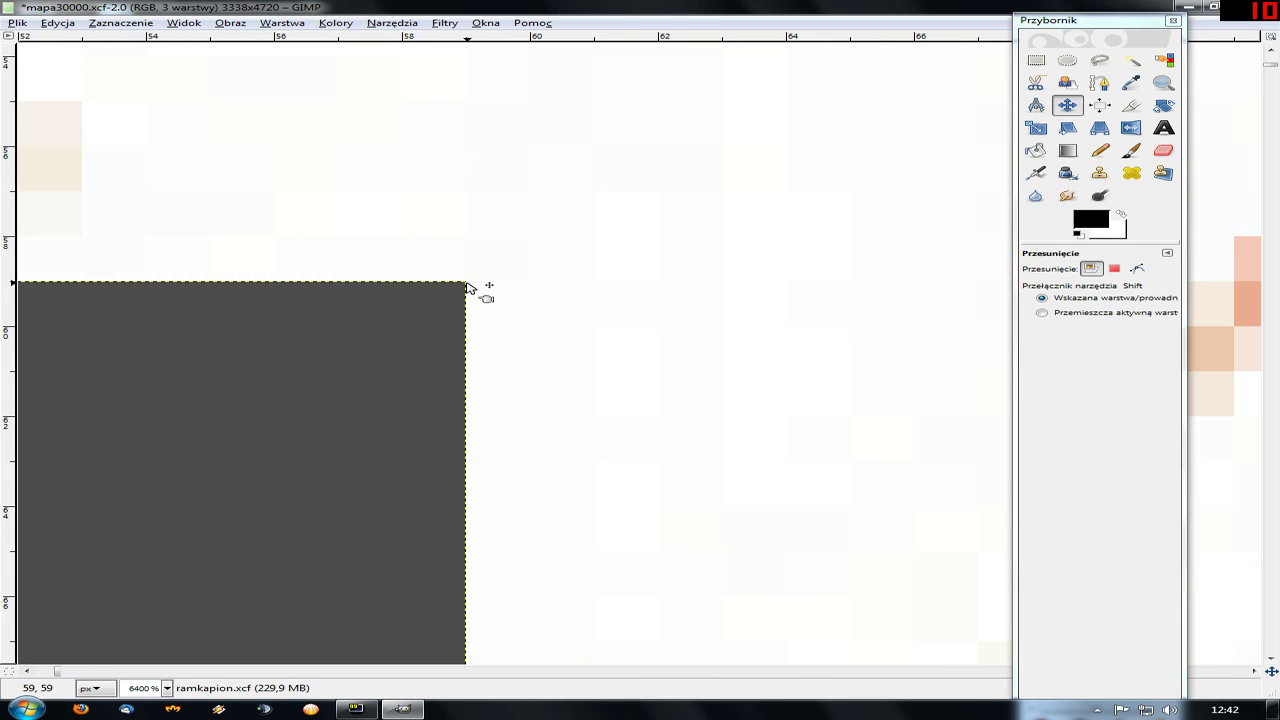
left_click(398, 305)
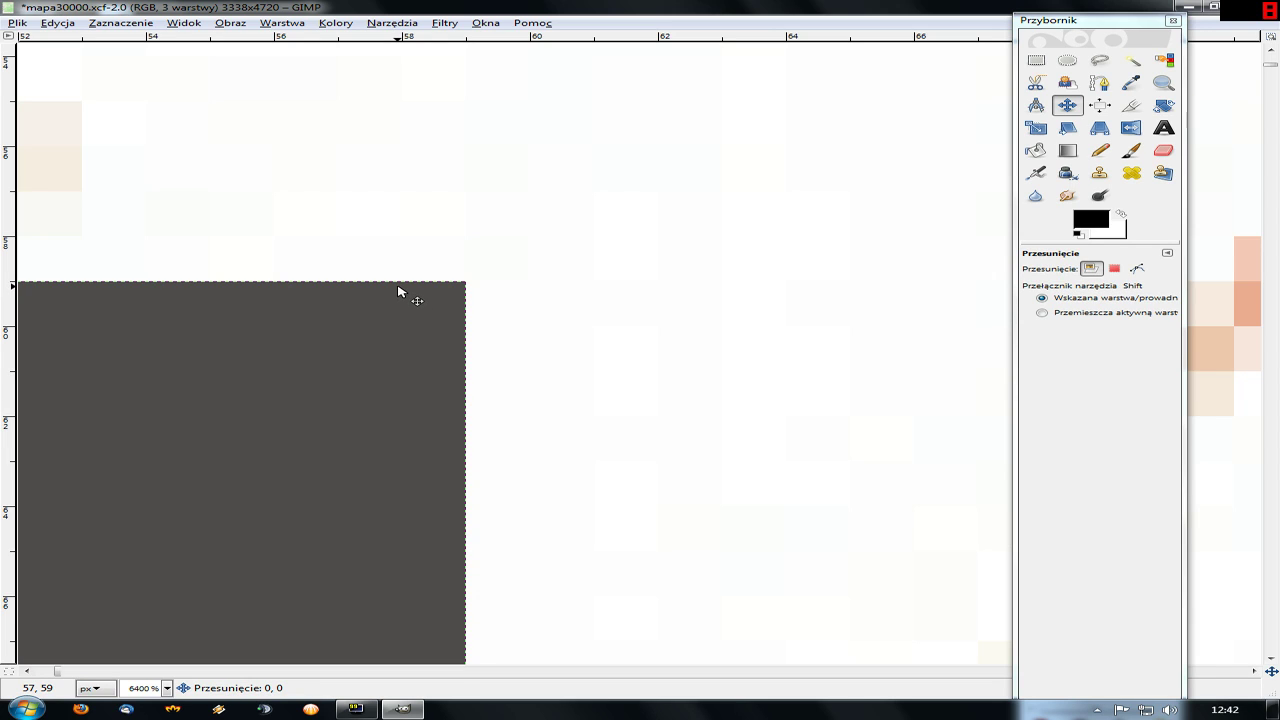
left_click_drag(398, 291, 402, 280)
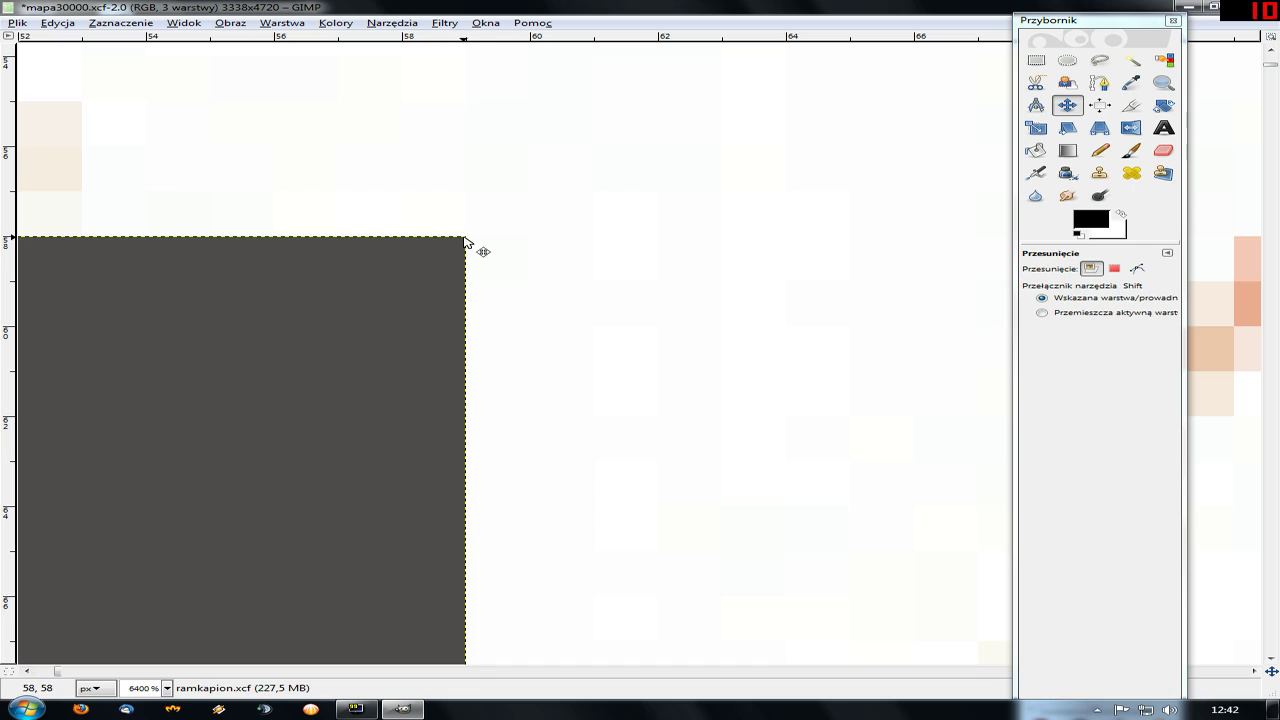
- Zoom back out to view the strip along the whole left border
scroll(463, 245, "down", 10, "ctrl")
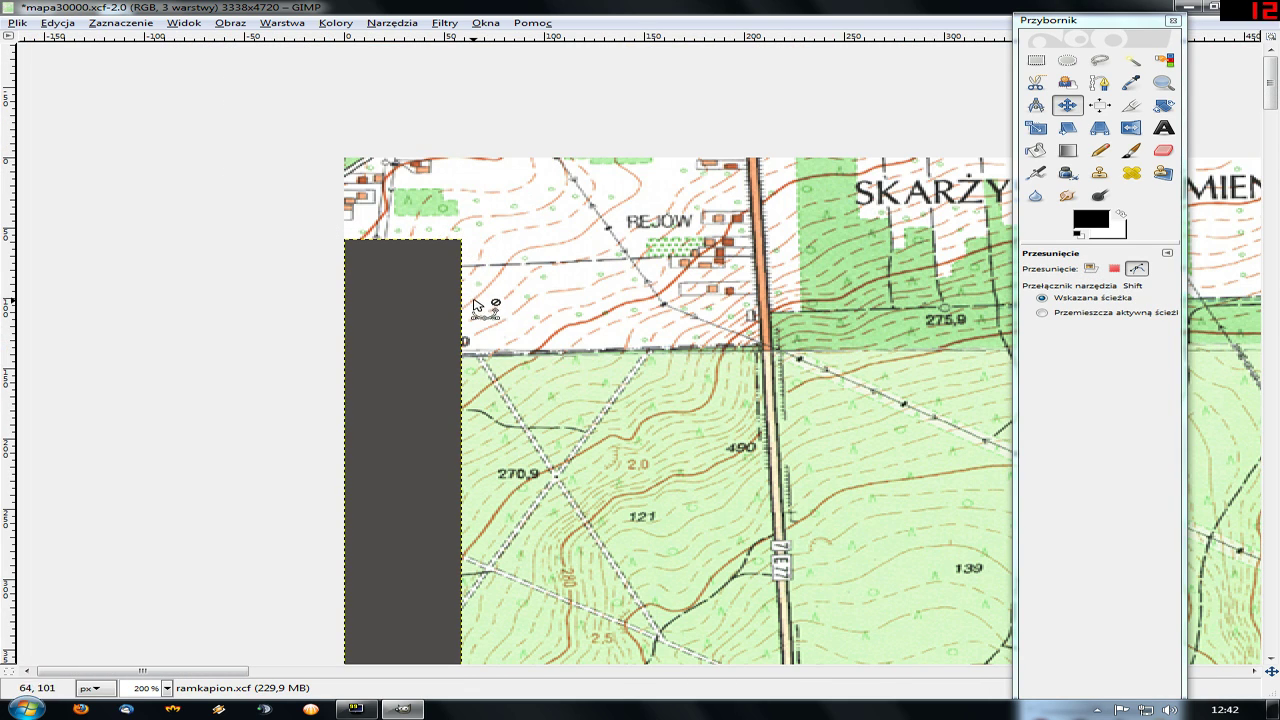
scroll(488, 308, "down", 2, "ctrl")
scroll(511, 334, "down", 2, "ctrl")
scroll(511, 334, "down", 5)
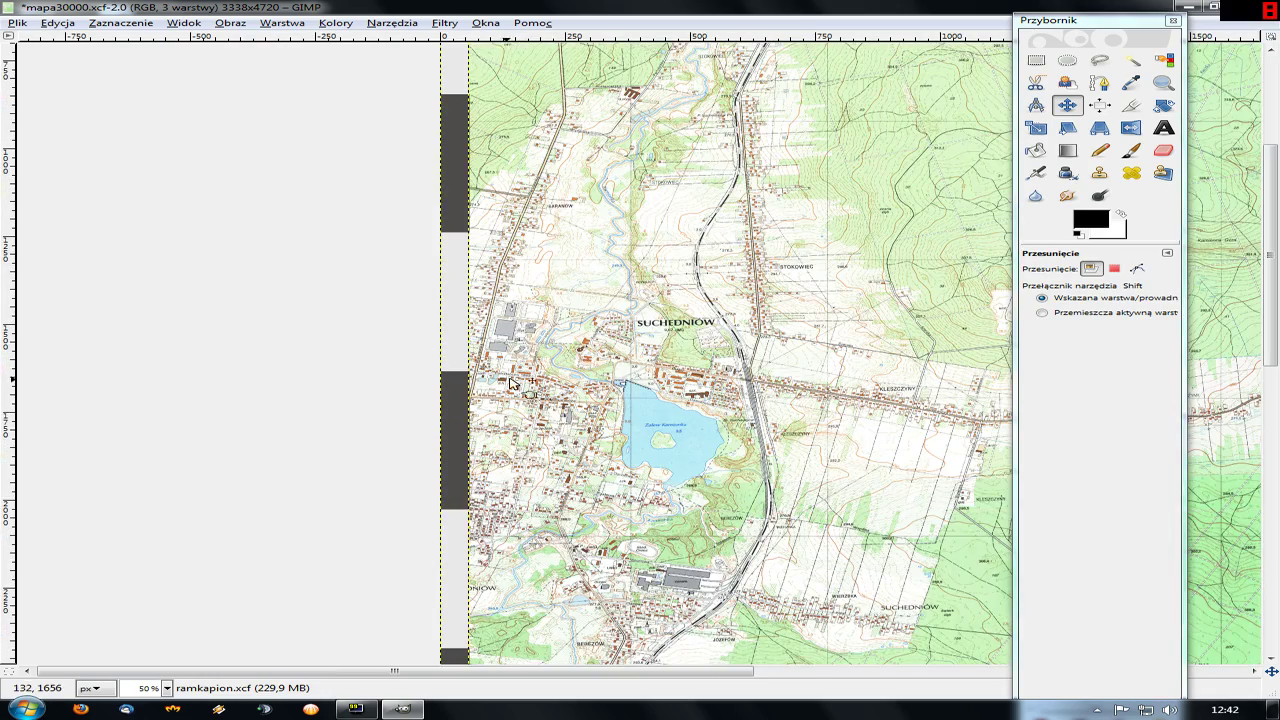
scroll(514, 385, "down", 5)
scroll(521, 377, "down", 2)
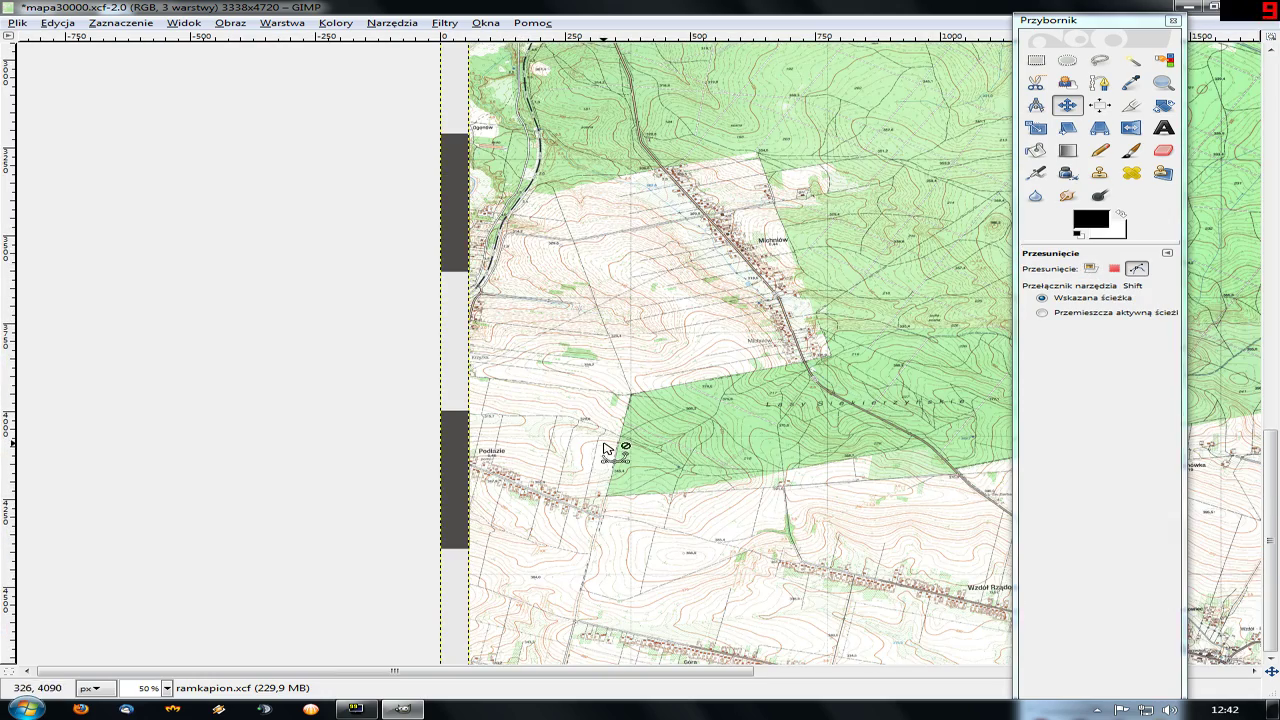
scroll(605, 447, "down", 2, "ctrl")
scroll(508, 447, "up", 3)
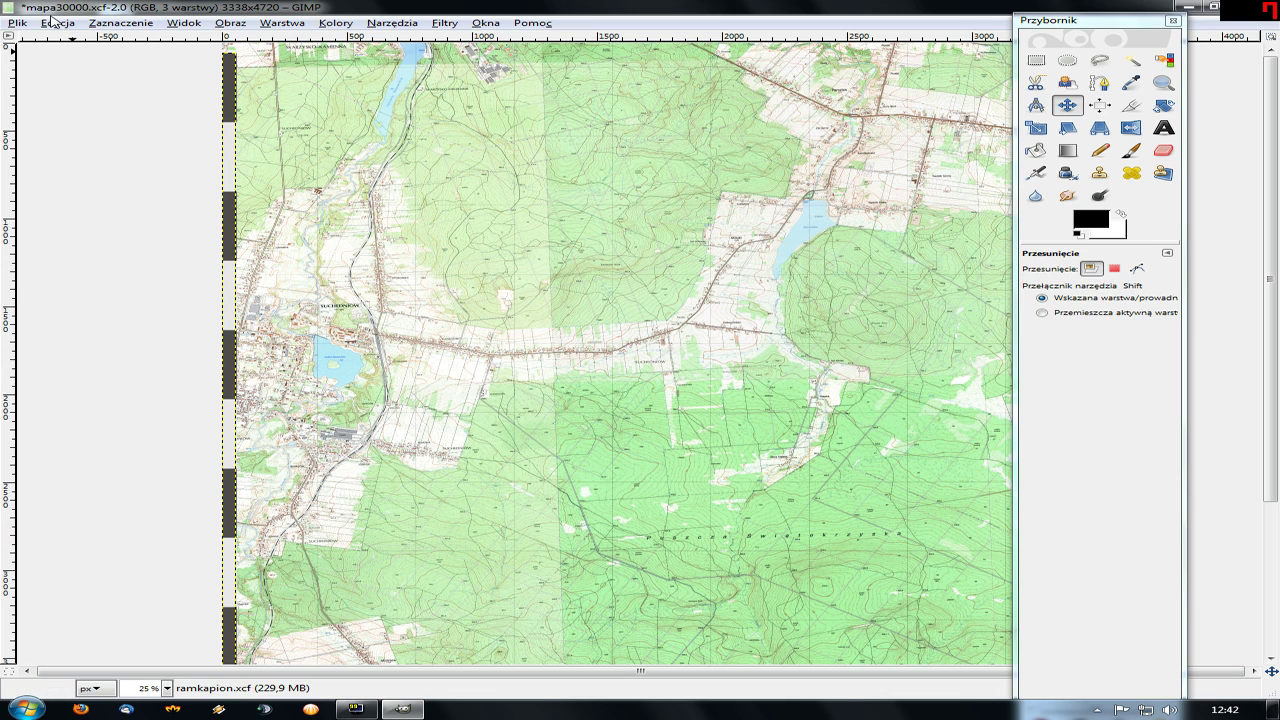
- Add ramkapion.xcf as another layer and drag it toward the map's right edge
left_click(17, 22)
left_click(60, 69)
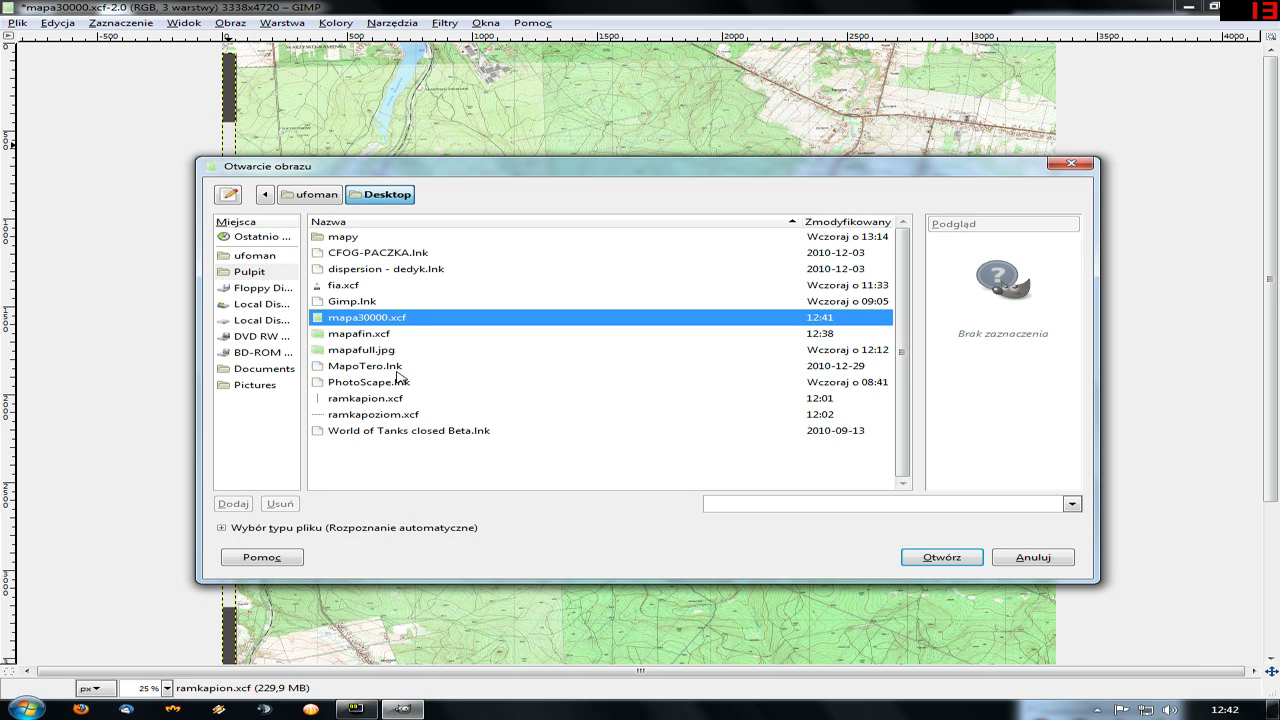
left_click(388, 399)
left_click(942, 557)
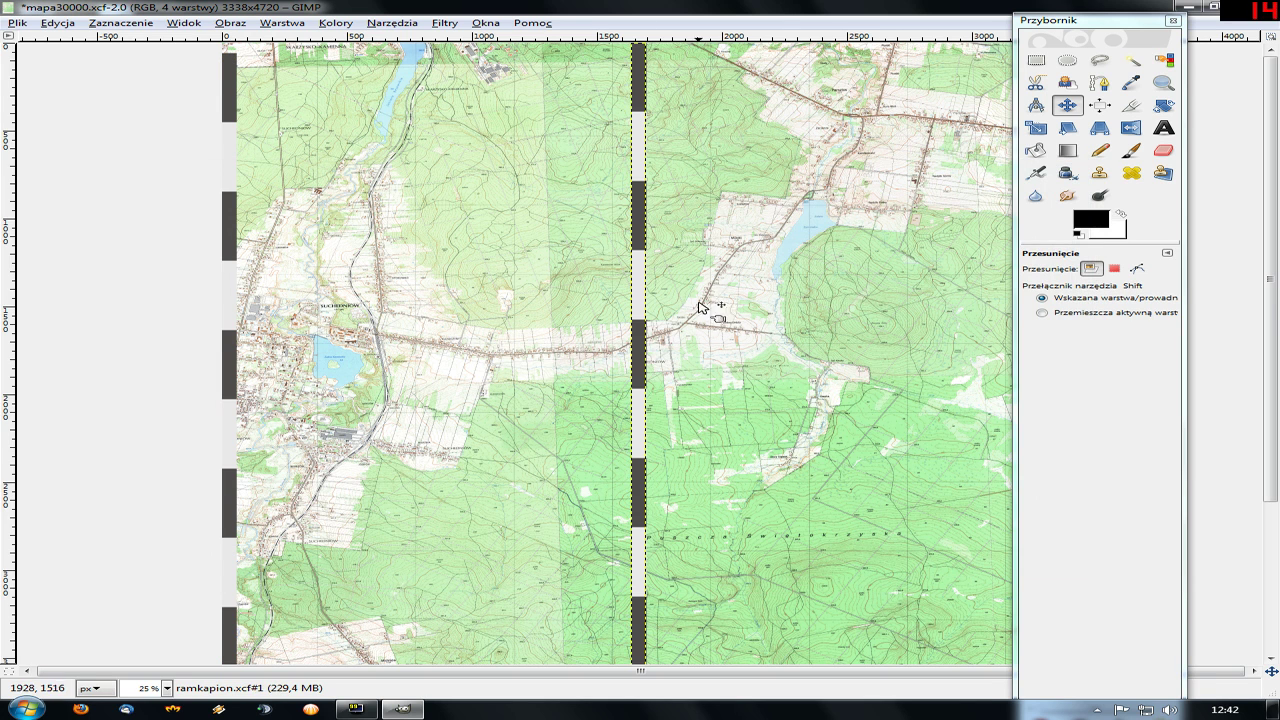
left_click_drag(640, 250, 1005, 338)
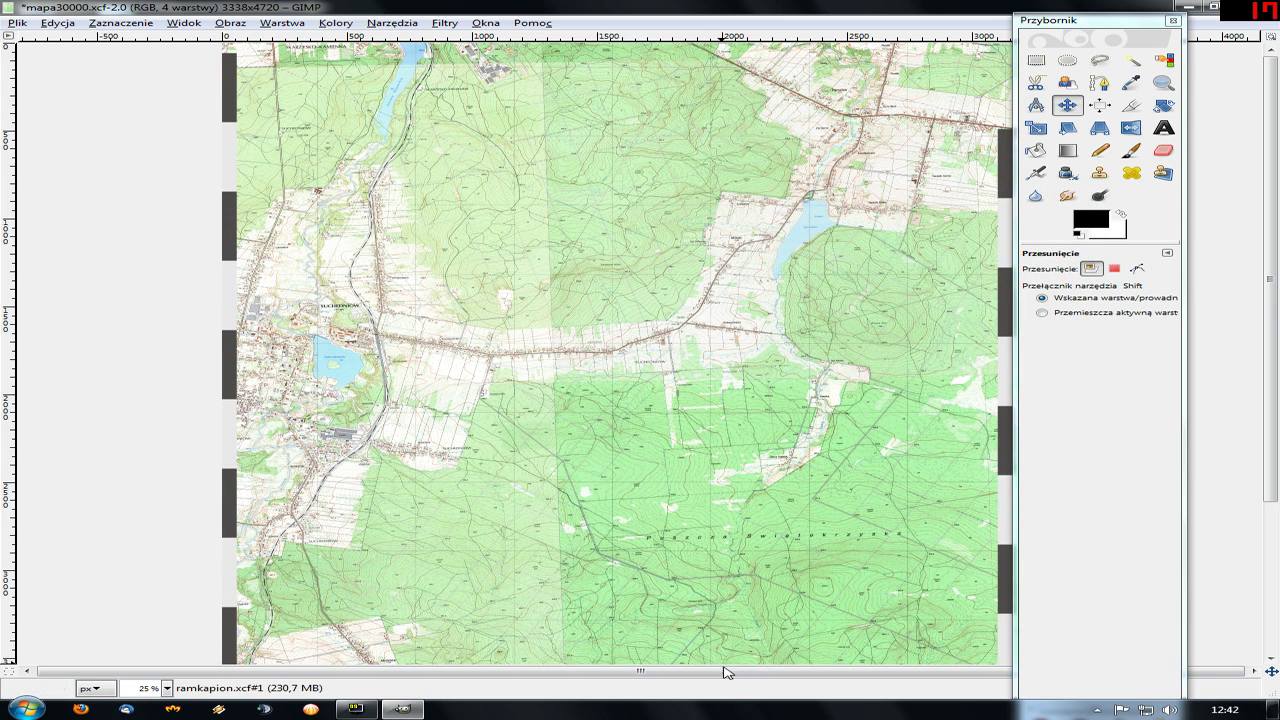
- Align the new strip precisely along the map's right edge
left_click(1137, 268)
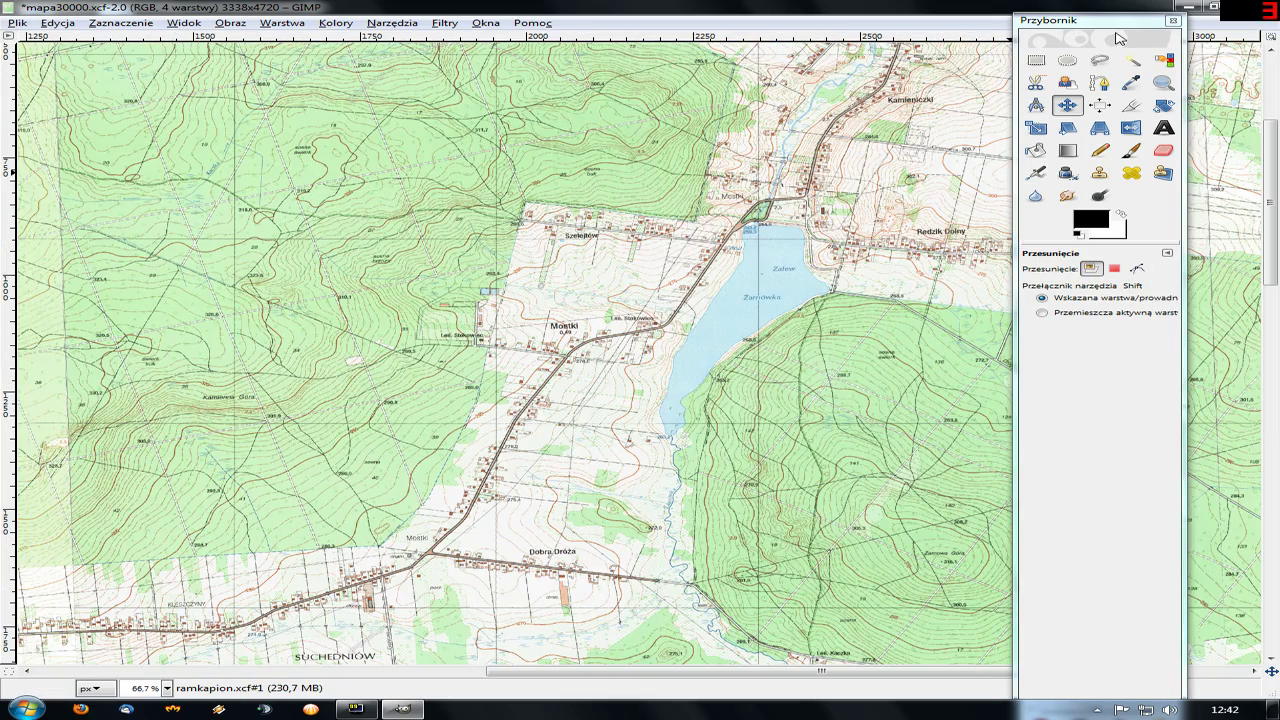
left_click_drag(1118, 38, 733, 65)
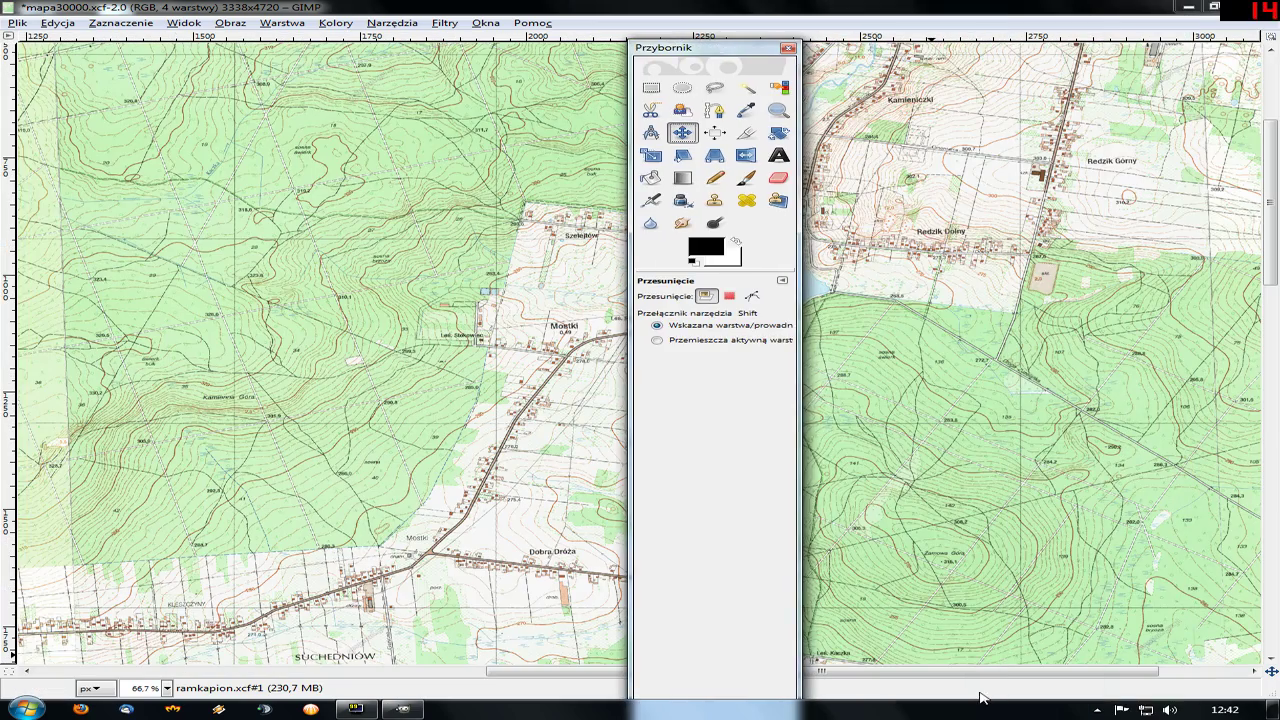
scroll(1150, 300, "right", 3)
scroll(1150, 300, "up", 5)
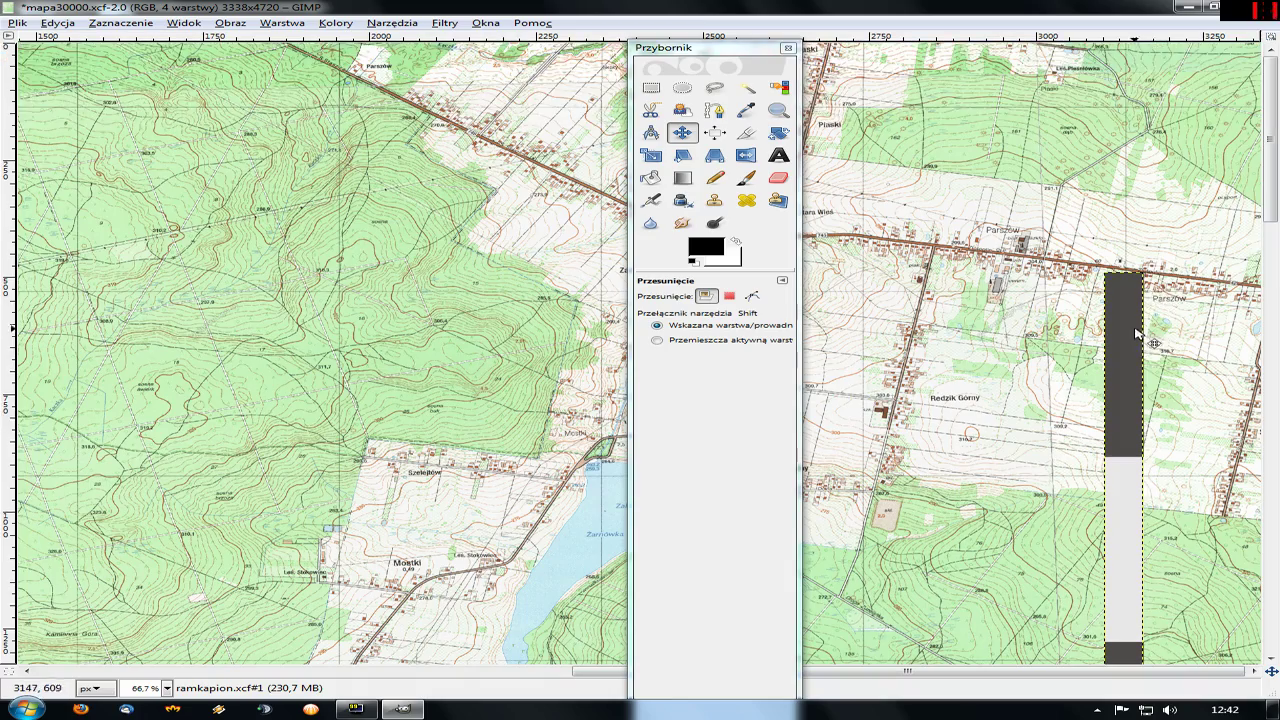
left_click_drag(1136, 335, 1200, 130)
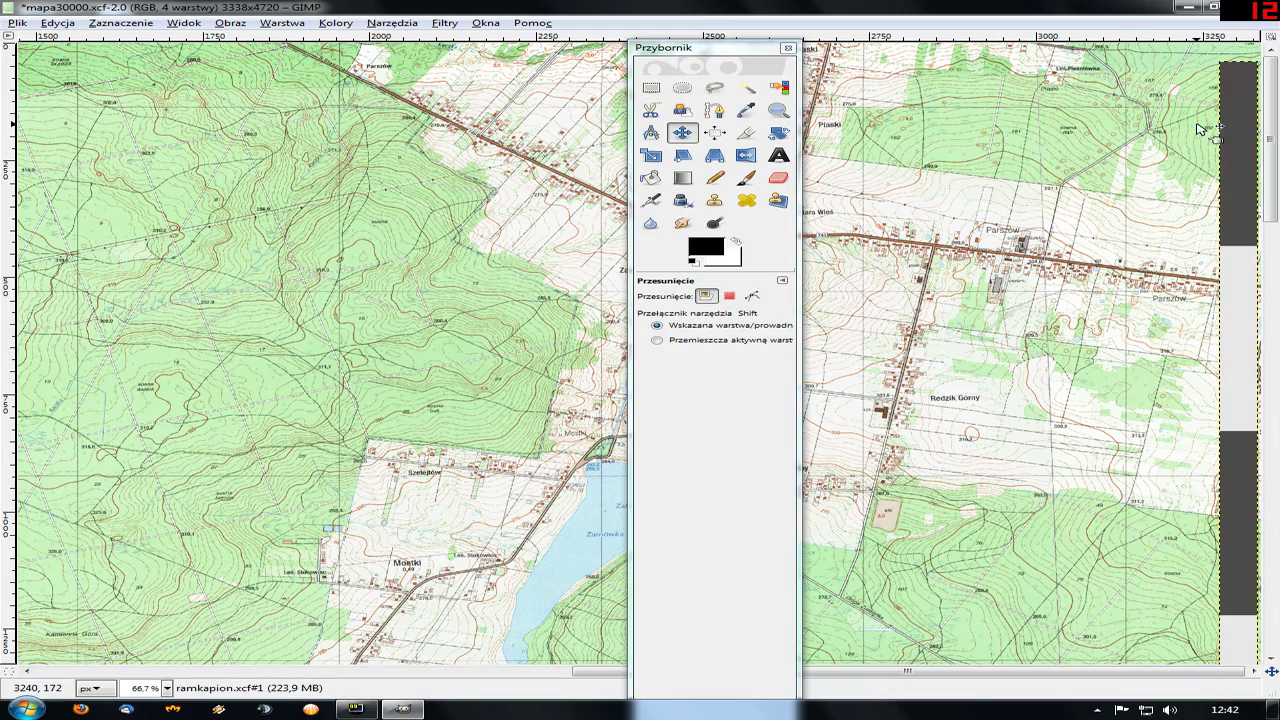
scroll(1212, 90, "up", 1, "ctrl")
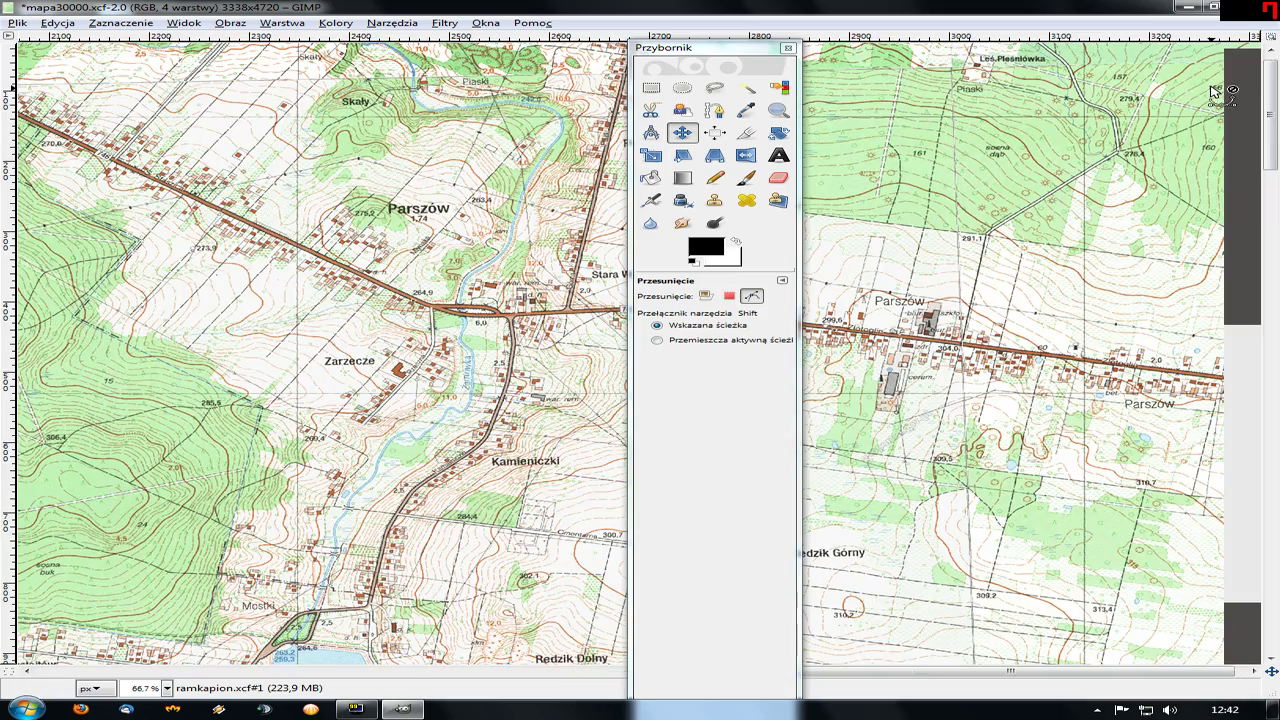
scroll(1212, 90, "up", 4, "ctrl")
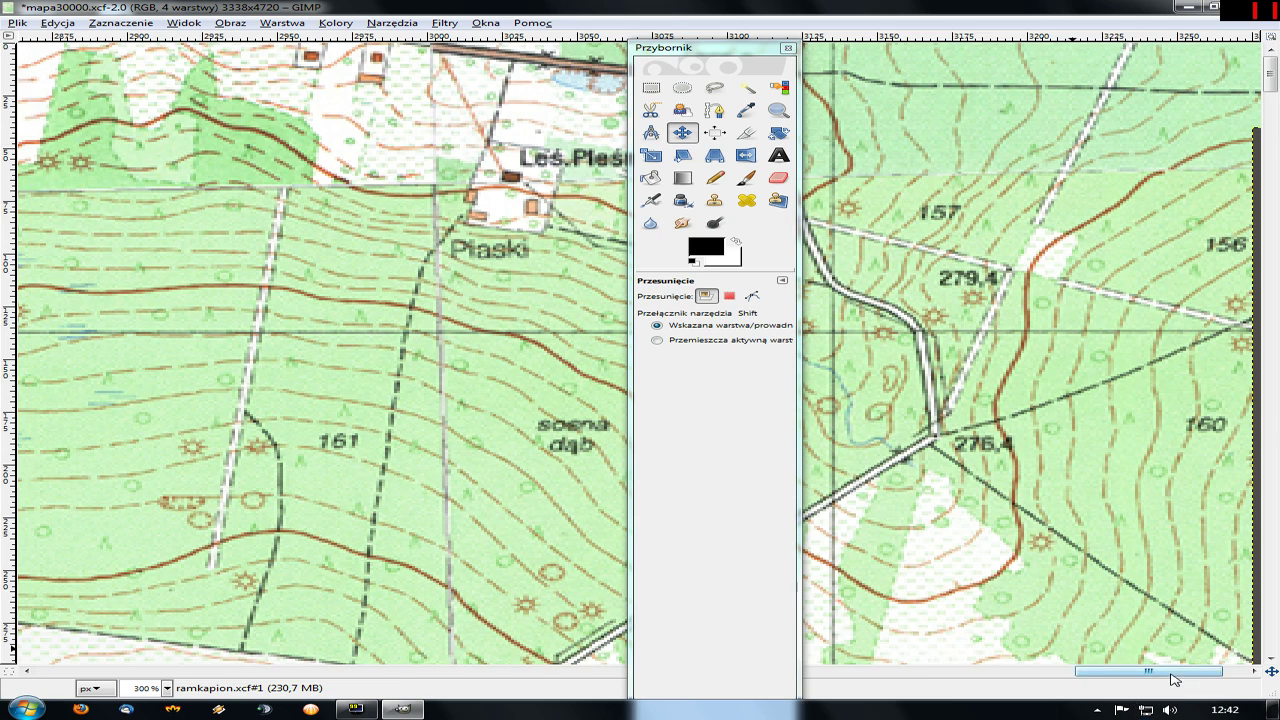
left_click_drag(1174, 680, 1258, 557)
left_click_drag(1174, 167, 1184, 228)
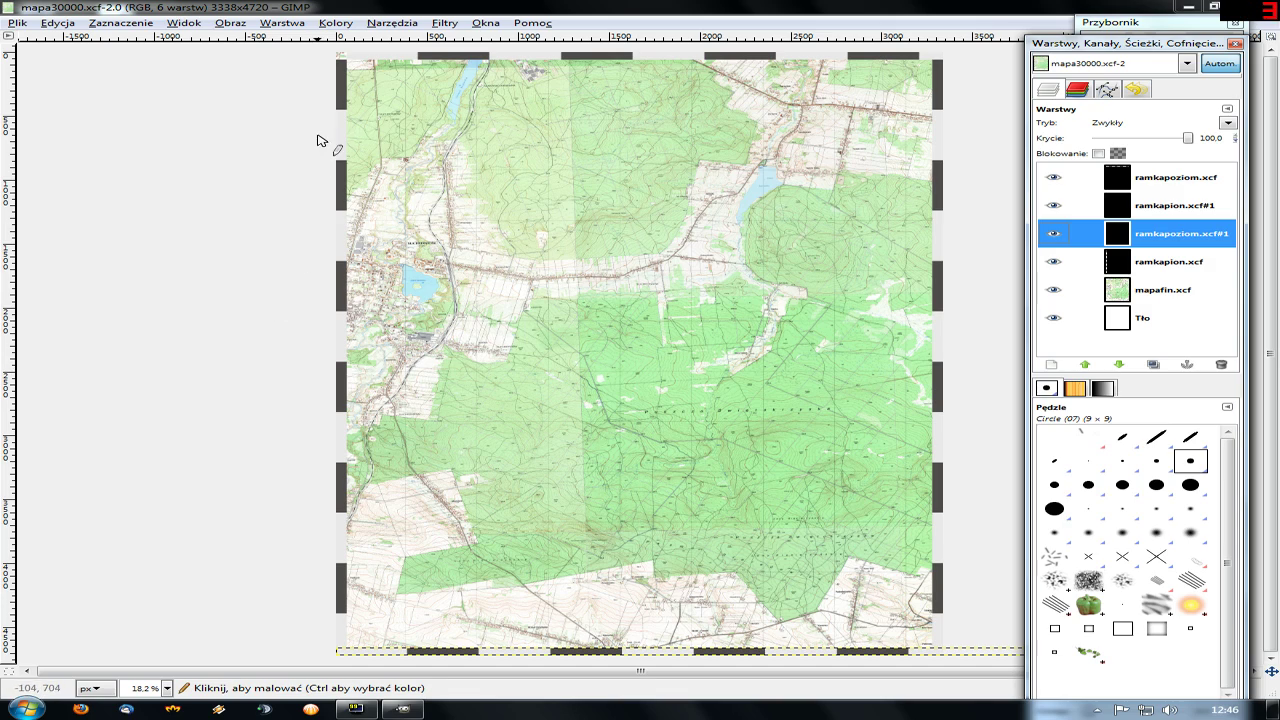
- Zoom into the top-left corner and make the mapafin.xcf map layer active
key("plus")
key("plus")
key("plus")
scroll(333, 68, "up", 3)
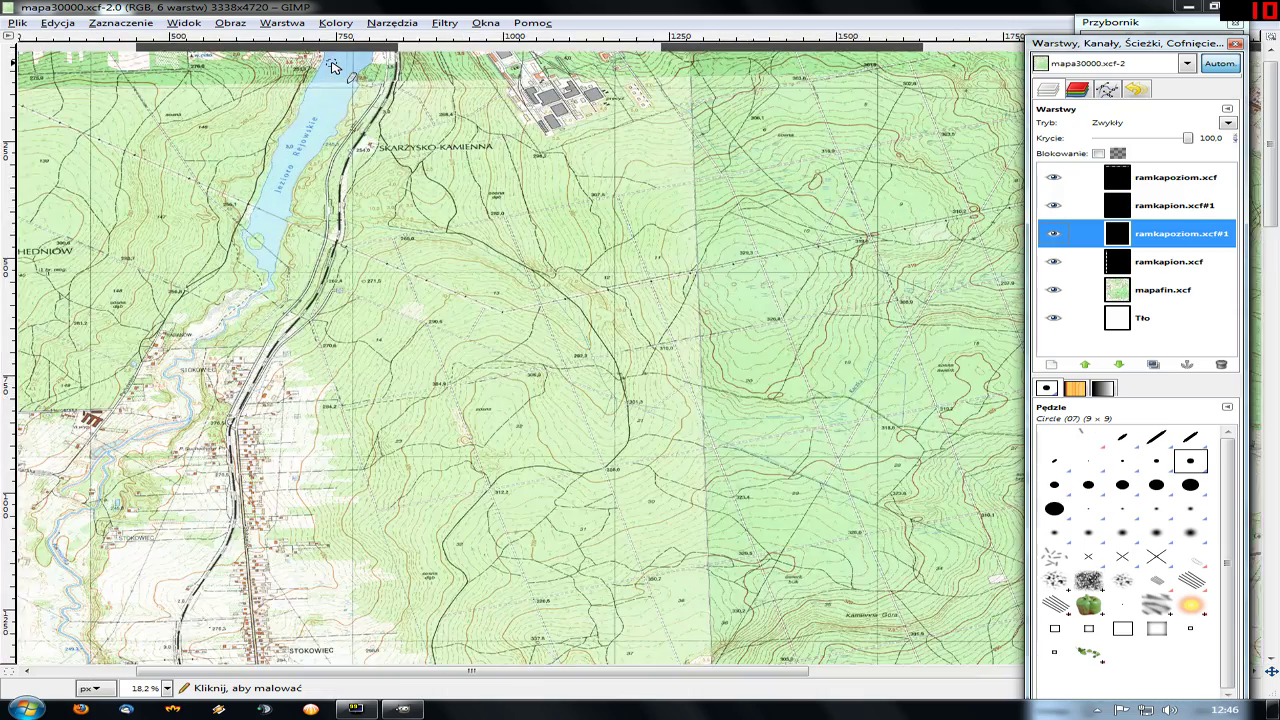
scroll(333, 68, "up", 4)
scroll(336, 78, "up", 1)
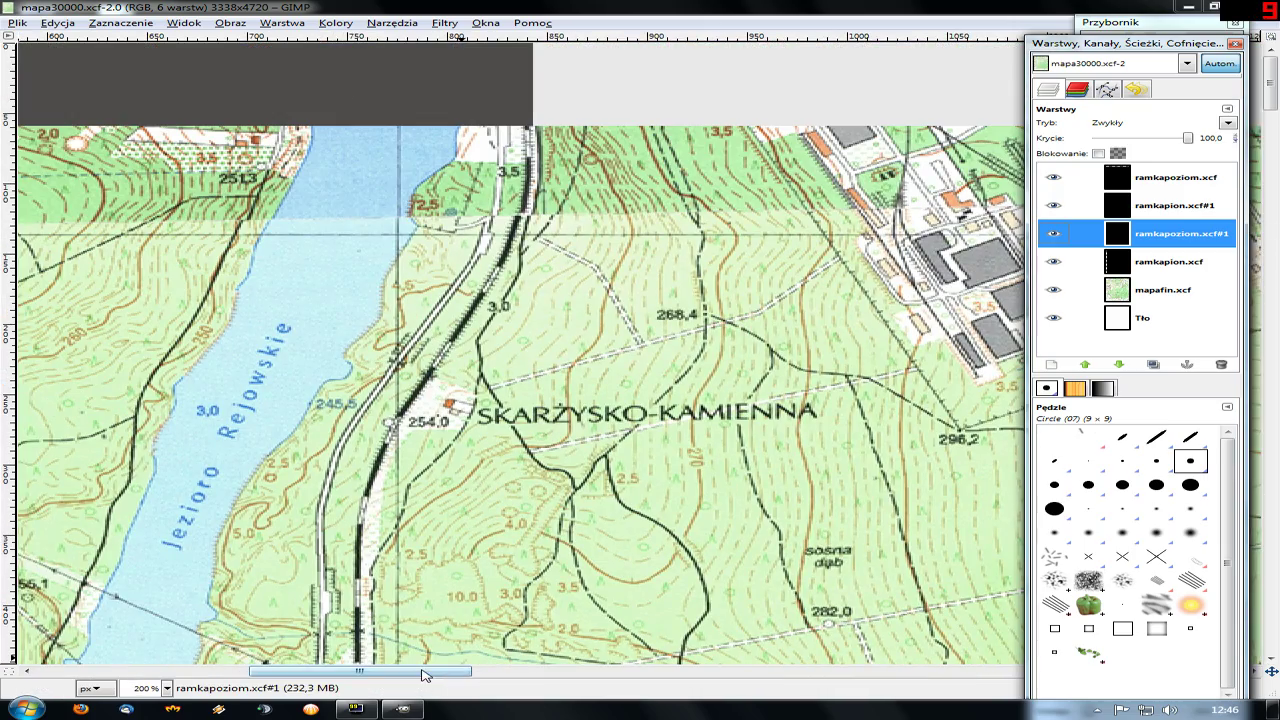
left_click_drag(360, 670, 147, 670)
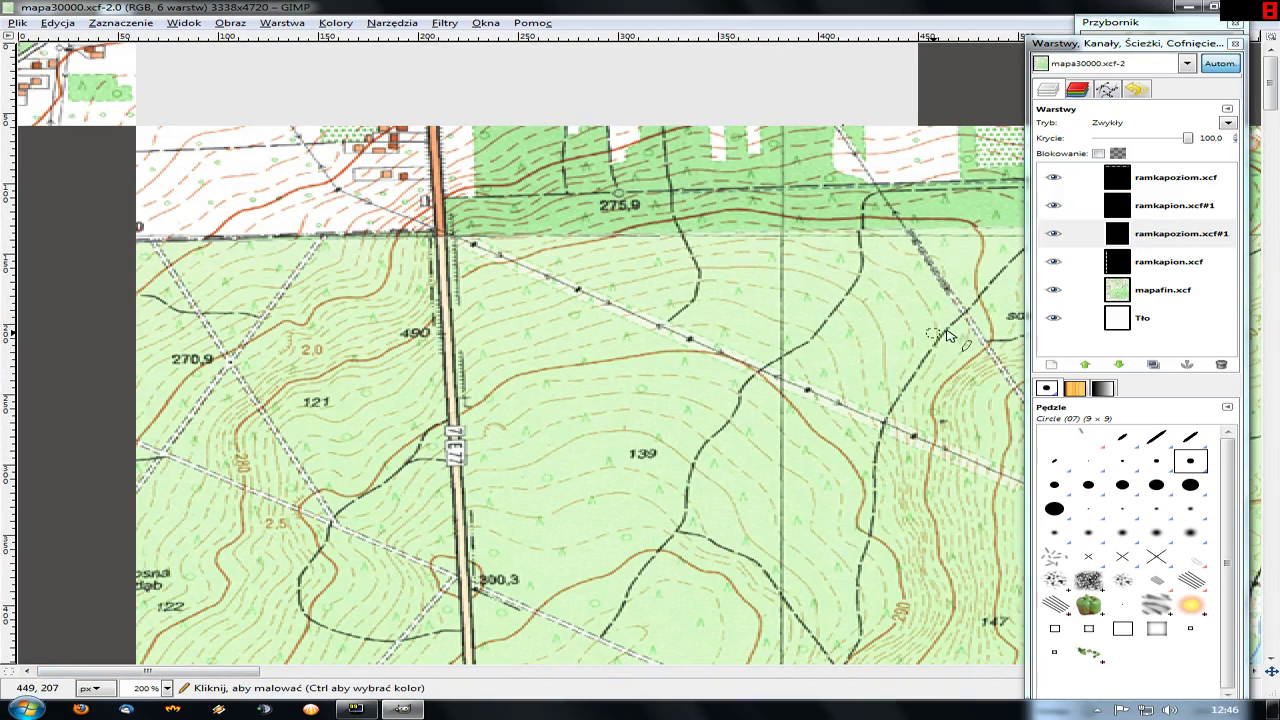
left_click(1199, 206)
left_click(1178, 233)
left_click(1169, 262)
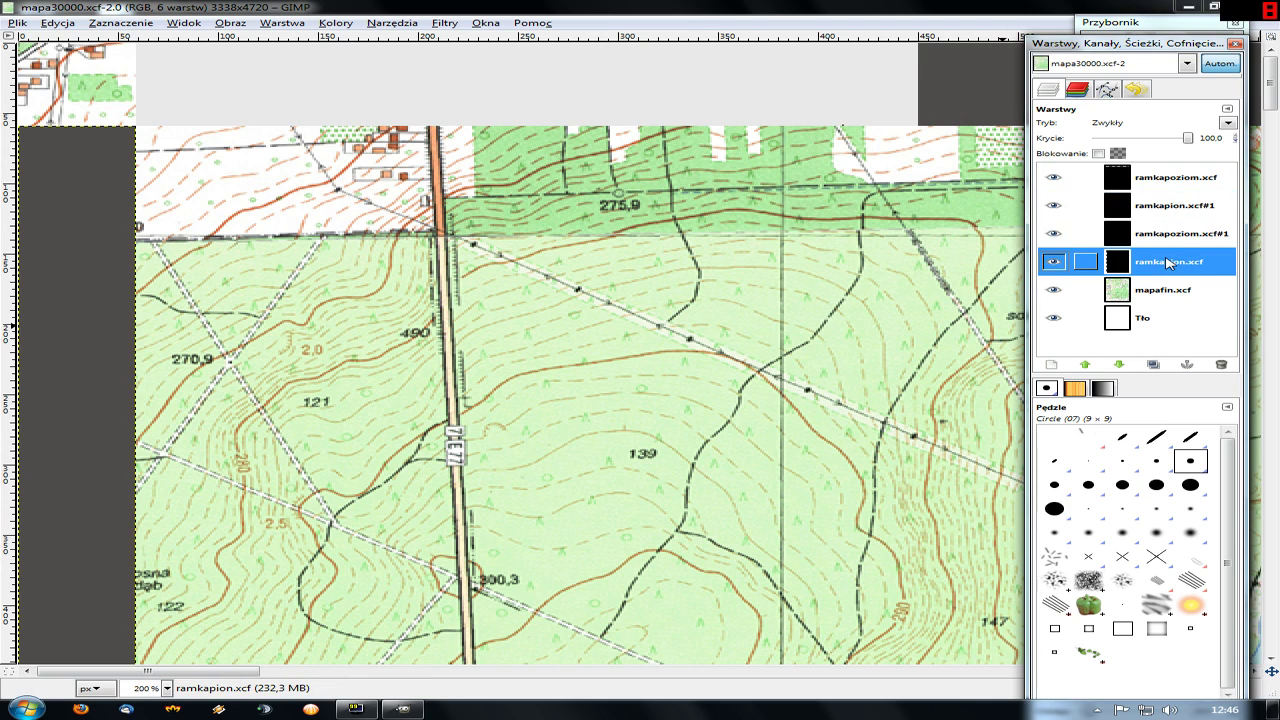
left_click(1169, 290)
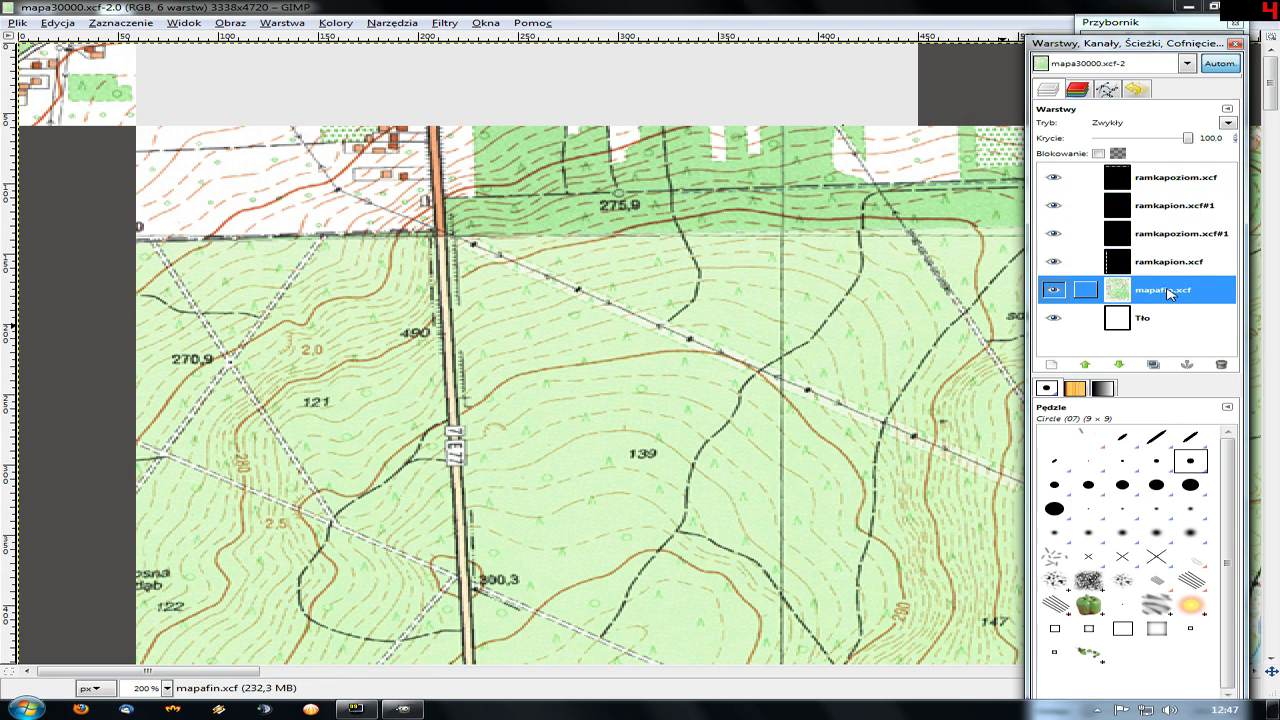
- With the Pencil in black, paint the top-left corner square solid black
left_click(1150, 24)
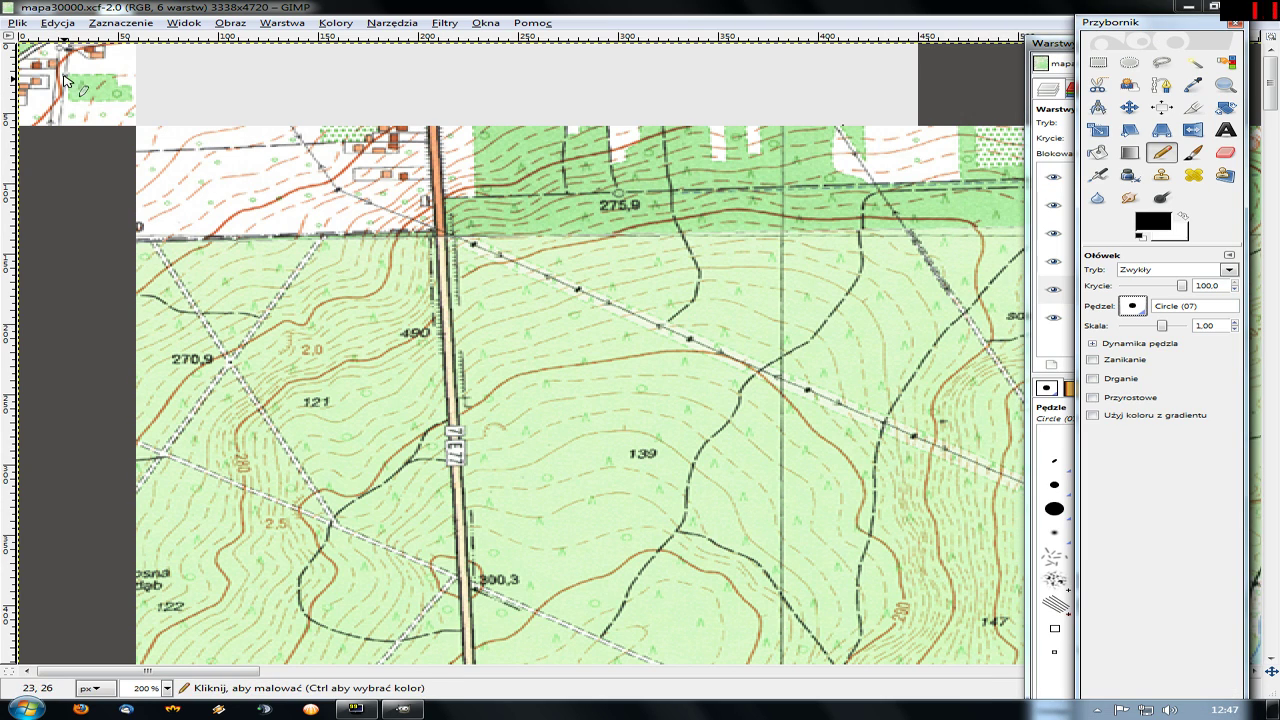
scroll(60, 90, "up", 1, "ctrl")
scroll(58, 95, "up", 2, "ctrl")
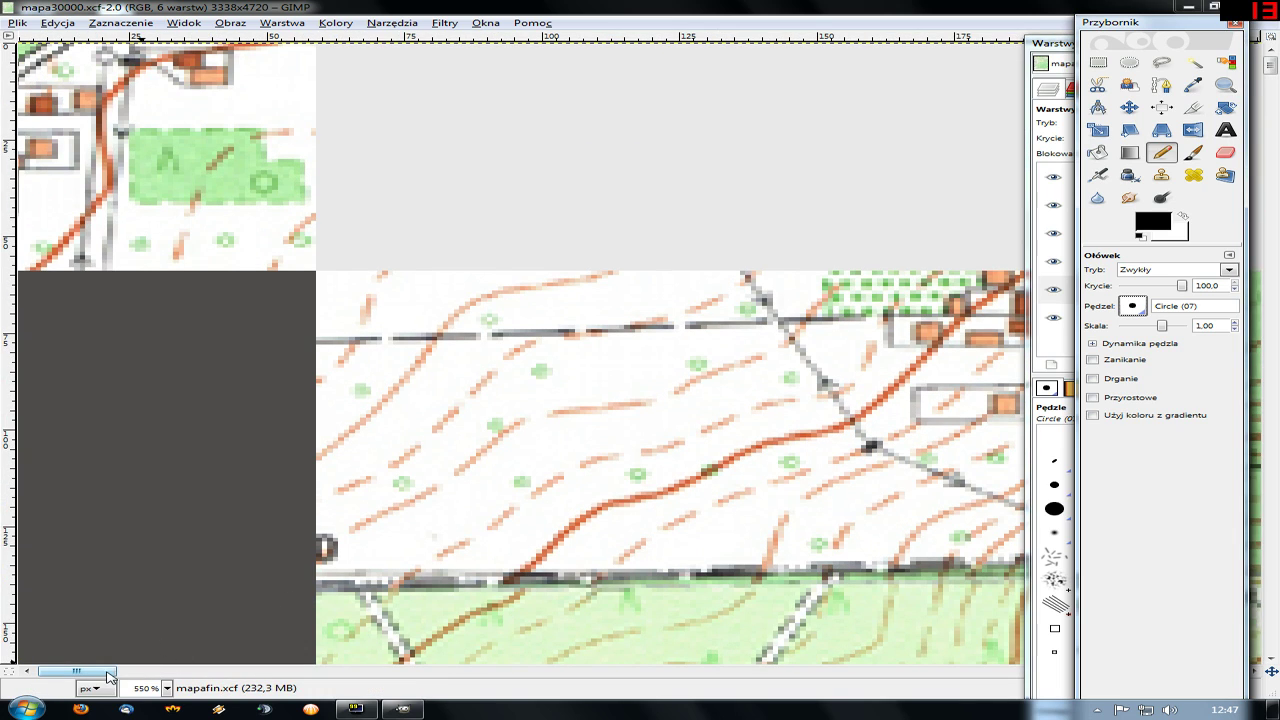
left_click_drag(82, 673, 80, 675)
left_click(1152, 221)
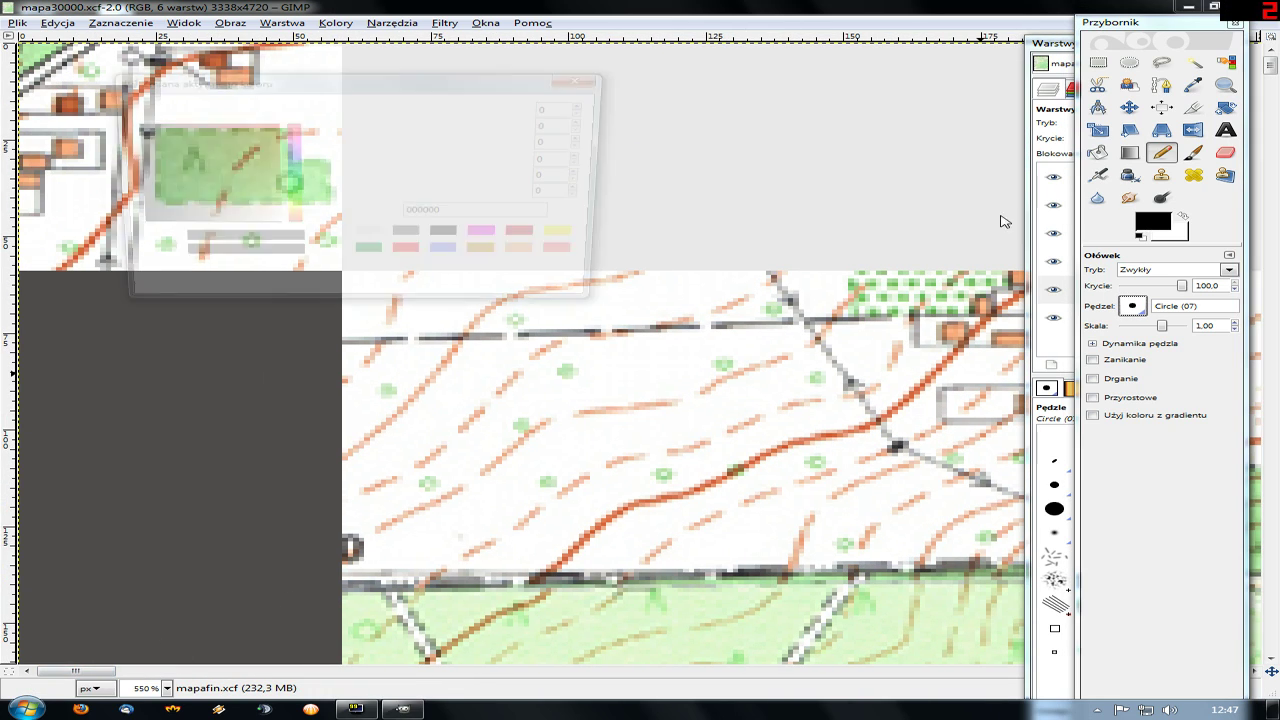
left_click(463, 289)
mouse_move(200, 160)
left_mouse_down()
mouse_move(230, 130)
mouse_move(277, 218)
mouse_move(325, 250)
mouse_move(223, 148)
mouse_move(16, 110)
mouse_move(40, 250)
mouse_move(30, 255)
mouse_move(323, 260)
left_mouse_up()
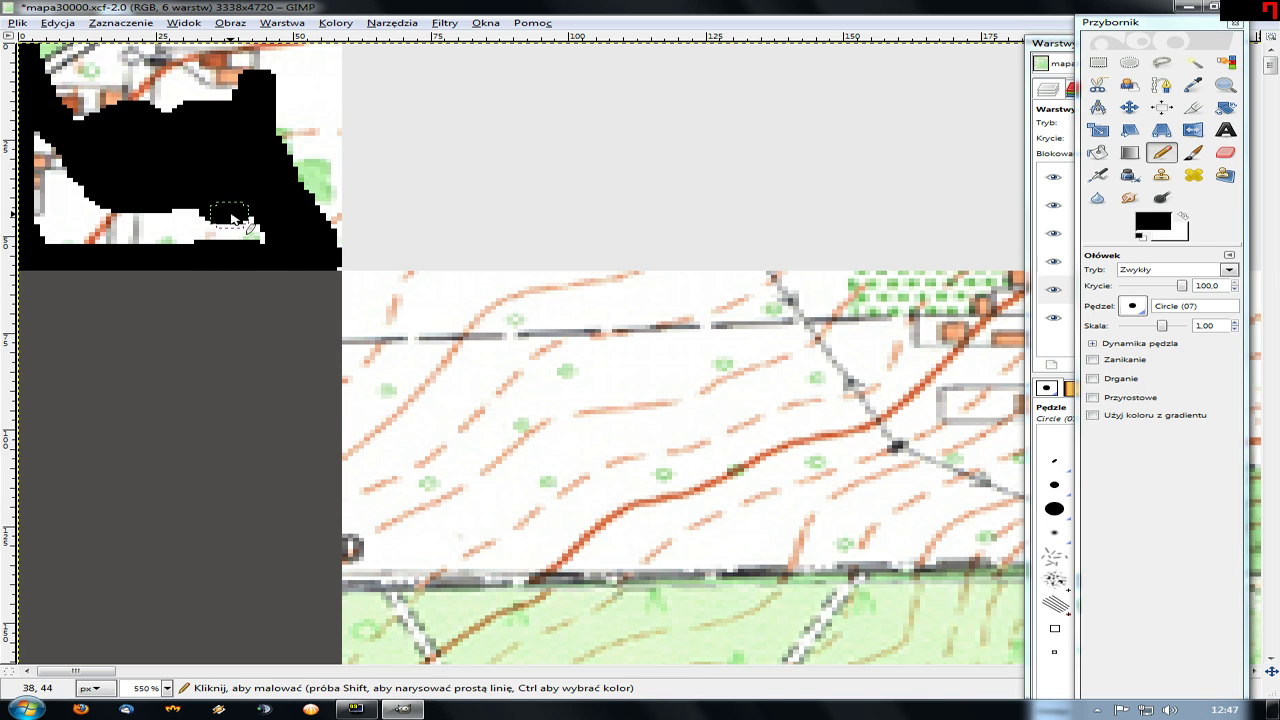
mouse_move(150, 150)
left_mouse_down()
mouse_move(40, 135)
mouse_move(47, 236)
mouse_move(275, 240)
mouse_move(62, 220)
left_mouse_up()
mouse_move(32, 56)
left_mouse_down()
mouse_move(75, 95)
mouse_move(180, 108)
mouse_move(257, 104)
mouse_move(285, 45)
mouse_move(328, 117)
mouse_move(309, 213)
left_mouse_up()
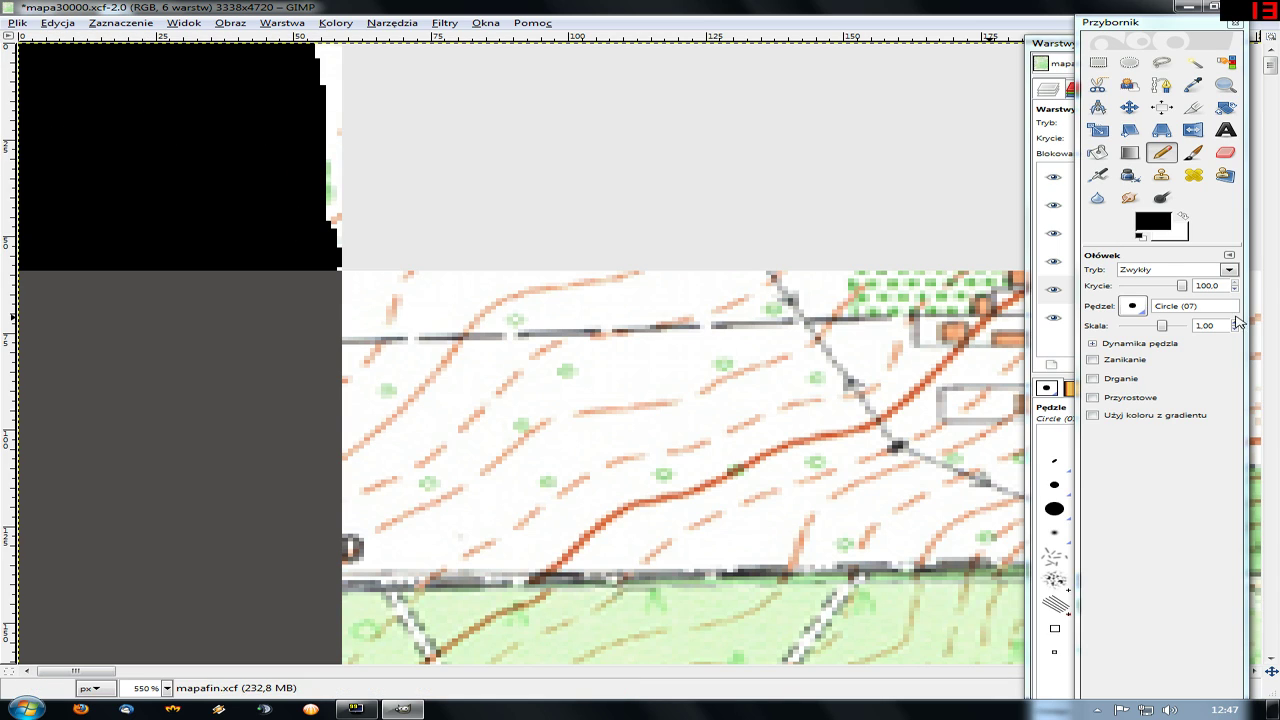
- Using the Circle (03) brush, blacken the remaining white pixels along the corner edges
left_click(1133, 305)
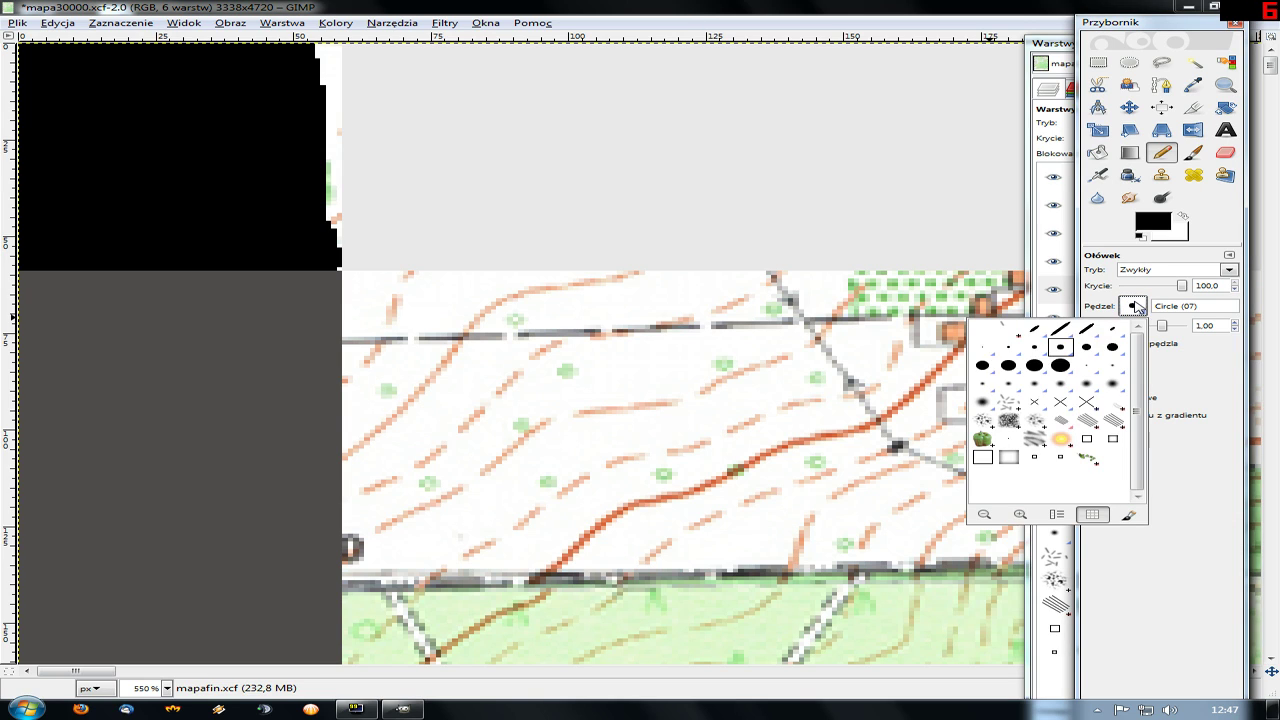
left_click(1008, 346)
scroll(314, 209, "up", 4, "ctrl")
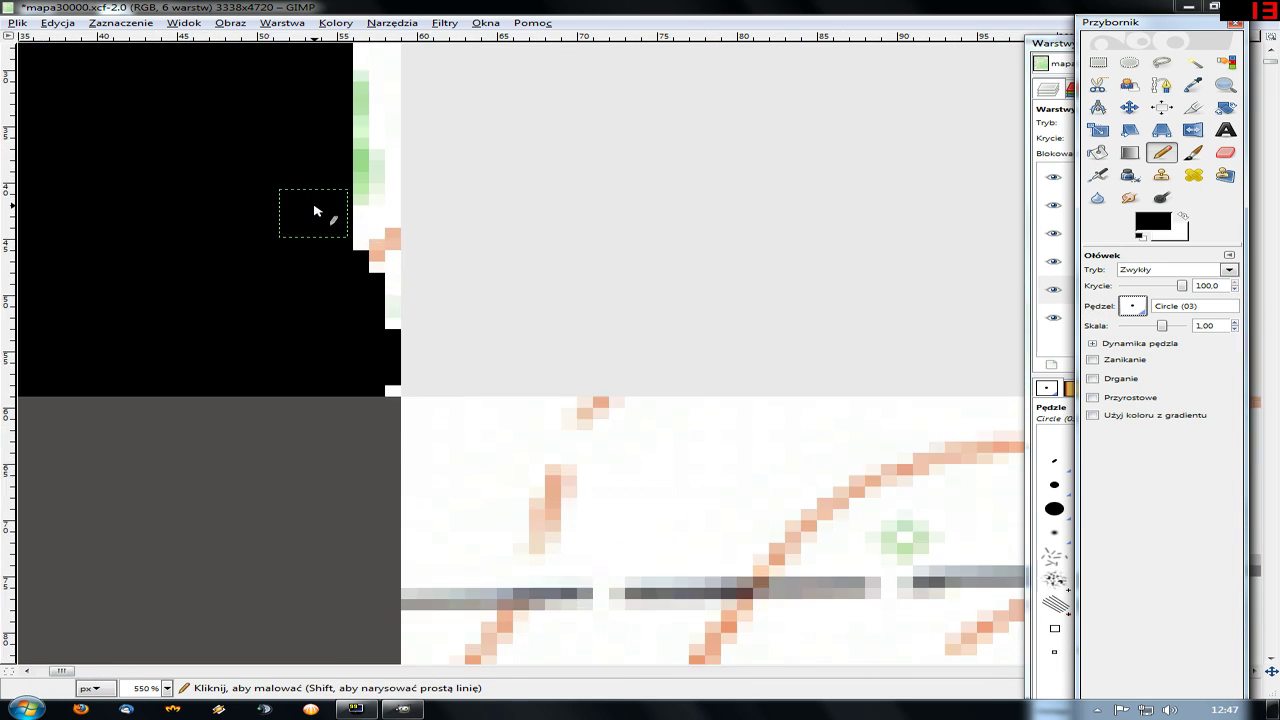
left_click(412, 455)
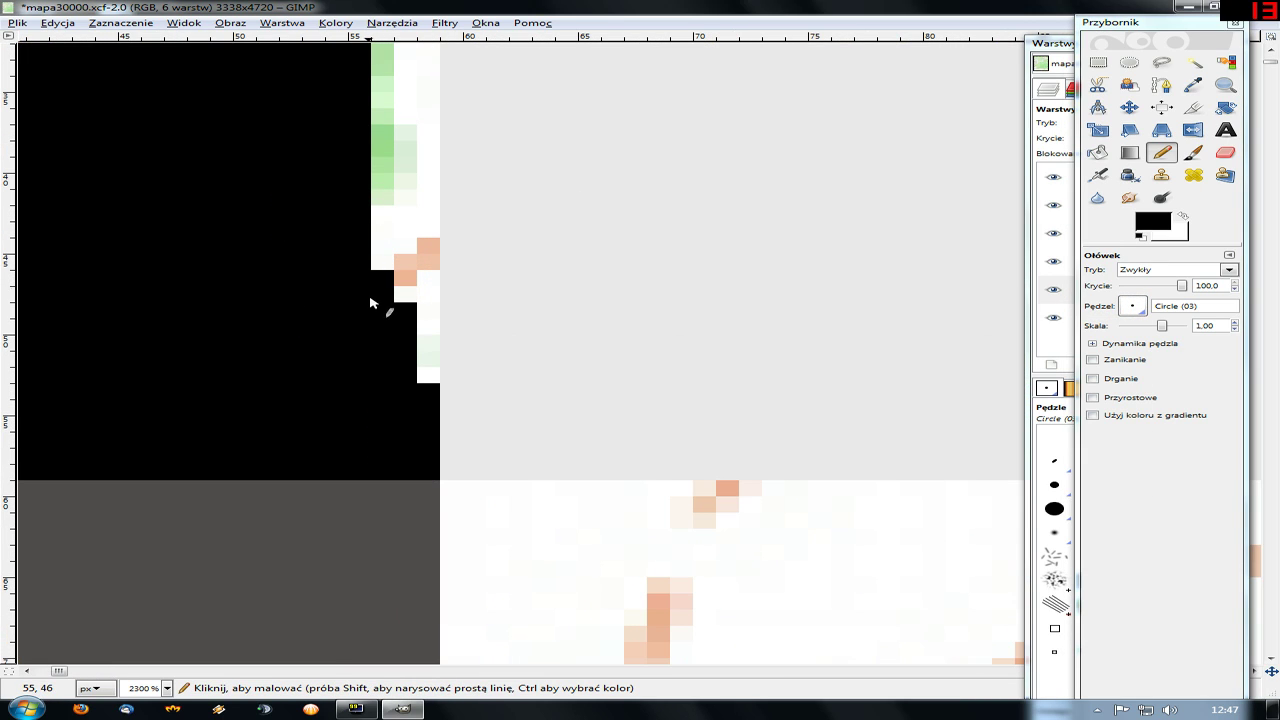
left_click_drag(405, 372, 409, 157)
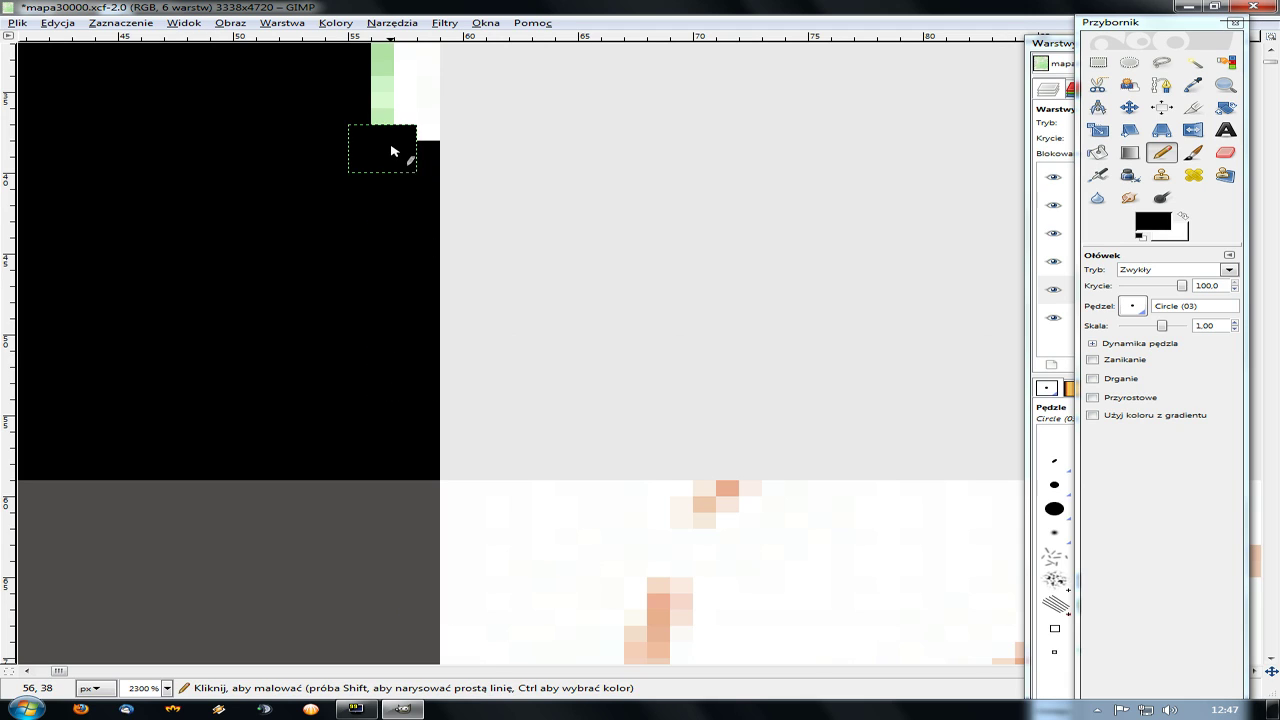
scroll(390, 150, "up", 5)
scroll(365, 204, "up", 1)
mouse_move(400, 100)
left_mouse_down()
mouse_move(380, 550)
mouse_move(402, 636)
mouse_move(405, 469)
mouse_move(315, 306)
left_mouse_up()
mouse_move(341, 225)
left_mouse_down()
mouse_move(334, 77)
mouse_move(394, 54)
mouse_move(343, 257)
left_mouse_up()
scroll(335, 366, "down", 1, "ctrl")
- Zoom out over the whole framed map and select the ramkapion.xcf strip layer
scroll(335, 363, "down", 2, "ctrl")
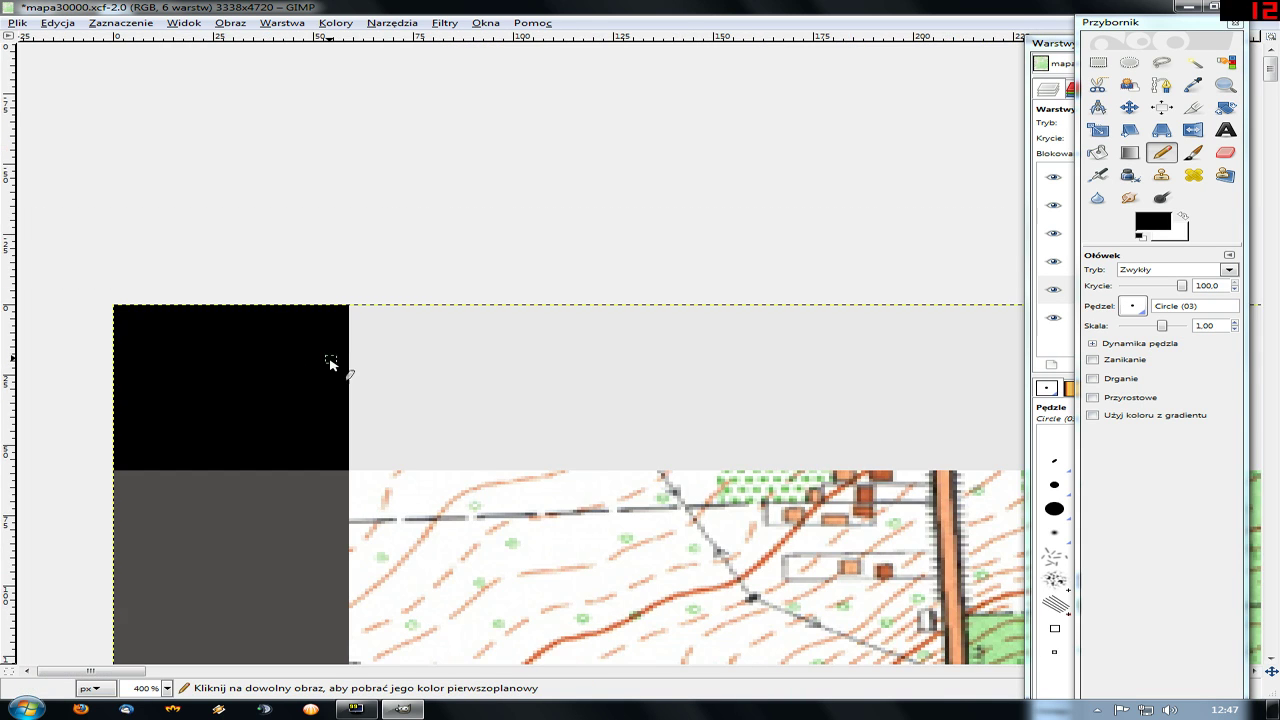
scroll(335, 363, "down", 2, "ctrl")
scroll(405, 398, "down", 1, "ctrl")
scroll(405, 398, "down", 1, "ctrl")
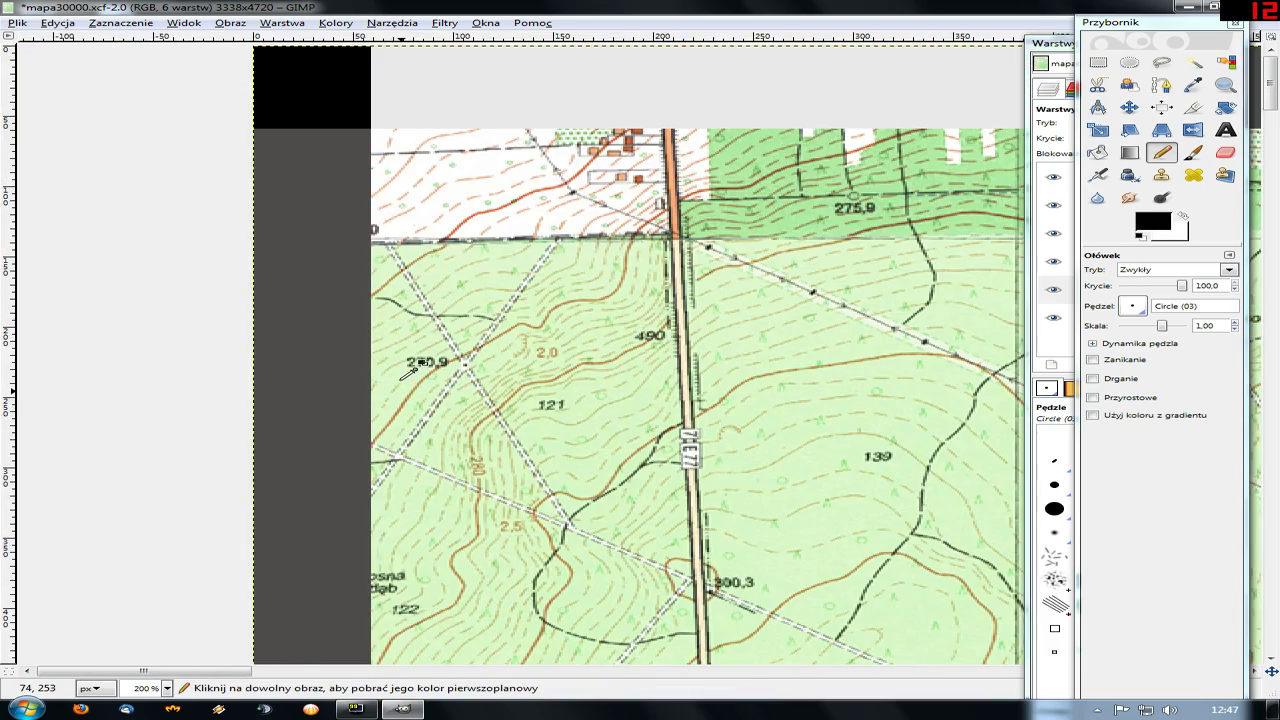
scroll(408, 372, "down", 3, "ctrl")
scroll(410, 400, "down", 5)
scroll(410, 410, "down", 5)
scroll(420, 428, "down", 5)
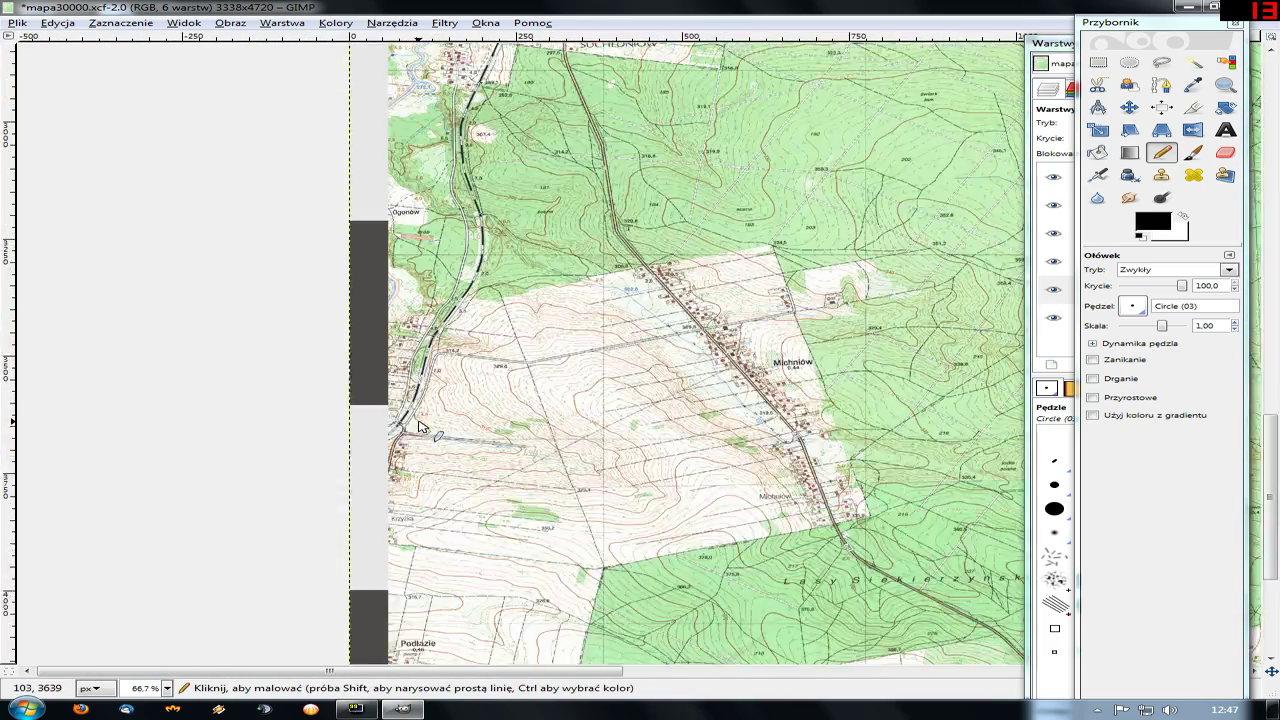
scroll(420, 428, "down", 5)
scroll(393, 611, "up", 1, "ctrl")
scroll(386, 634, "up", 4, "ctrl")
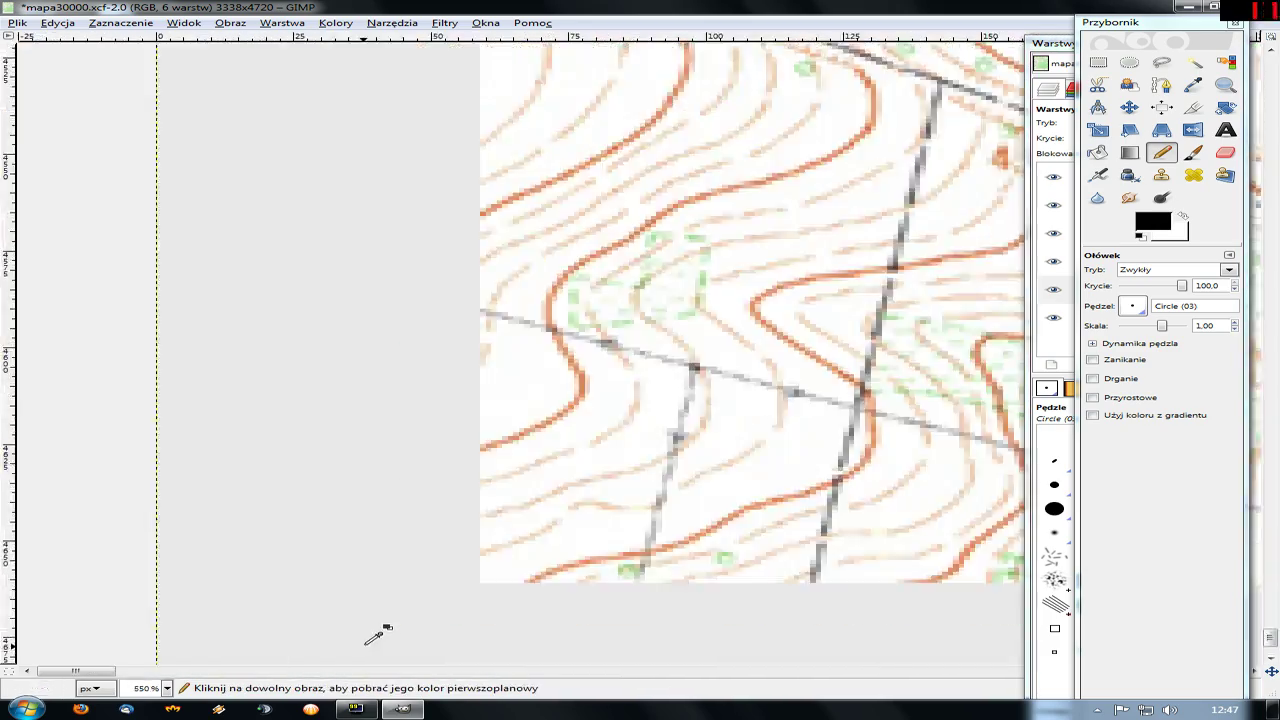
scroll(374, 631, "up", 1, "ctrl")
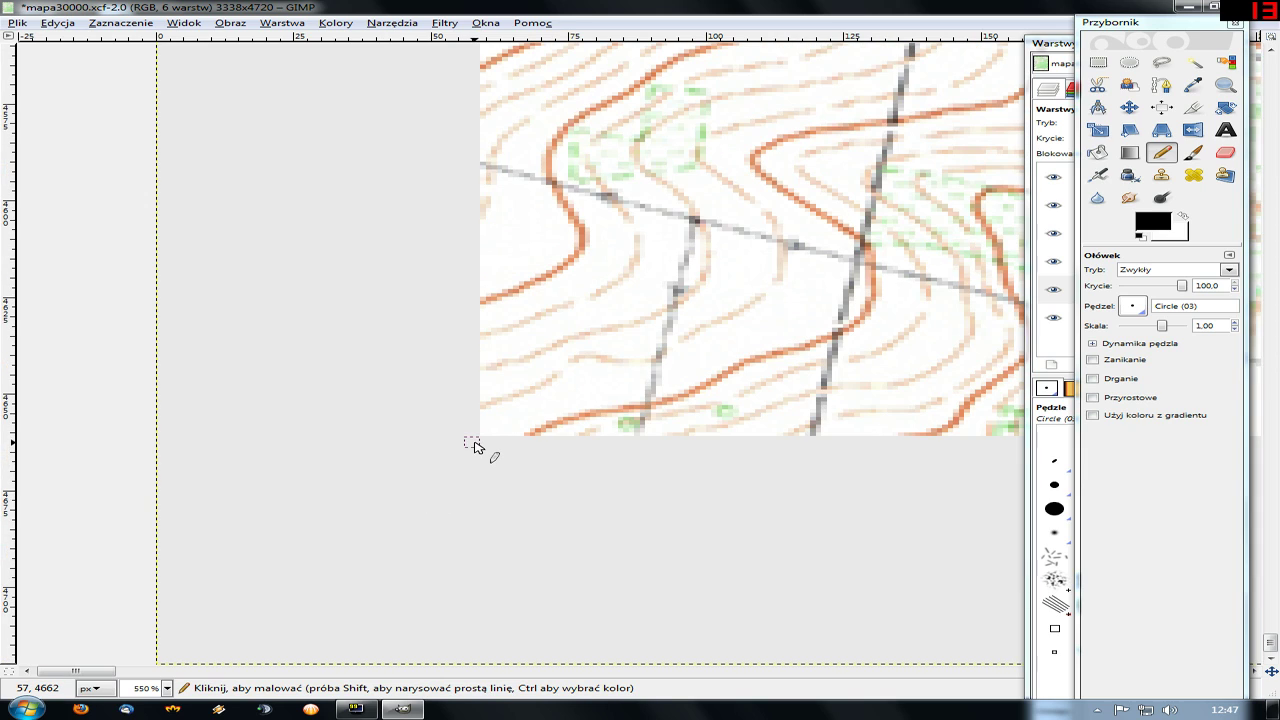
left_click(1068, 68)
left_click(1168, 262)
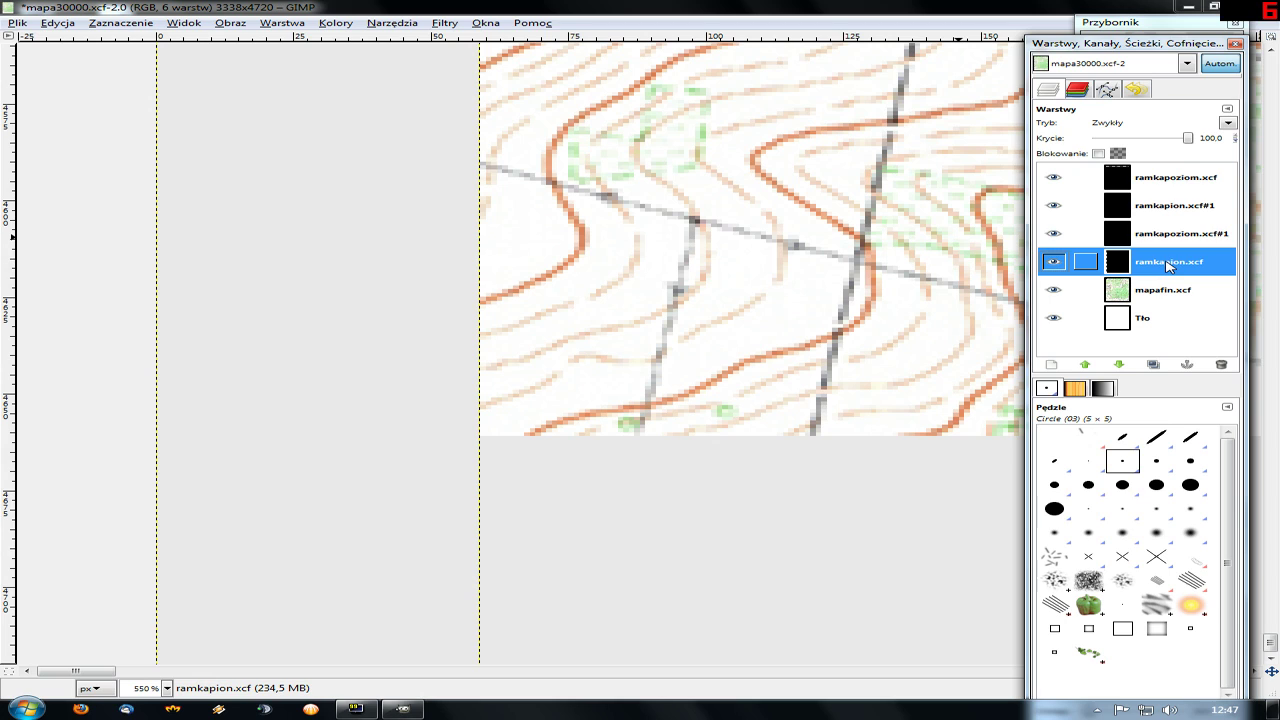
- On the ramkapoziom.xcf#1 layer, test black pencil strokes and undo the stray vertical line
left_click(1128, 16)
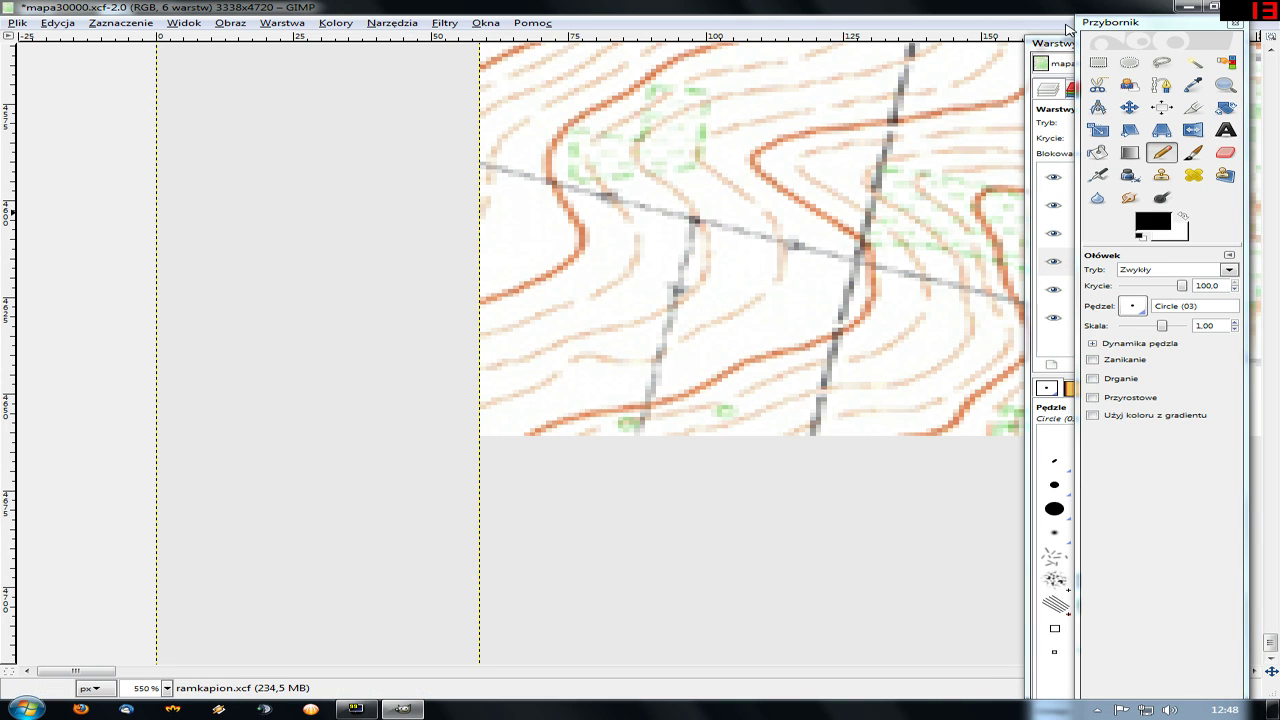
left_click(1060, 54)
left_click(1177, 238)
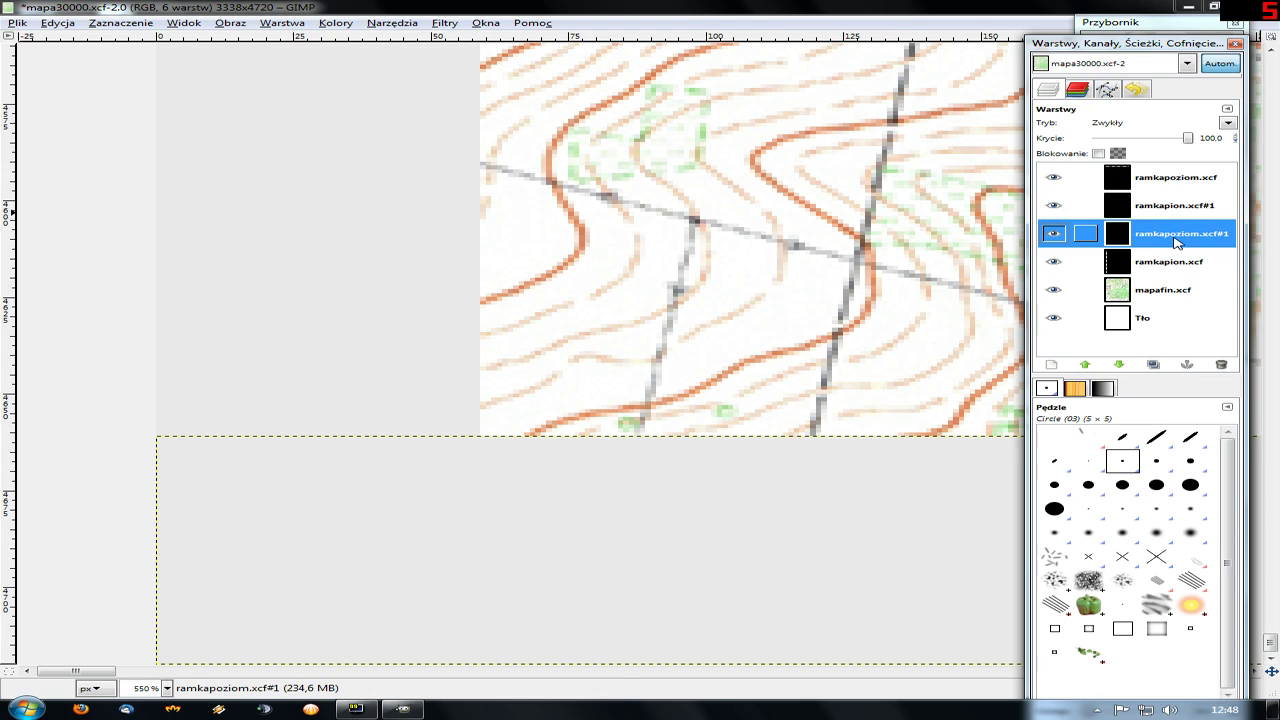
mouse_move(425, 467)
left_mouse_down()
mouse_move(294, 486)
mouse_move(371, 577)
mouse_move(415, 525)
mouse_move(428, 533)
left_mouse_up()
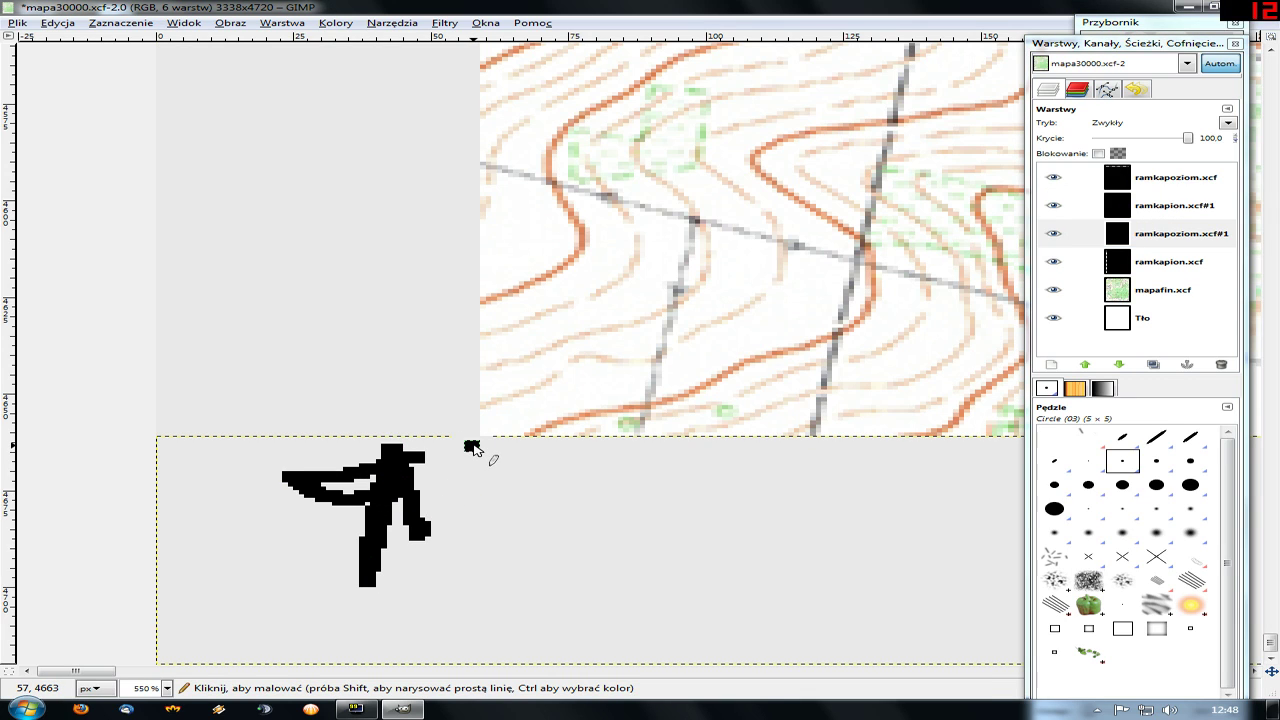
left_click_drag(476, 444, 480, 548)
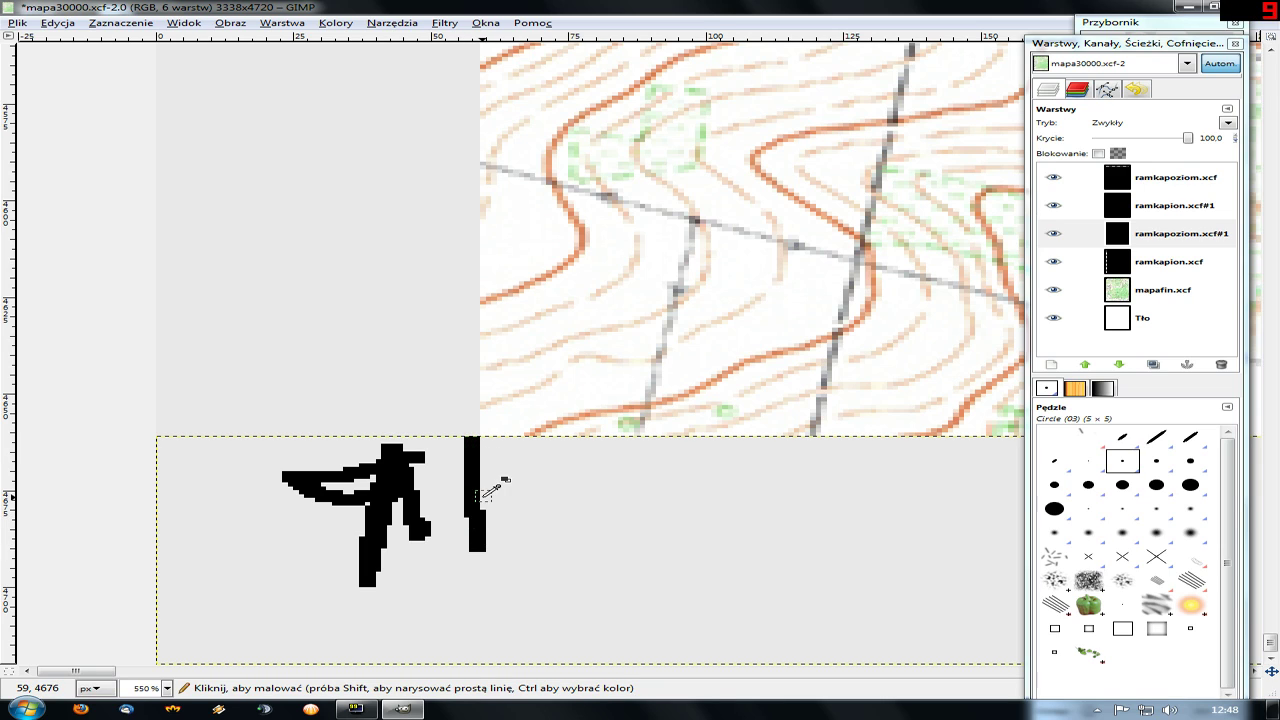
key("ctrl+z")
left_click_drag(472, 462, 455, 662)
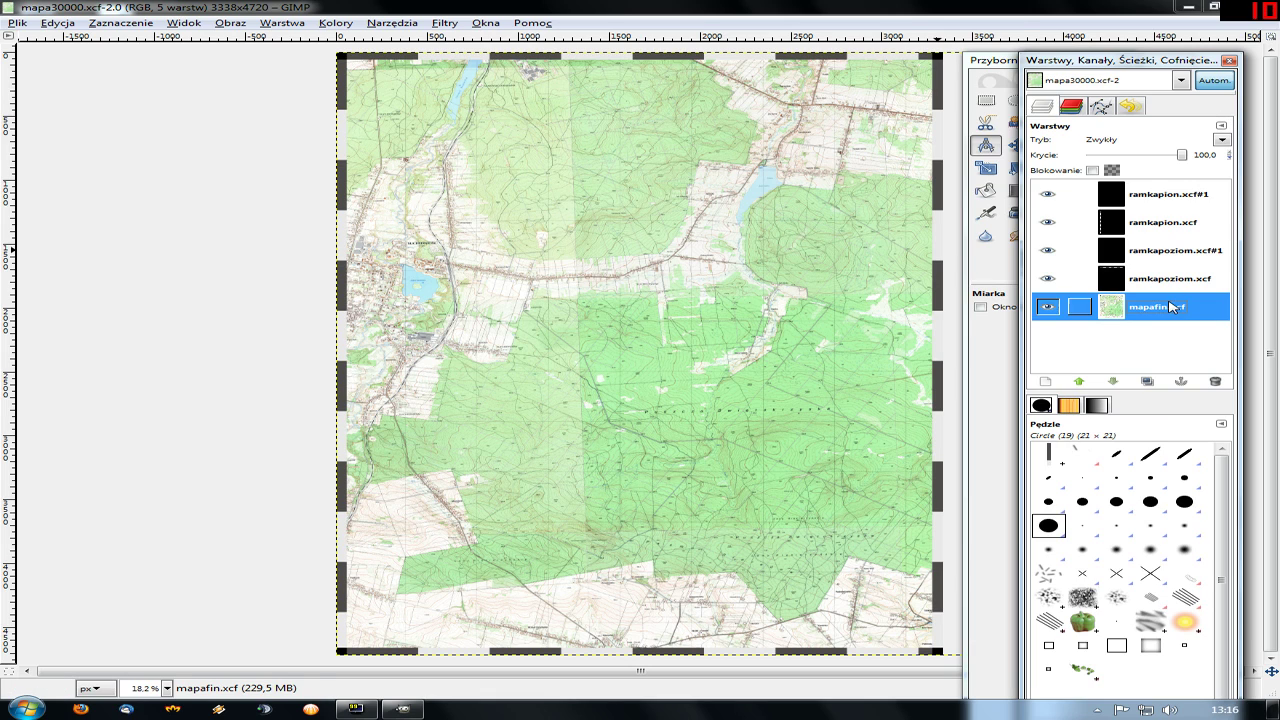
- Reselect the mapafin.xcf map layer and switch to the Measure tool
left_click(1140, 278)
left_click(1114, 304)
left_click(984, 145)
left_click(985, 146)
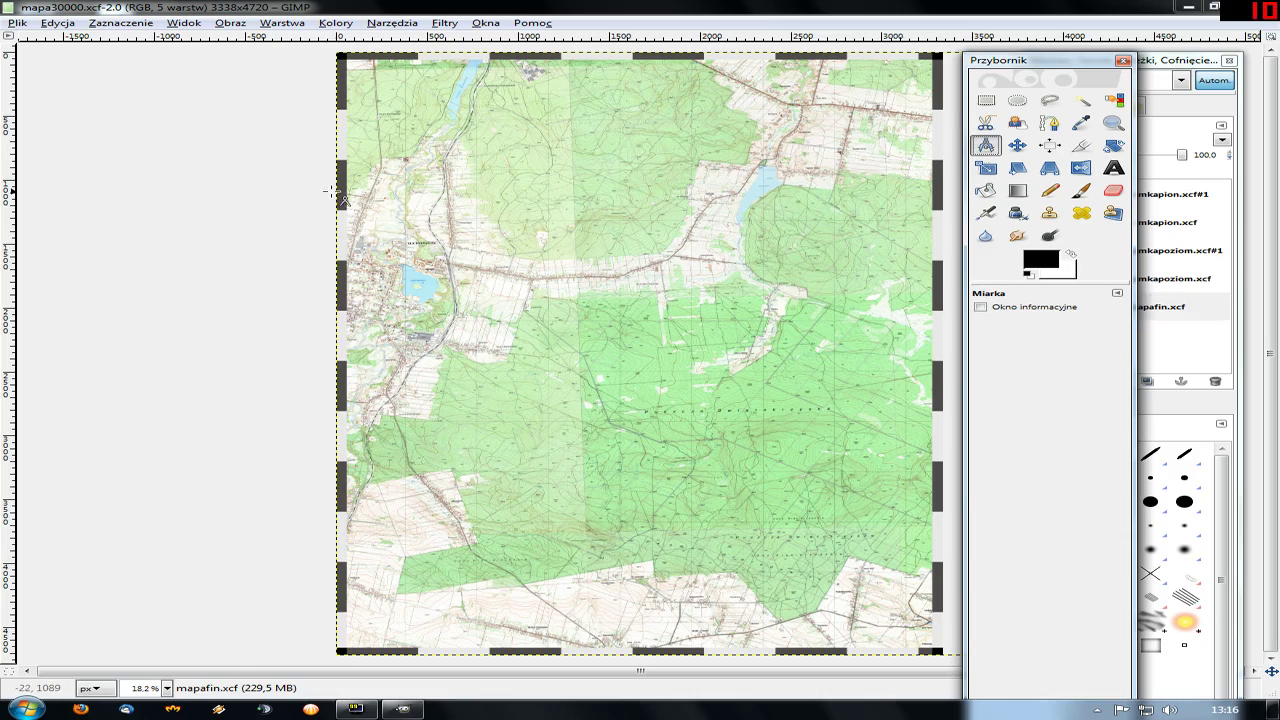
scroll(330, 190, "up", 1)
scroll(300, 200, "up", 2)
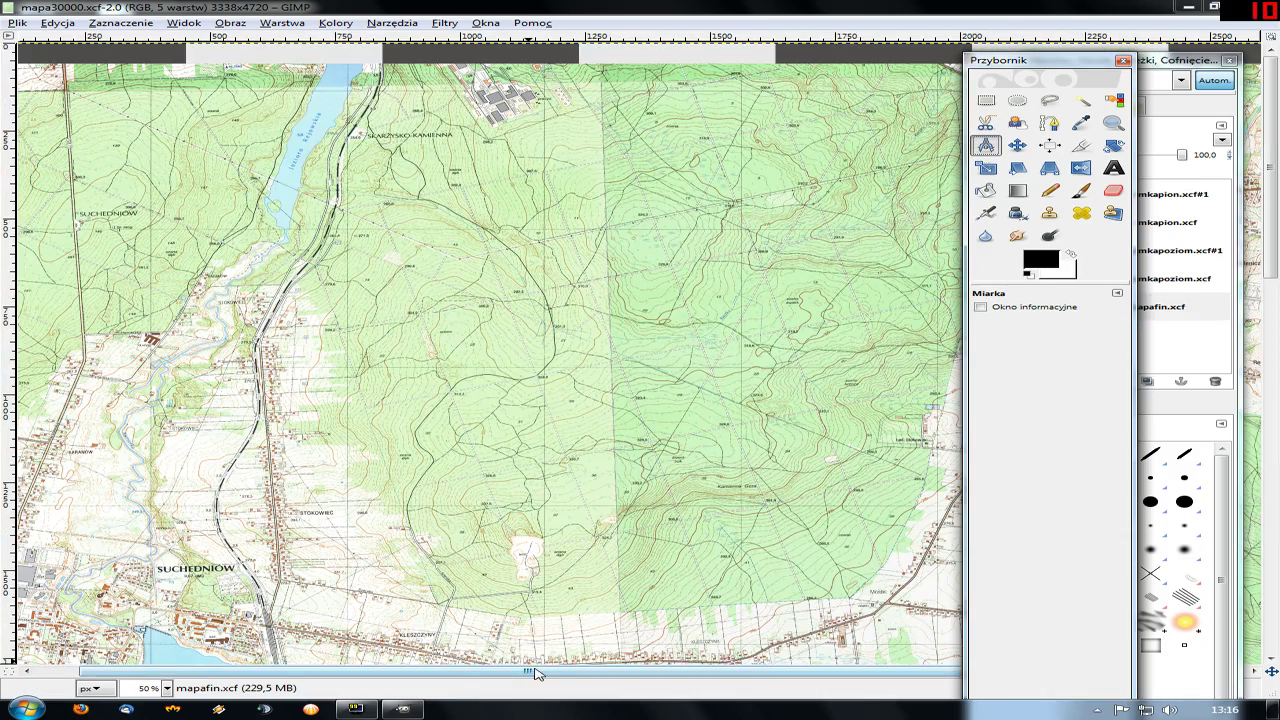
- Measure the top frame's first dark strip segment as 393 pixels long
left_click_drag(535, 673, 480, 673)
scroll(32, 145, "up", 2)
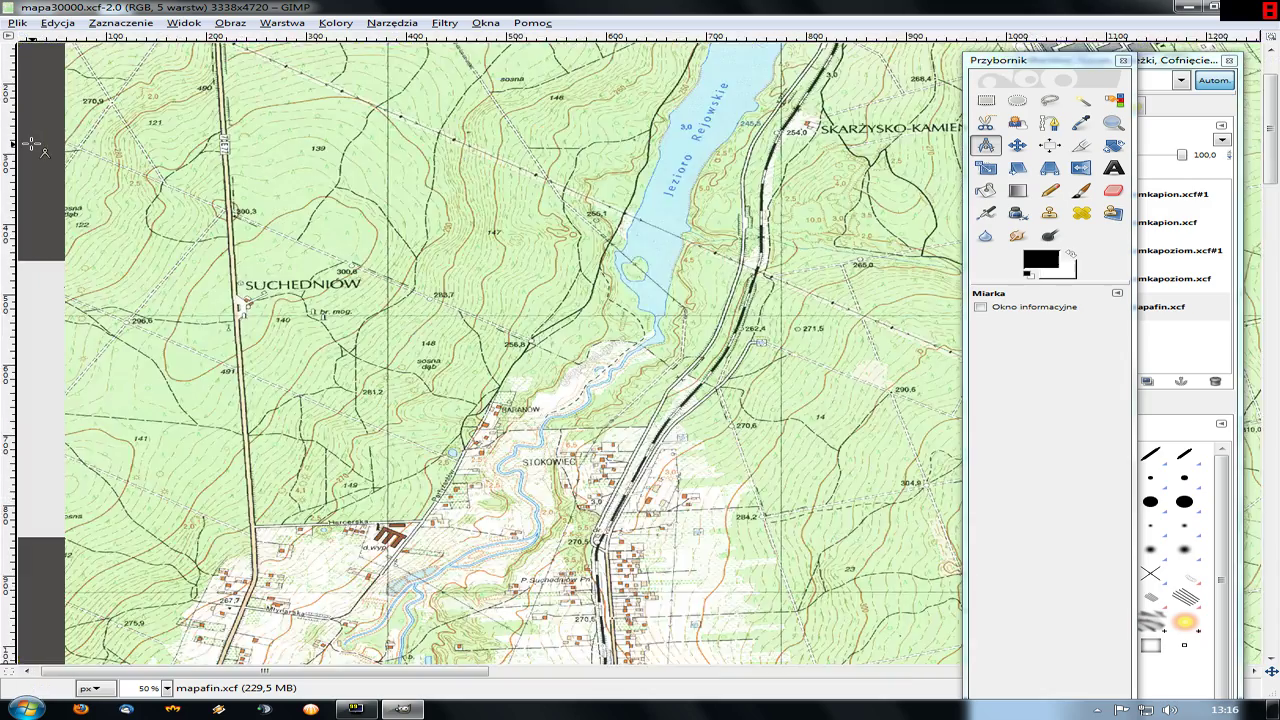
scroll(32, 145, "up", 2)
scroll(90, 72, "up", 3)
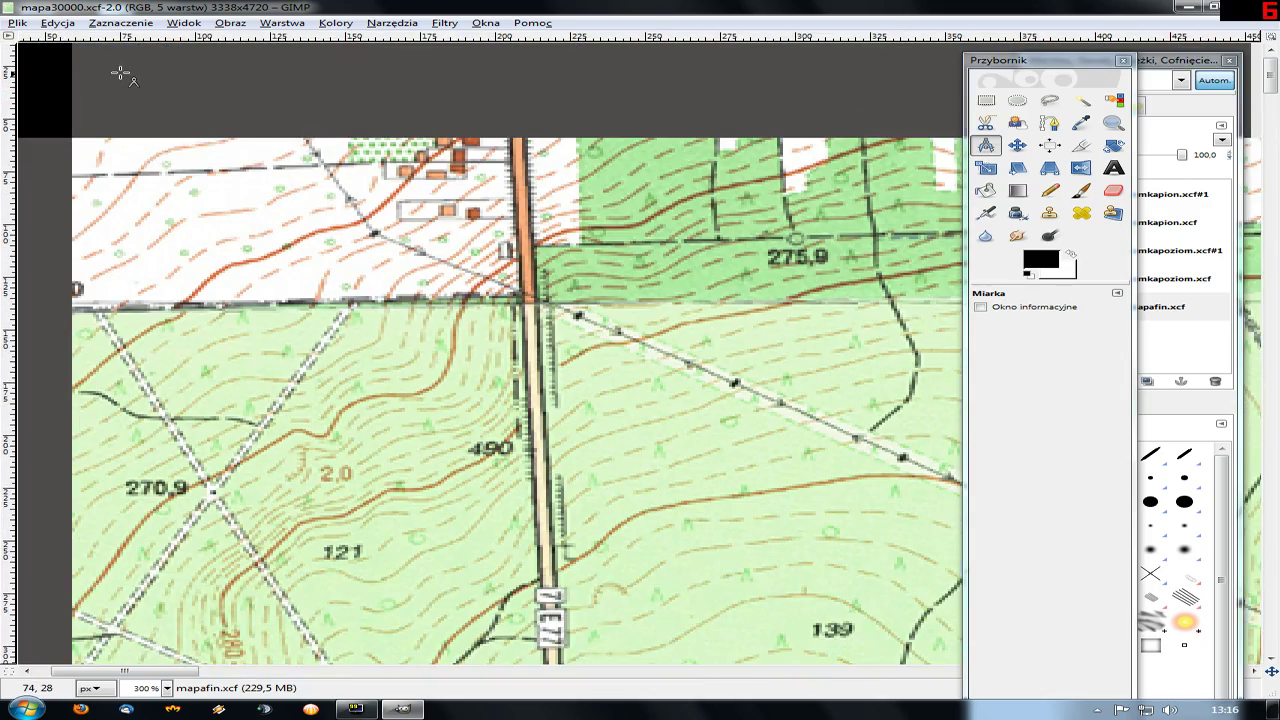
scroll(378, 378, "up", 1)
scroll(480, 530, "down", 1)
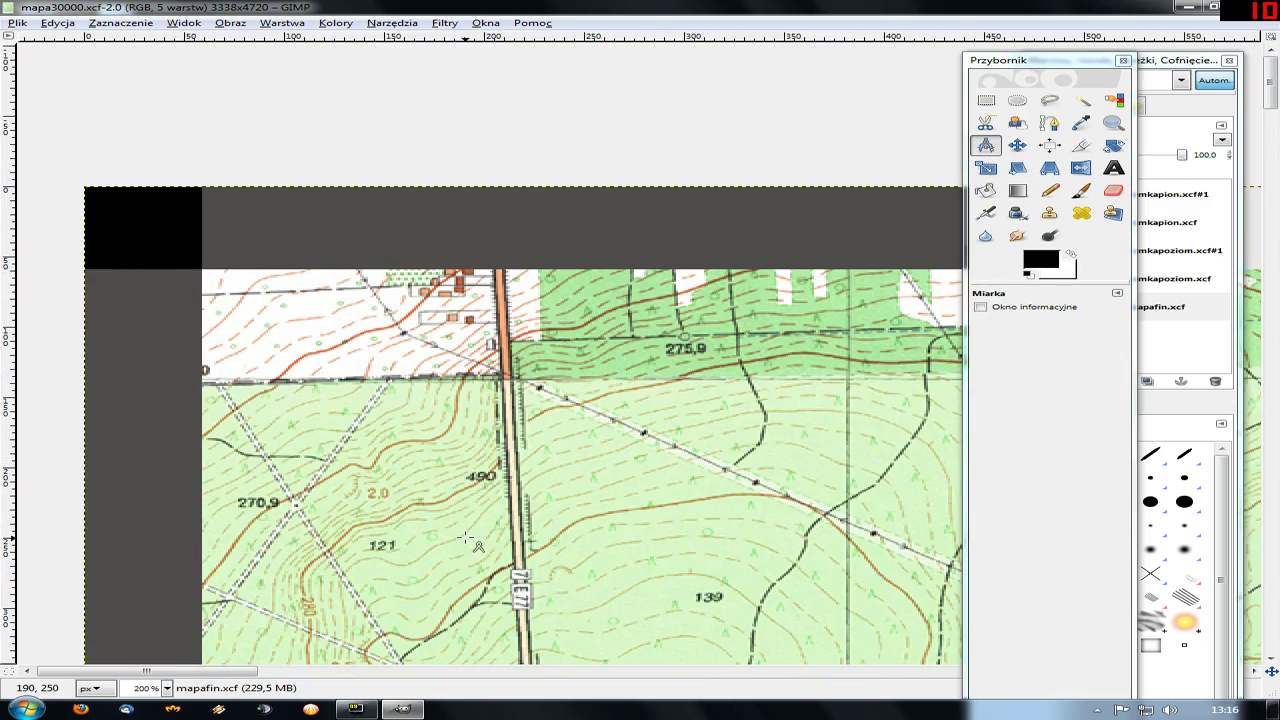
scroll(480, 545, "down", 1)
left_click_drag(266, 314, 856, 313)
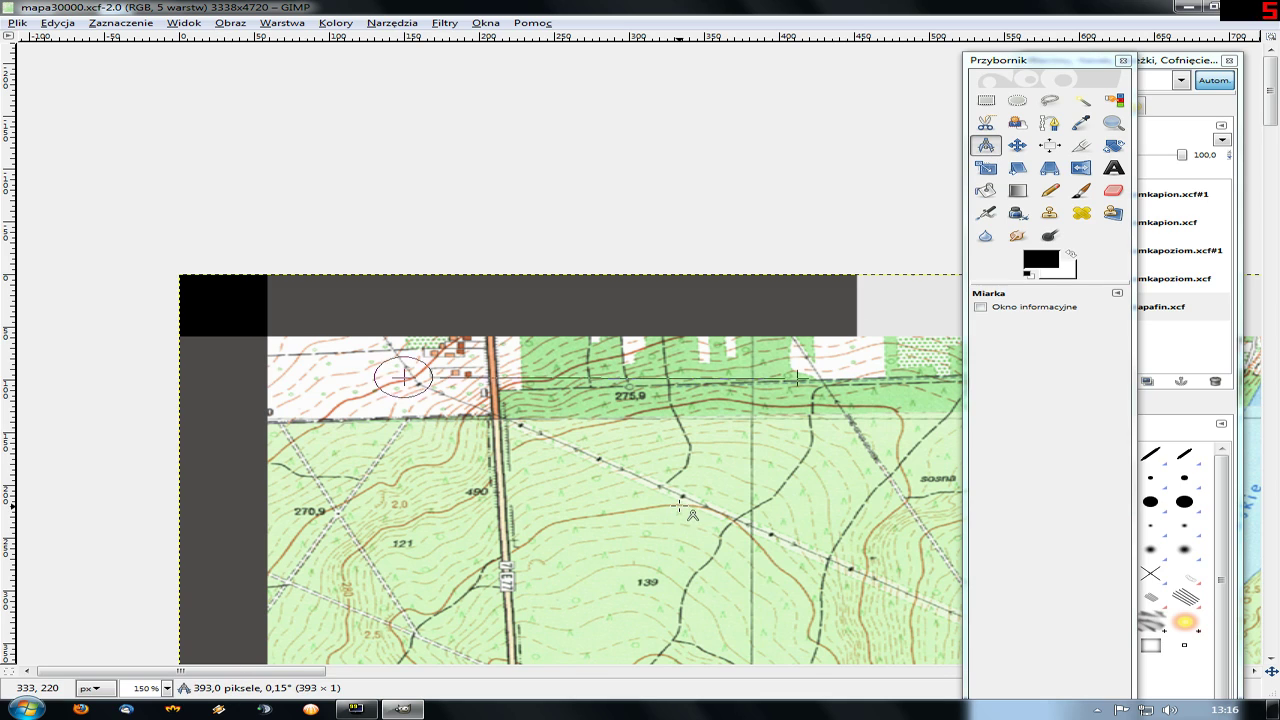
scroll(676, 394, "down", 2)
scroll(676, 394, "down", 1)
left_click_drag(622, 670, 751, 671)
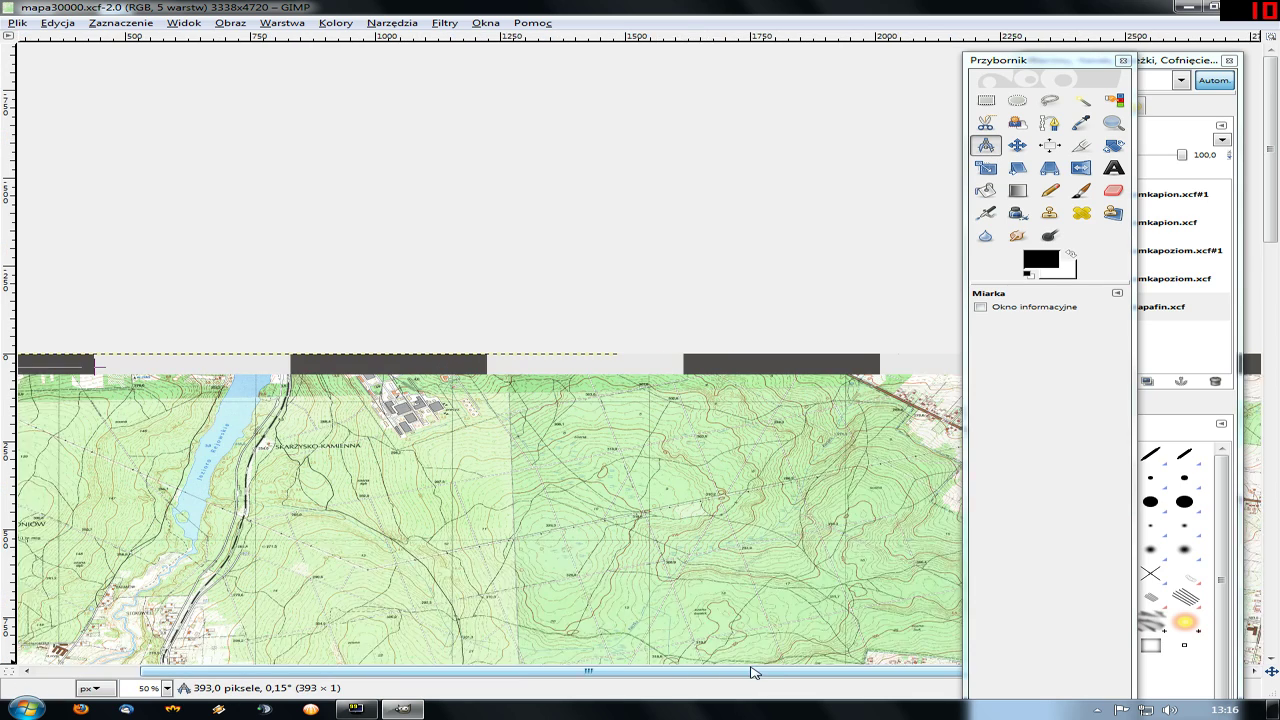
scroll(600, 500, "down", 1)
left_click(445, 23)
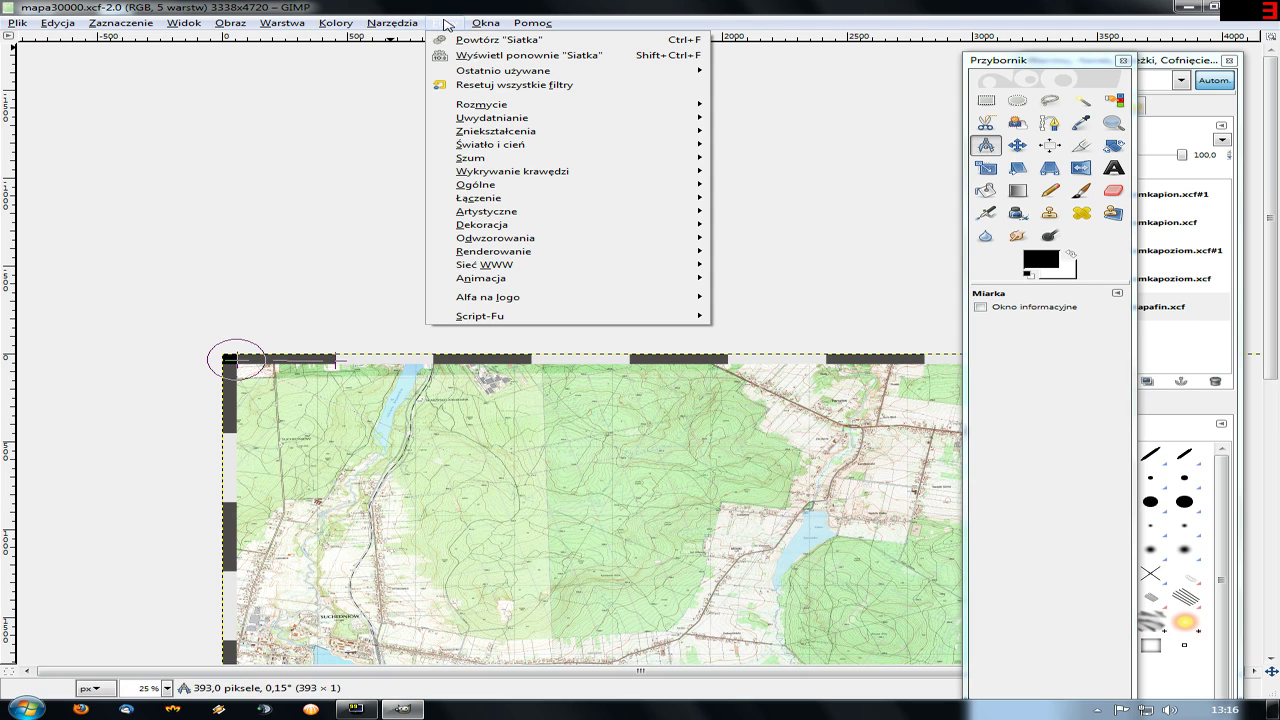
mouse_move(495, 251)
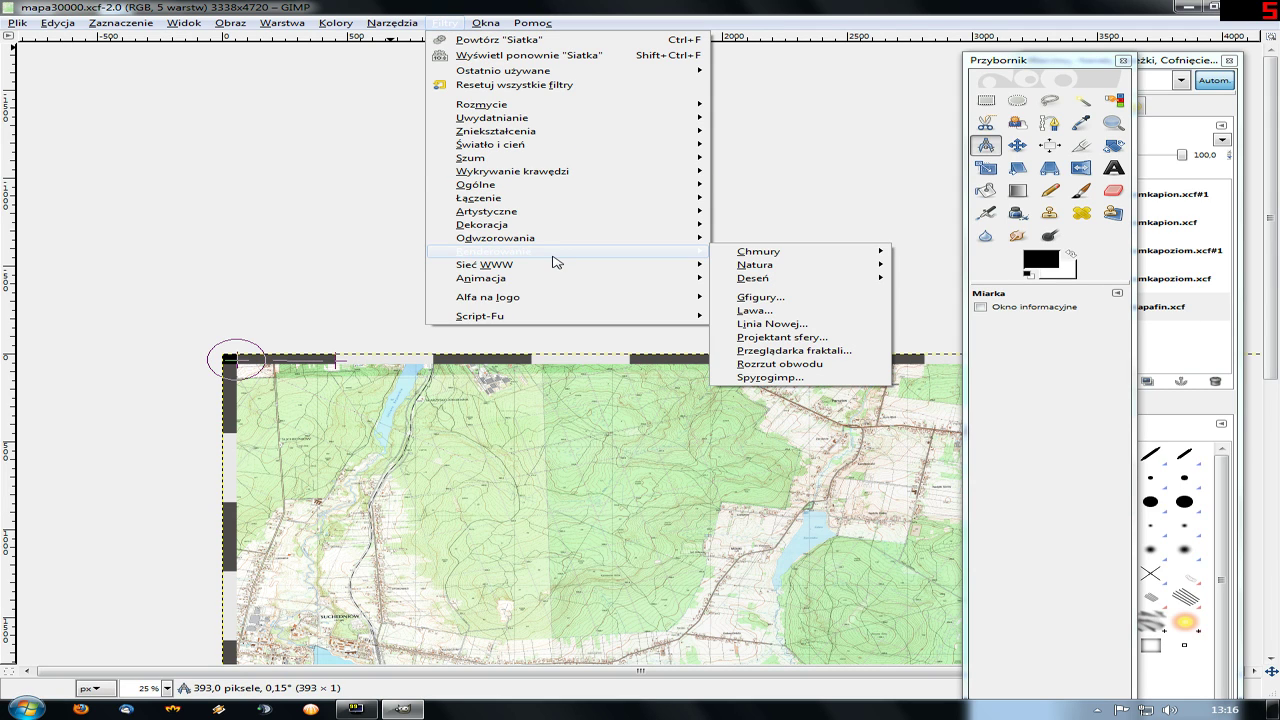
mouse_move(800, 278)
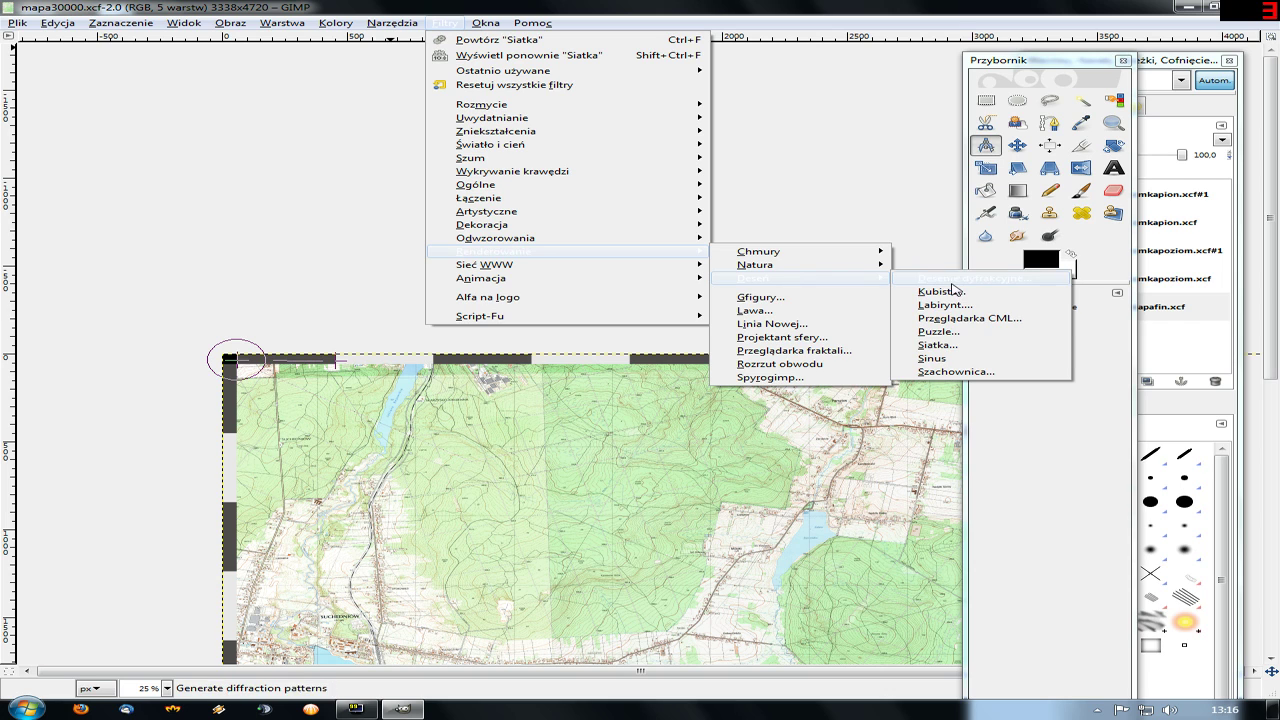
- Render a black Siatka grid with 2 px lines, 393 px spacing and 59 px offset
left_click(1048, 345)
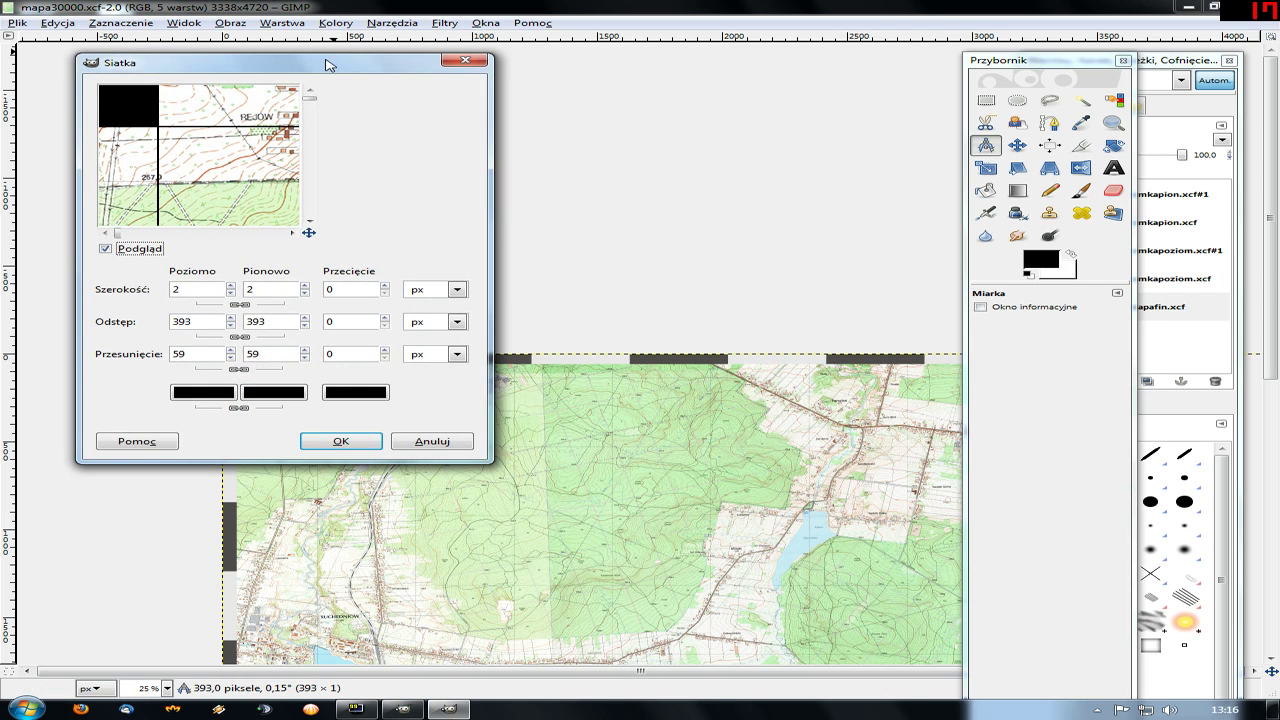
left_click_drag(326, 64, 599, 209)
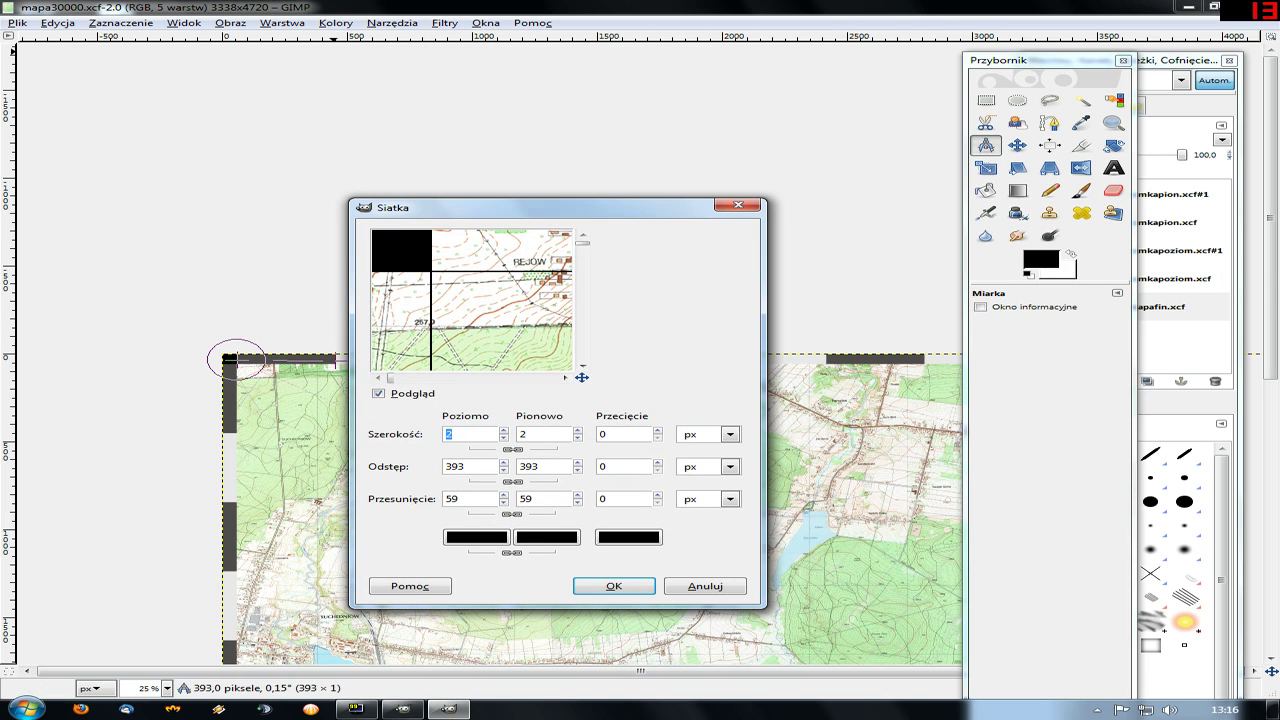
double_click(457, 466)
left_click_drag(582, 243, 584, 240)
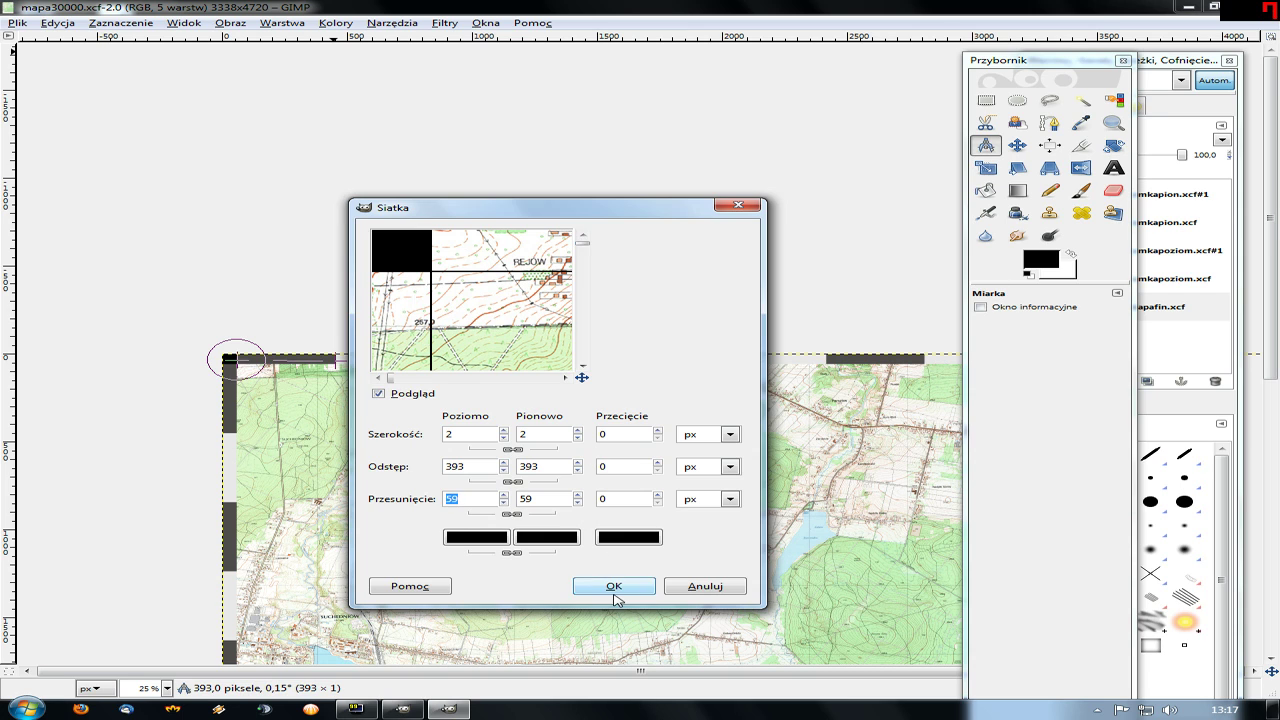
left_click(616, 588)
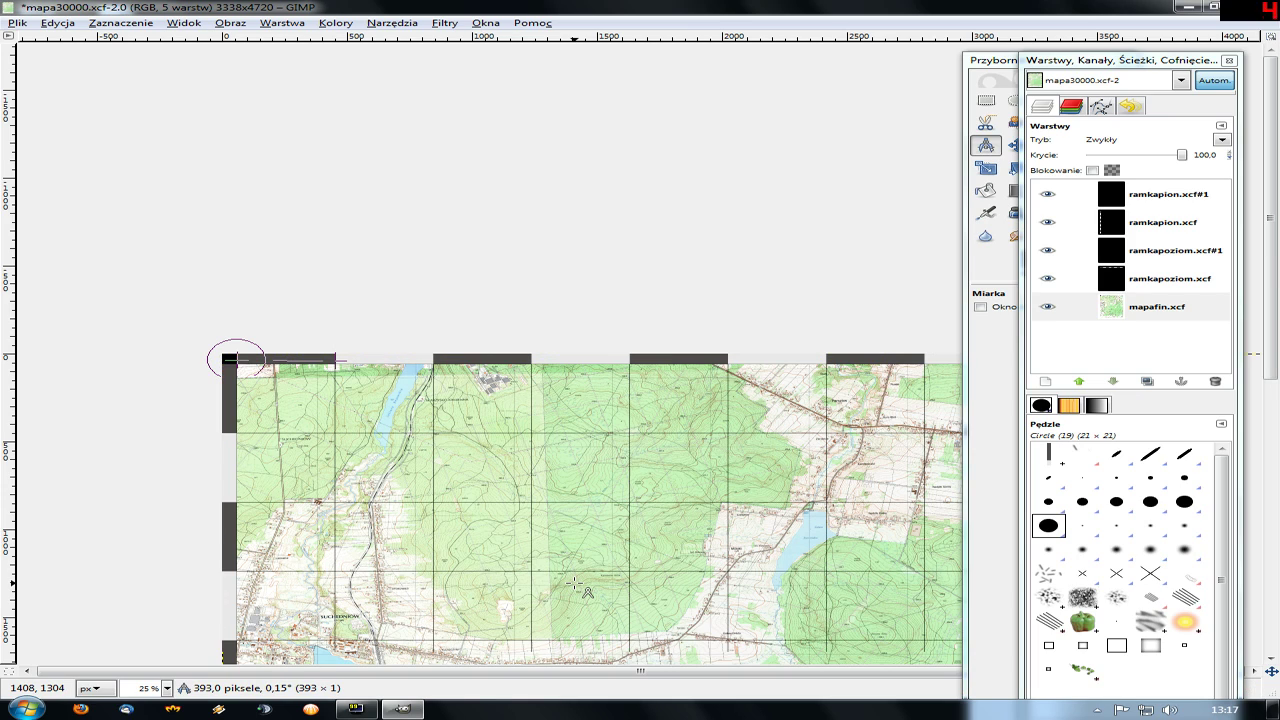
scroll(577, 588, "down", 5)
key("minus")
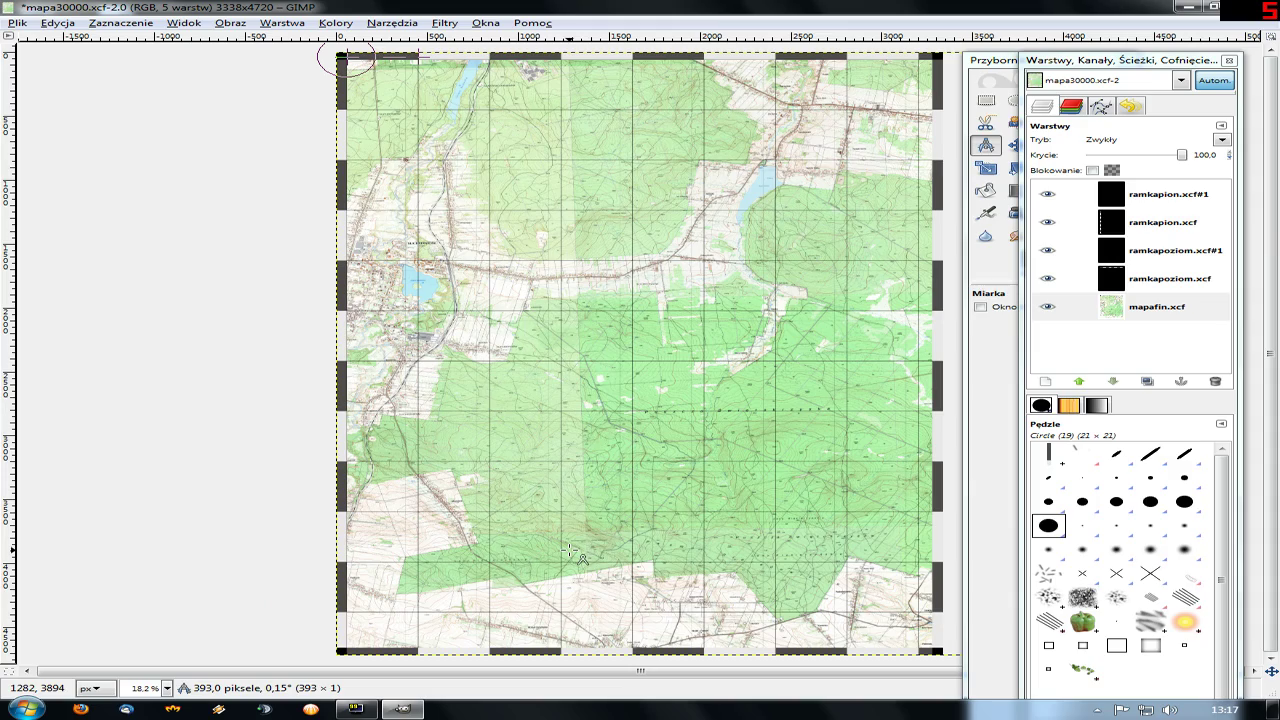
key("plus")
key("plus")
key("plus")
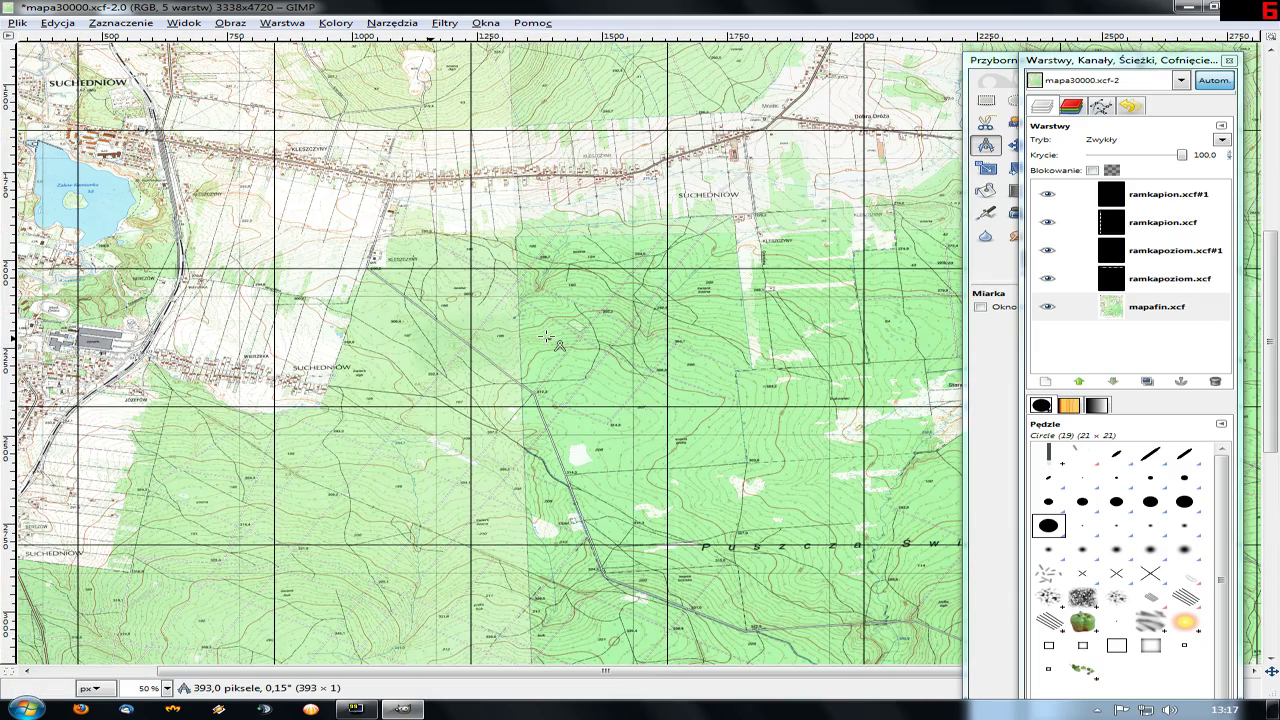
key("minus")
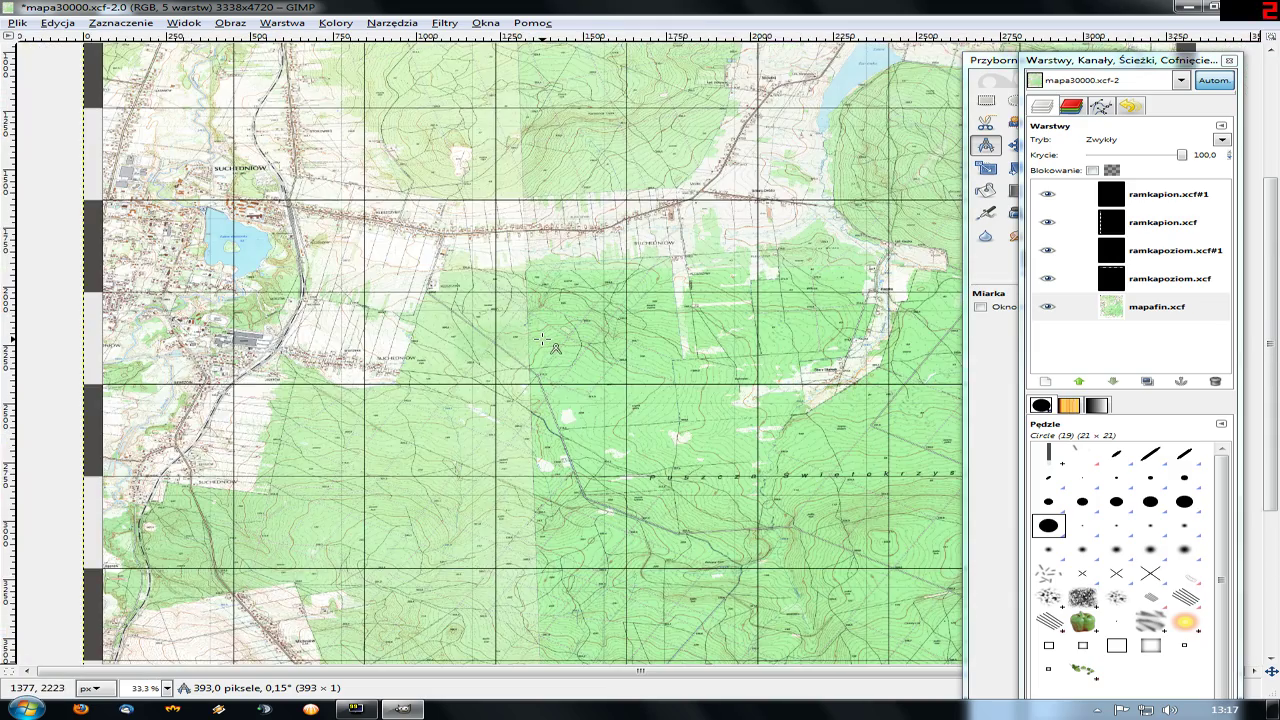
key("minus")
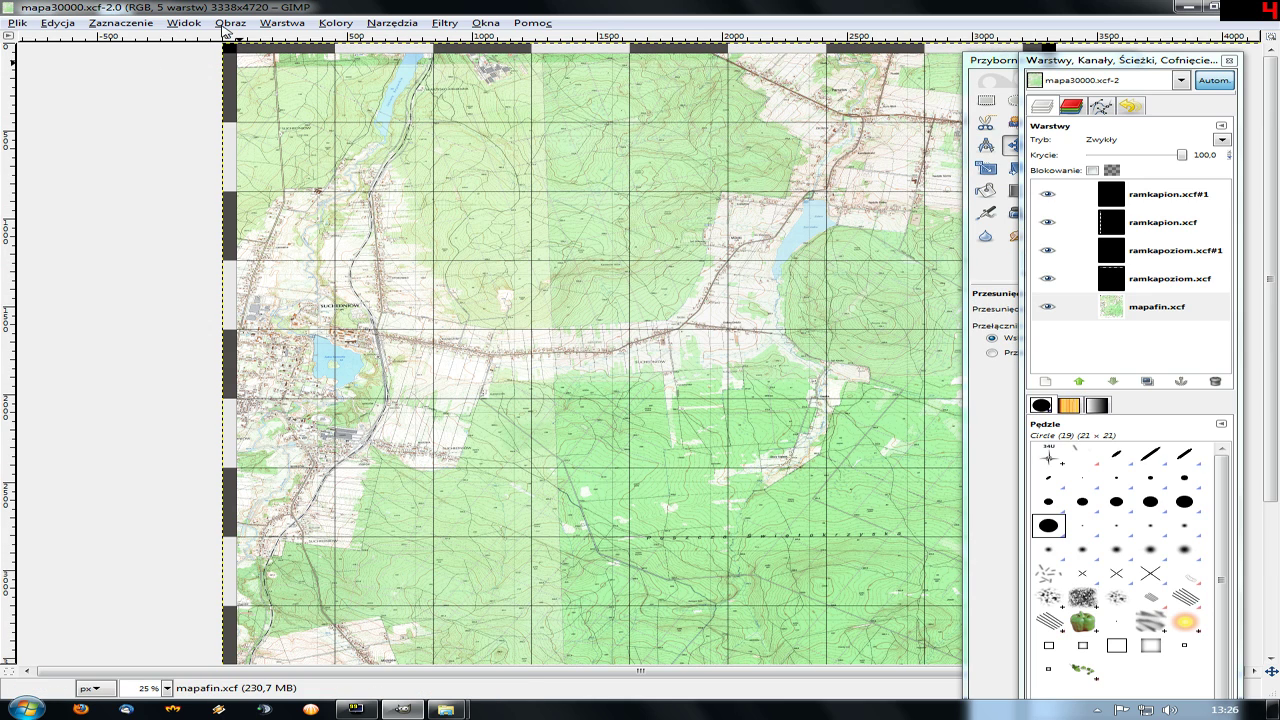
- Open fia.xcf as a layer and drag the legend to the map's top-left corner
left_click(18, 22)
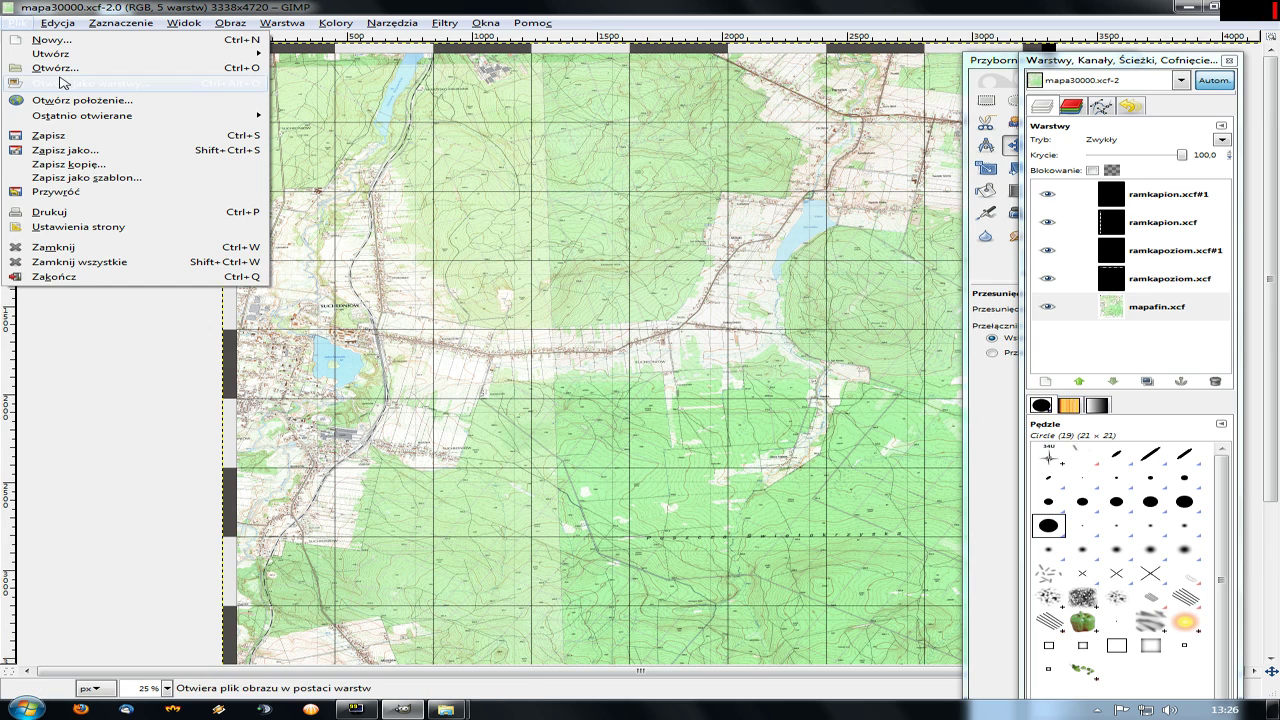
left_click(104, 86)
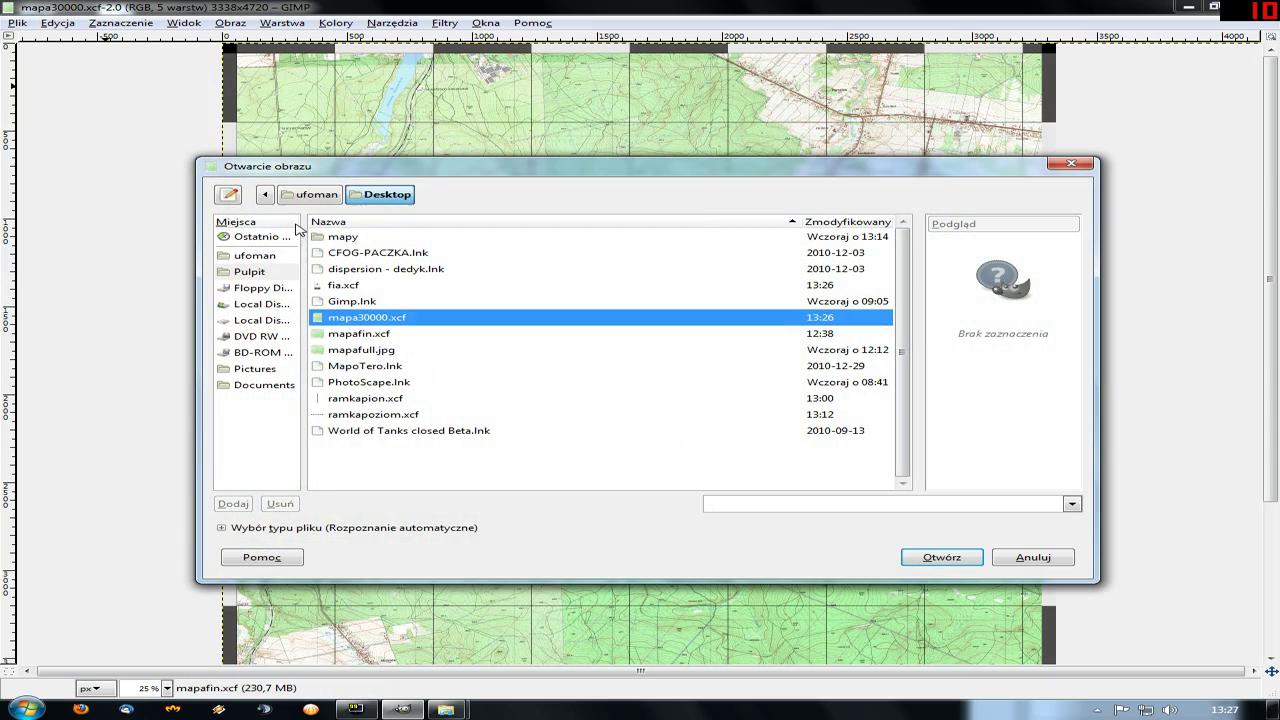
left_click(353, 286)
left_click(941, 557)
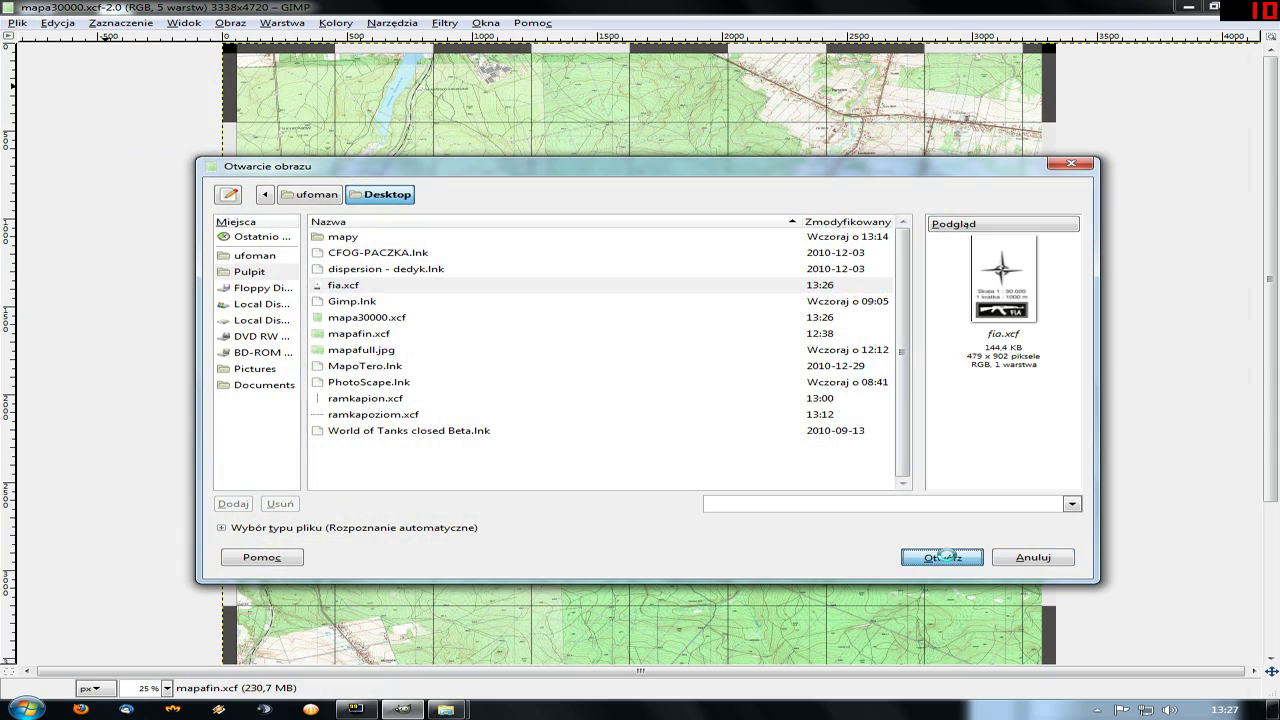
left_click_drag(642, 461, 305, 138)
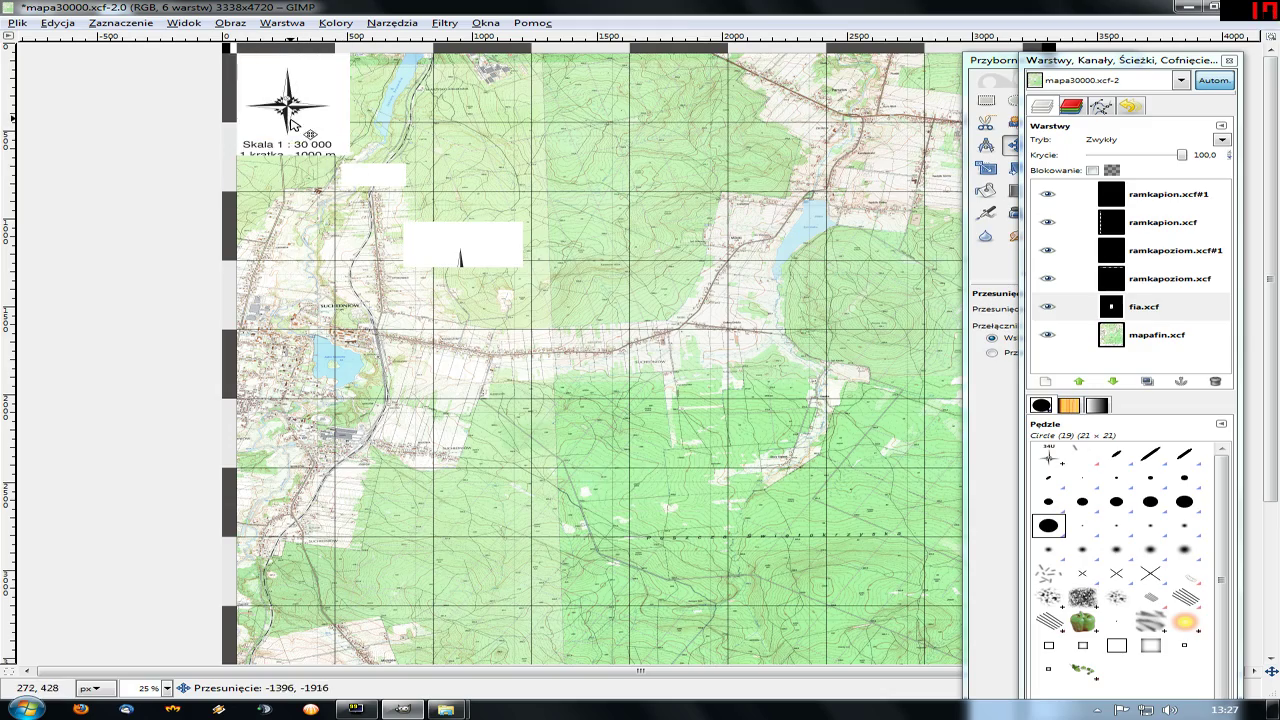
- Zoom in and nudge the fia.xcf legend flush into the corner just inside the frame
scroll(340, 497, "up", 1)
scroll(340, 497, "up", 1)
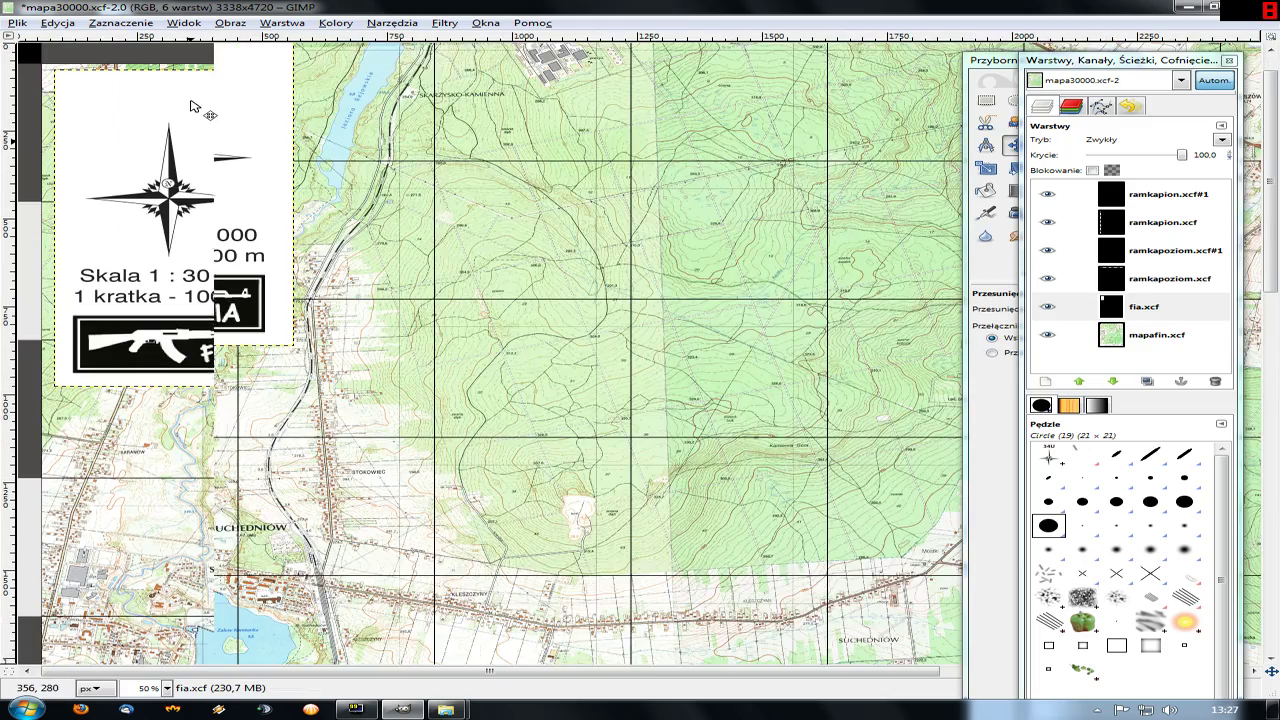
left_click_drag(432, 668, 426, 668)
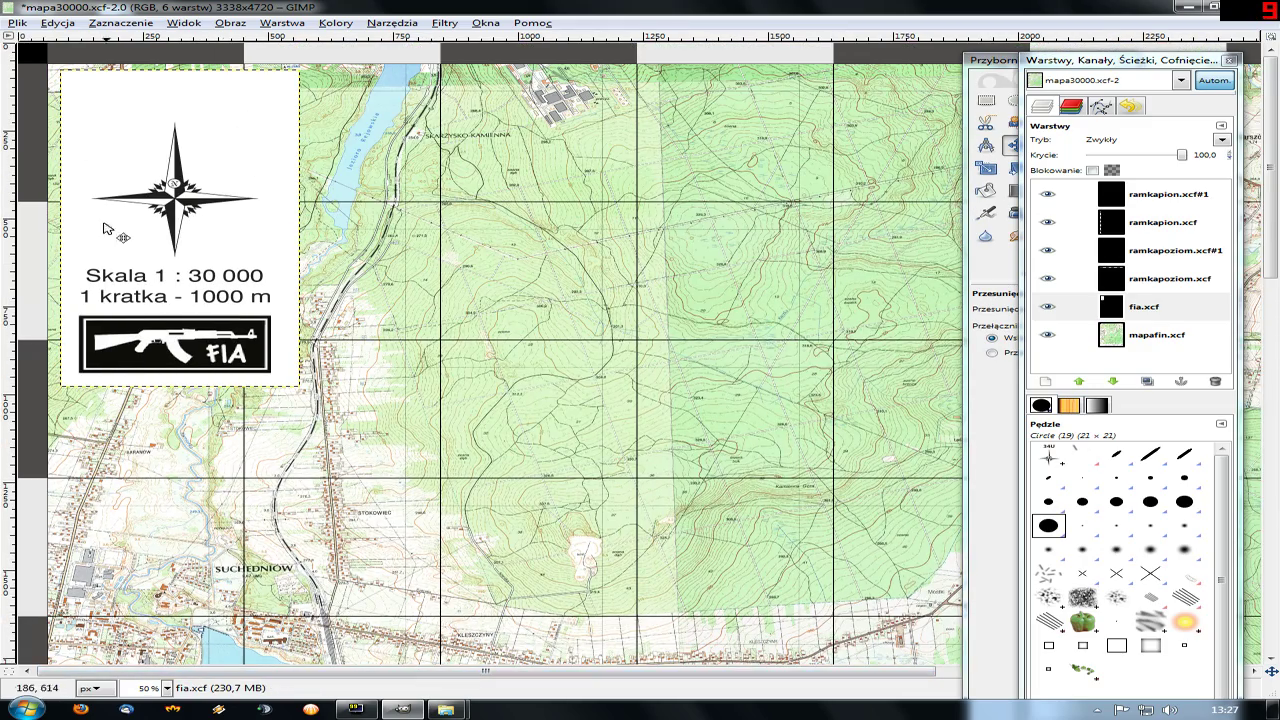
scroll(73, 107, "up", 2)
scroll(106, 214, "up", 1)
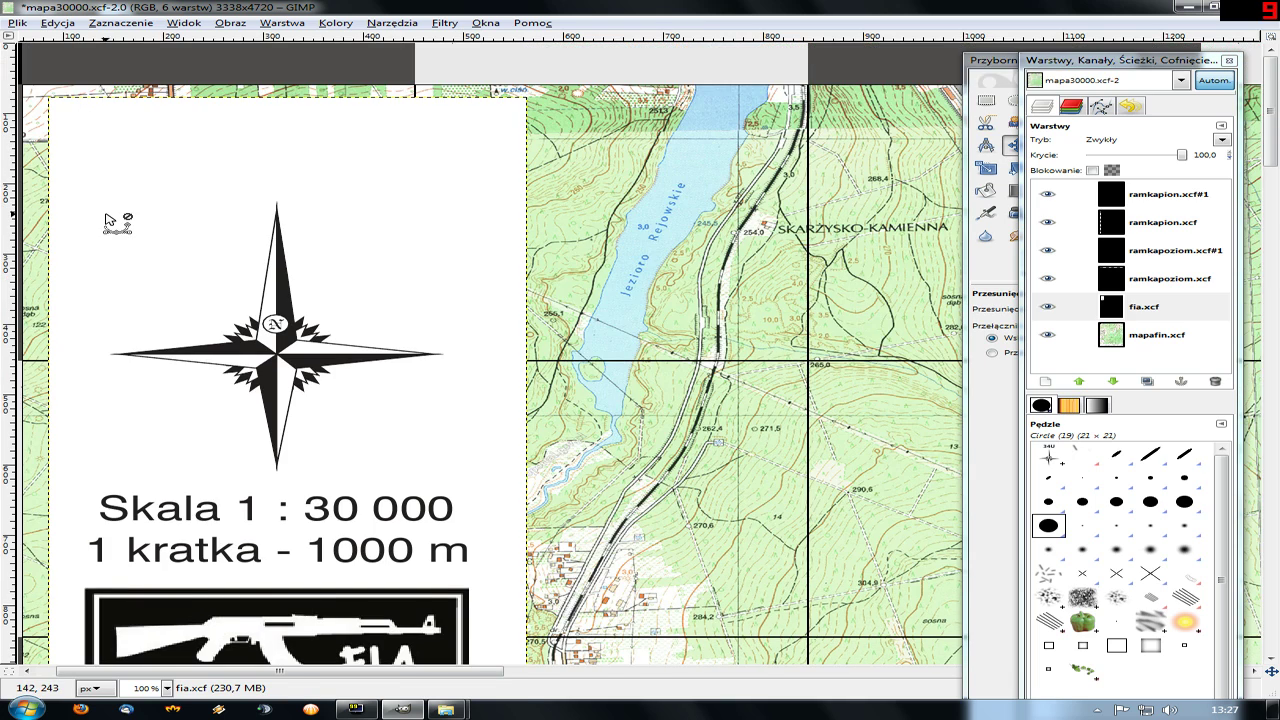
scroll(145, 225, "down", 1)
left_click_drag(145, 225, 129, 218)
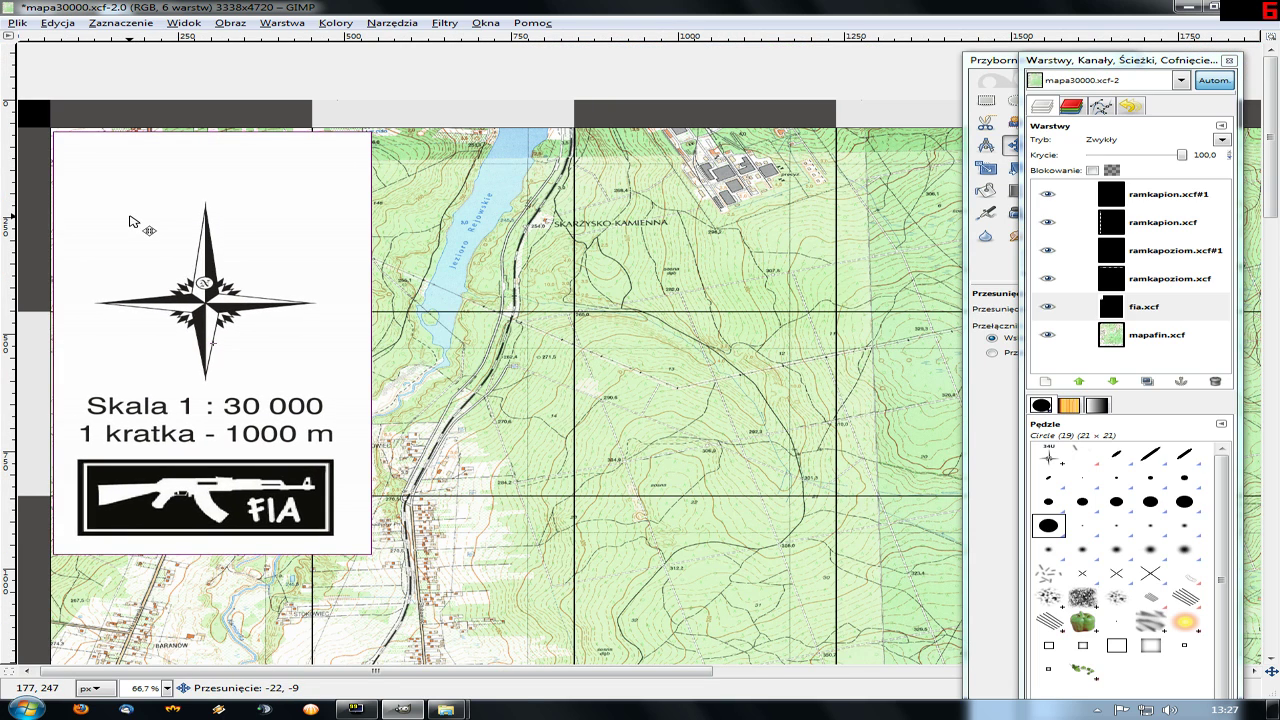
left_click_drag(129, 218, 126, 215)
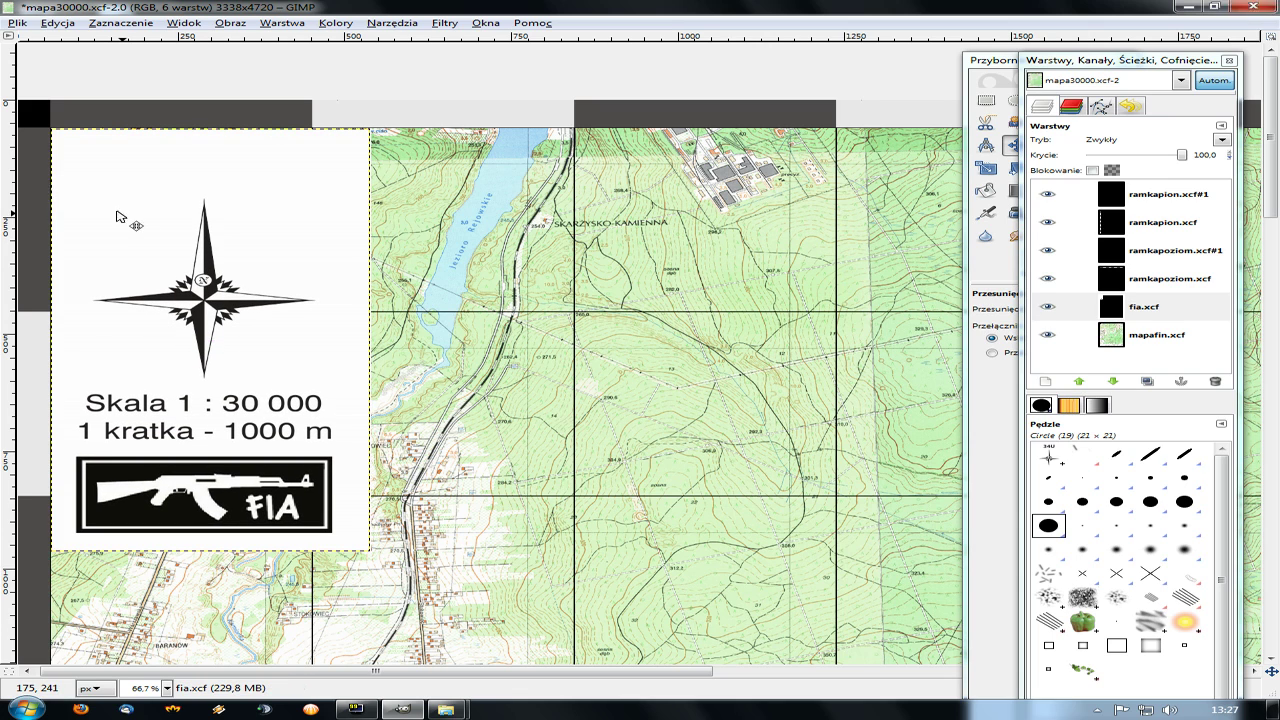
scroll(38, 132, "up", 2)
scroll(38, 132, "up", 2)
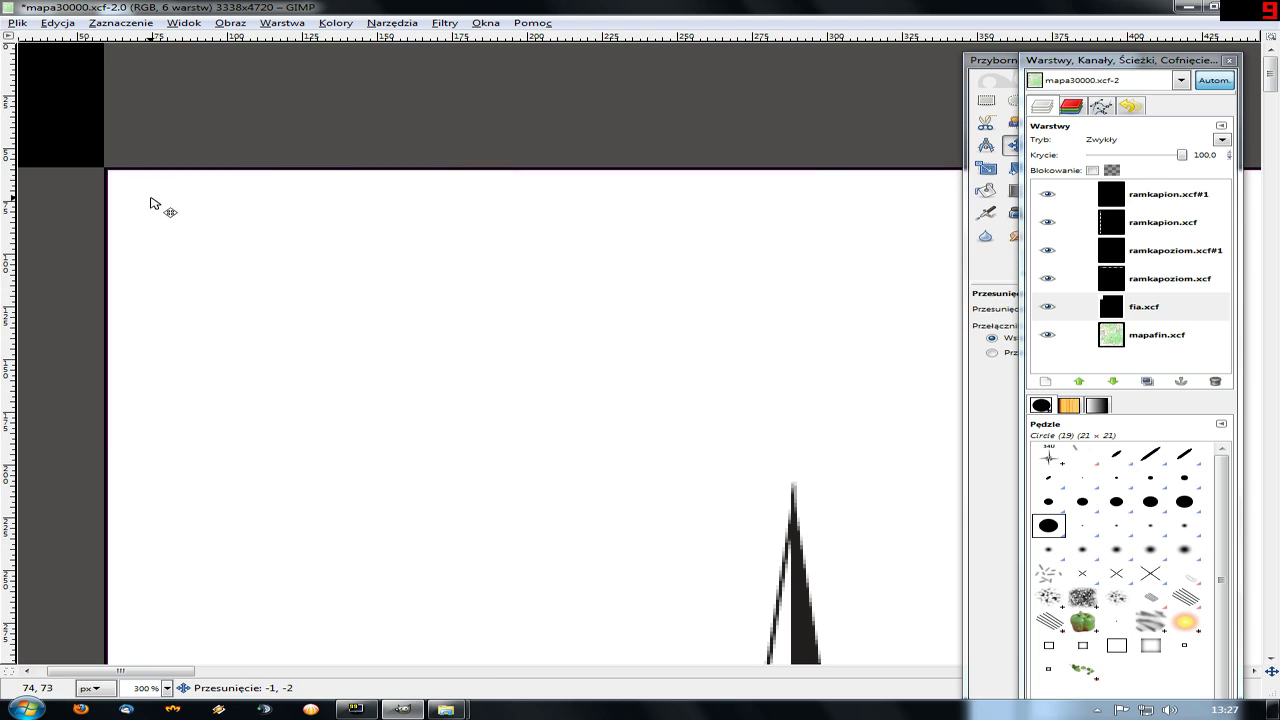
left_click_drag(149, 208, 150, 205)
scroll(371, 314, "down", 3)
scroll(371, 314, "down", 2)
scroll(591, 380, "down", 3)
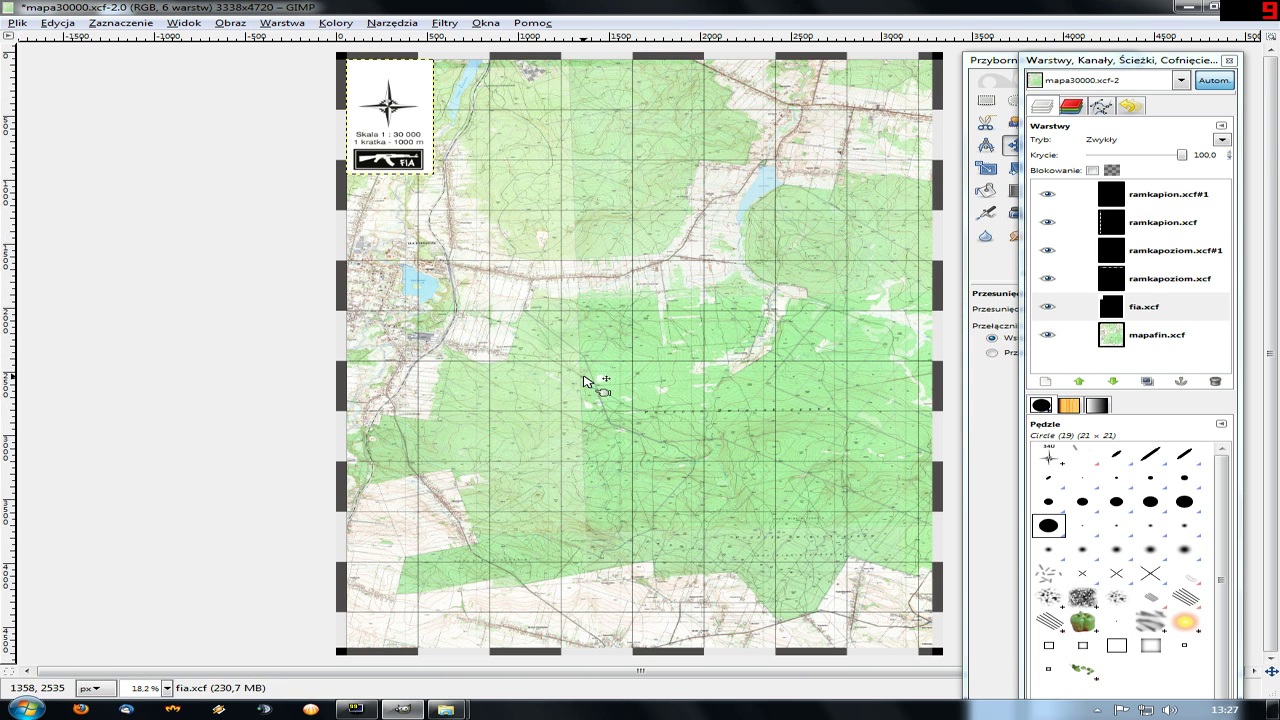
- Save the map project as mapa30000.xcf
key("ctrl+s")
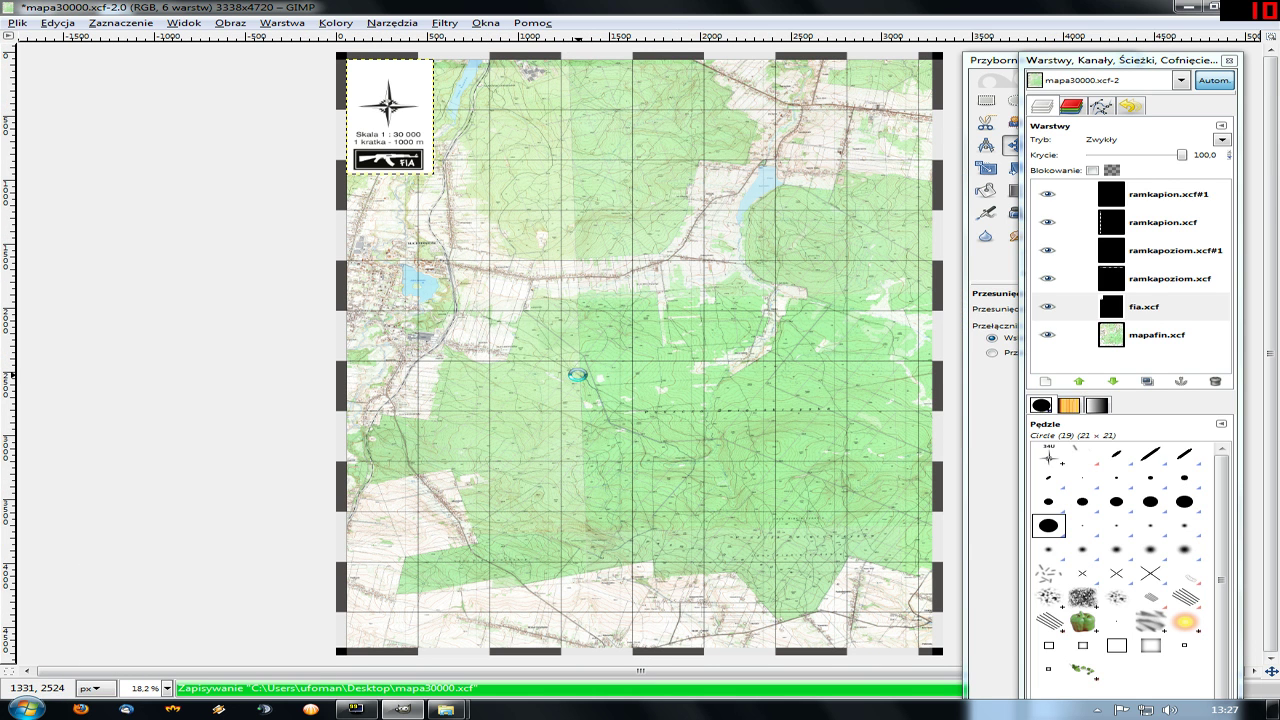
scroll(505, 238, "up", 2)
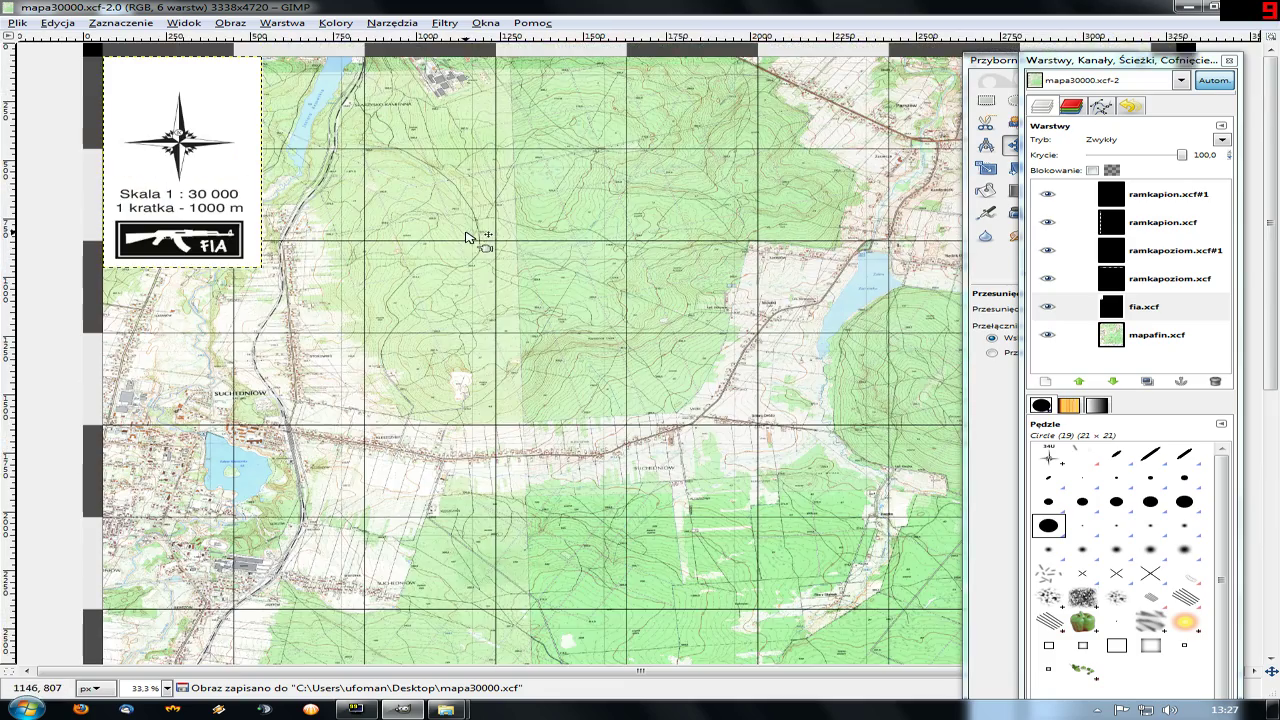
scroll(363, 140, "up", 3)
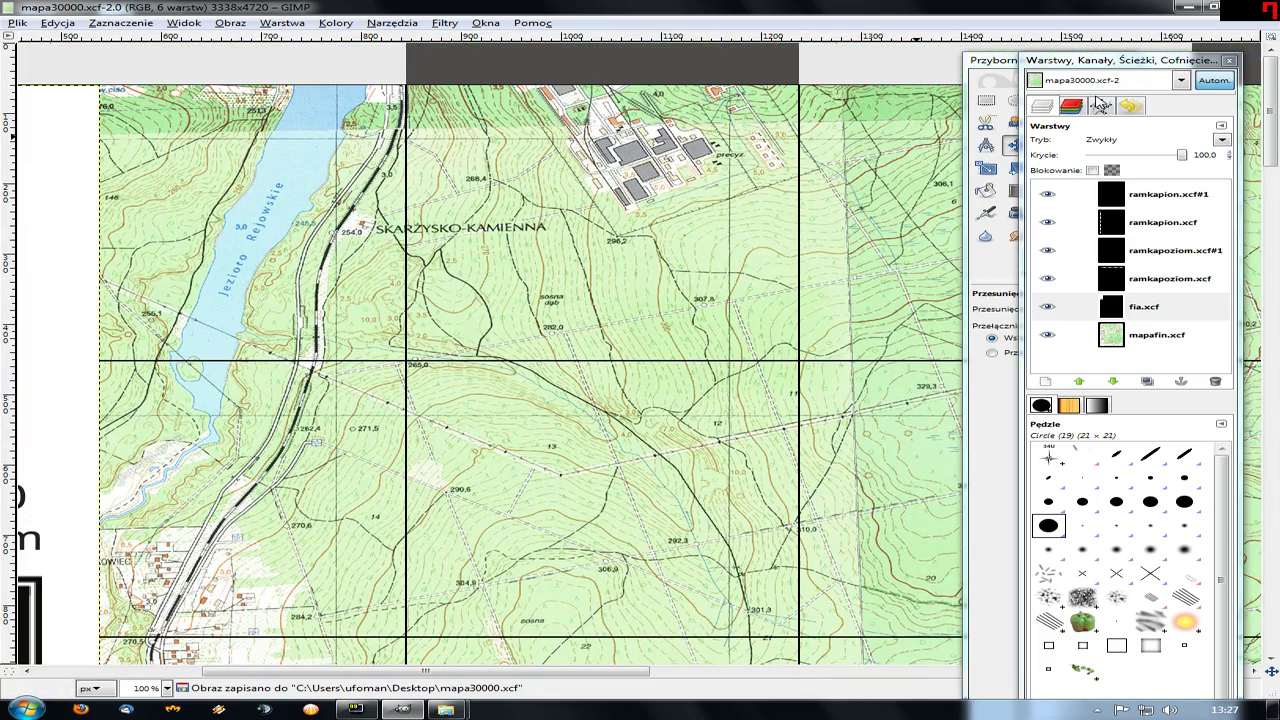
- Select the Text tool and zoom back out to the whole map
left_click(1005, 62)
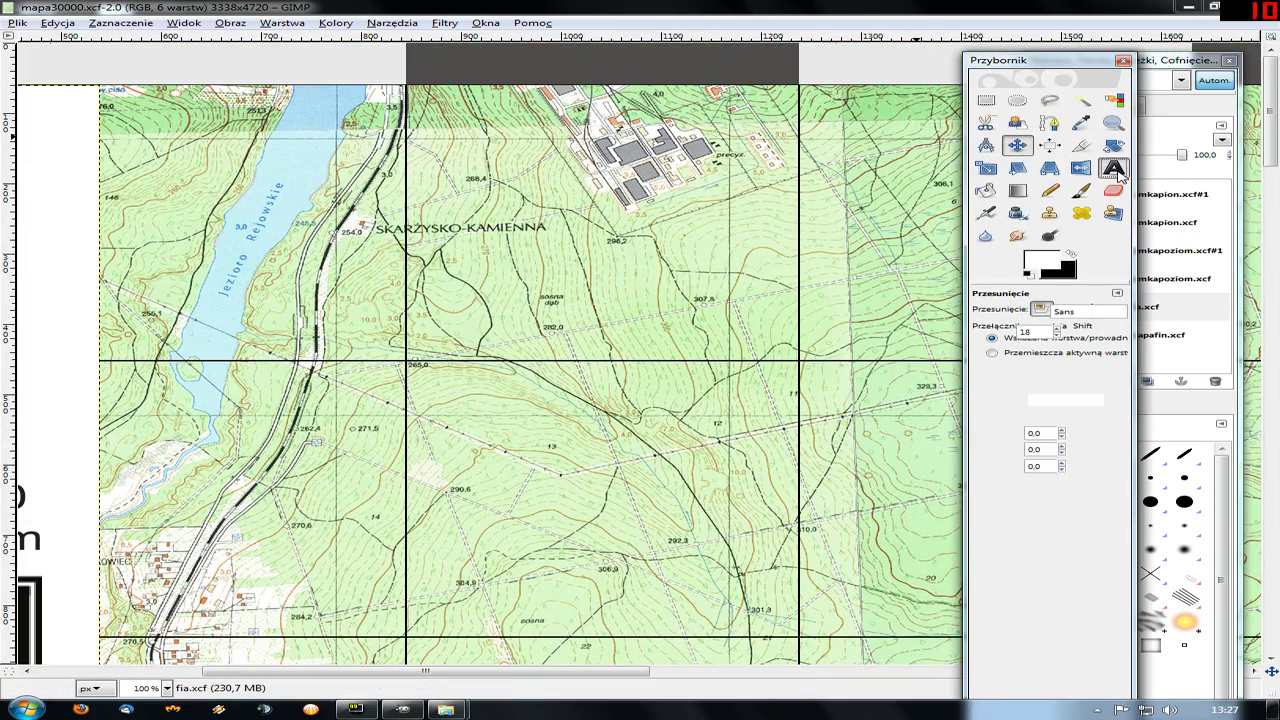
left_click(1113, 168)
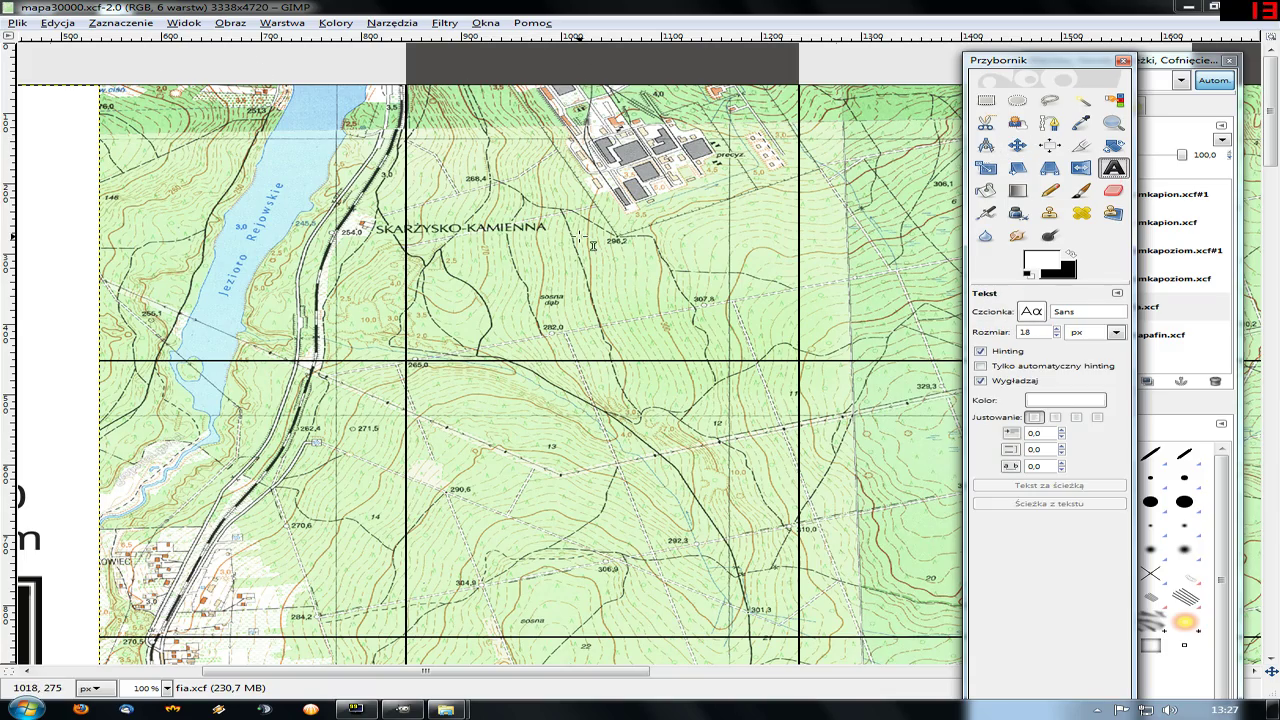
scroll(580, 234, "down", 2)
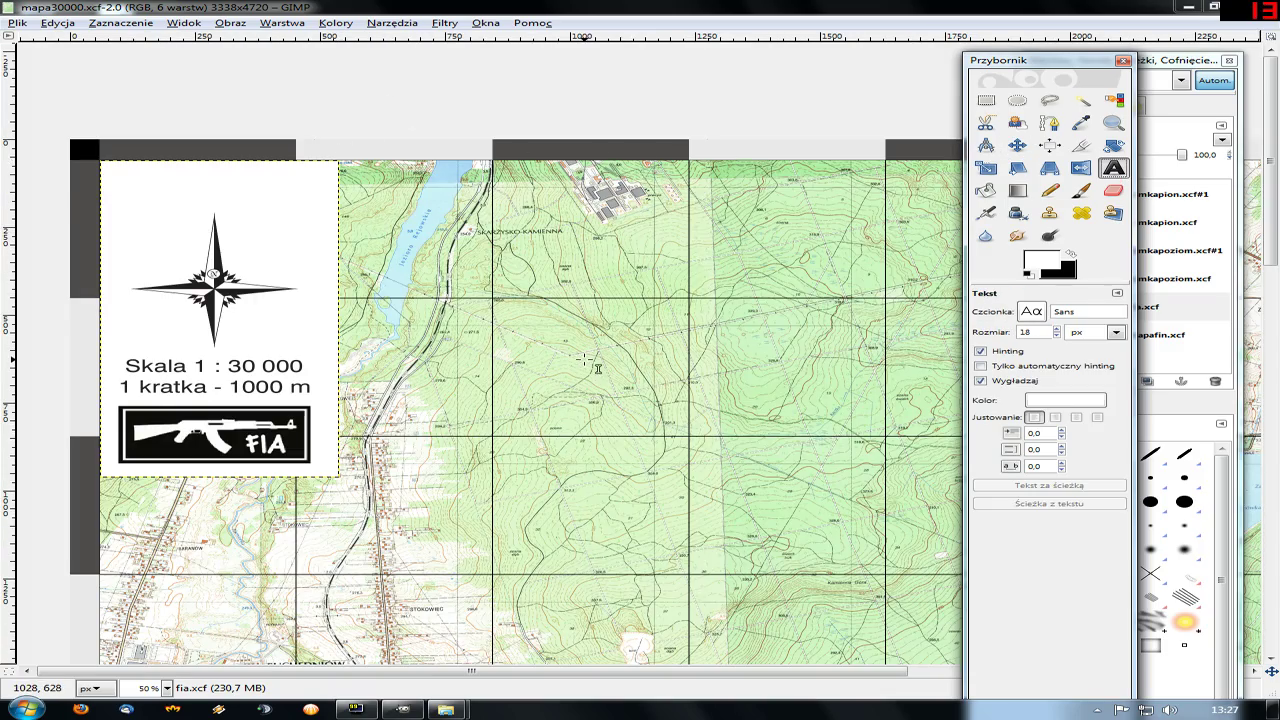
scroll(585, 357, "down", 1)
scroll(585, 357, "down", 1)
scroll(585, 357, "down", 1)
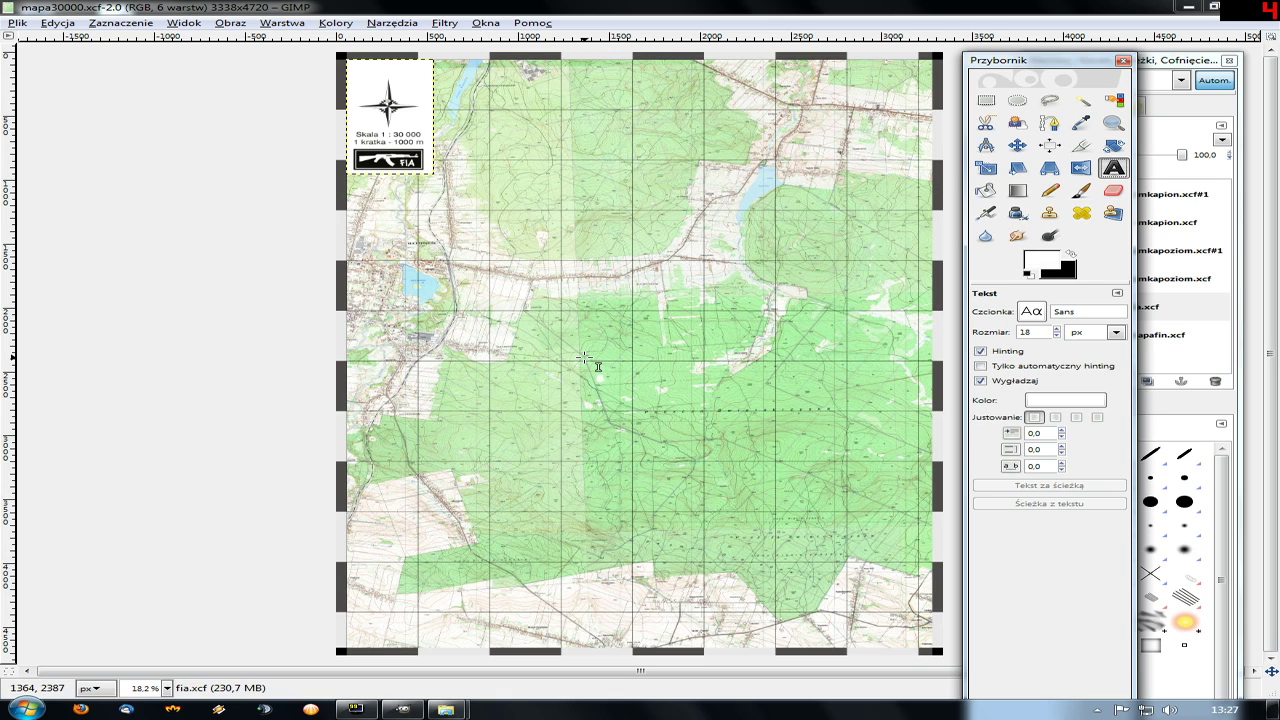
left_click(18, 22)
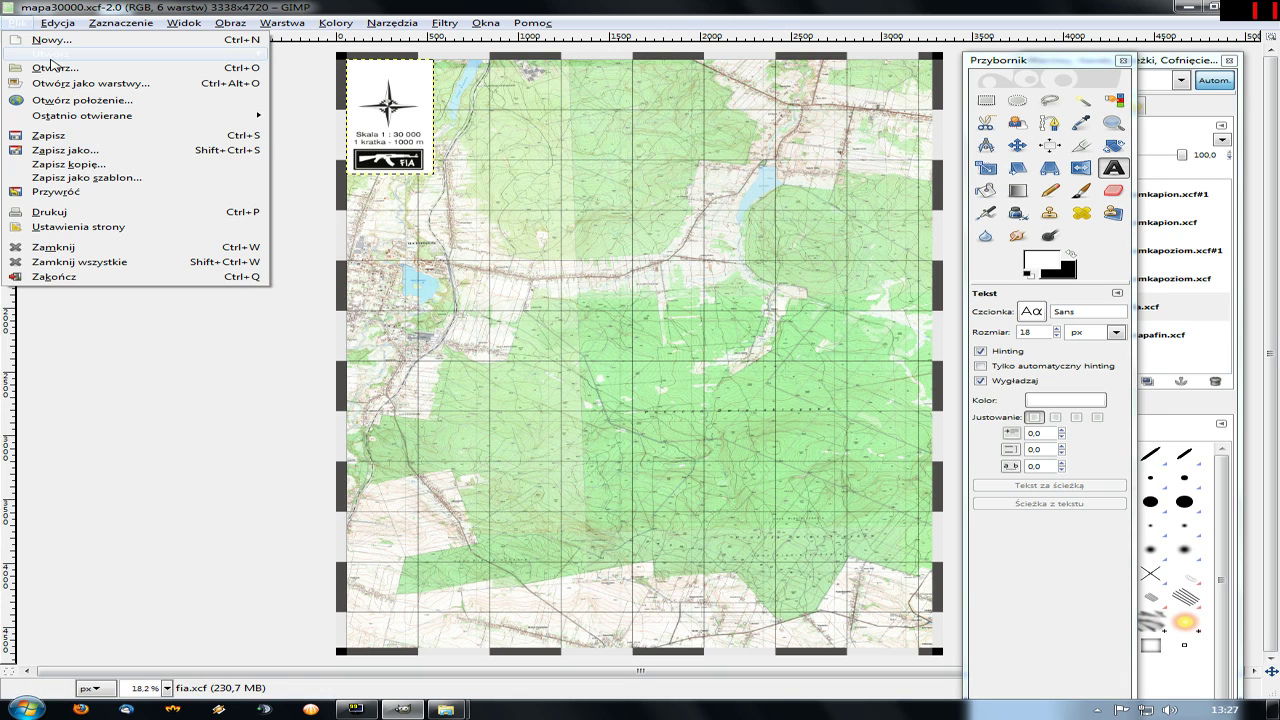
- Save the image to the desktop as mapakoniec.bmp in BMP format
mouse_move(60, 55)
left_click(70, 150)
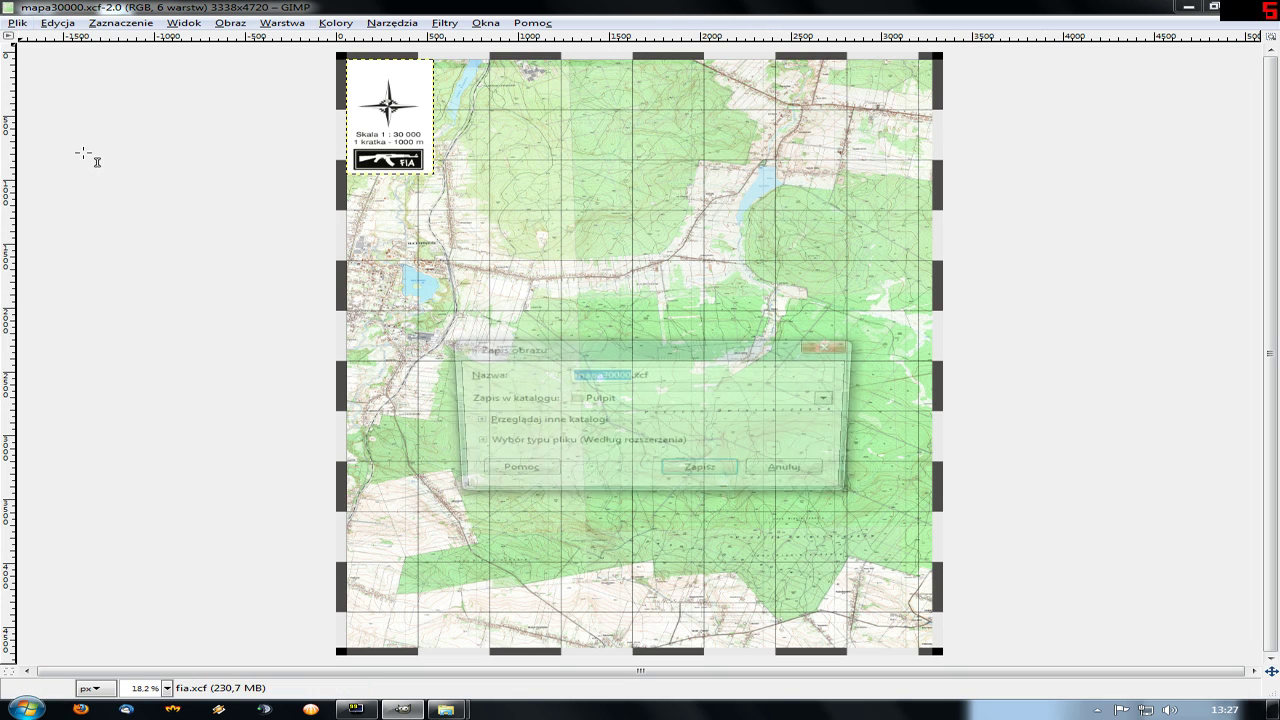
left_click_drag(630, 374, 569, 374)
type("mapa")
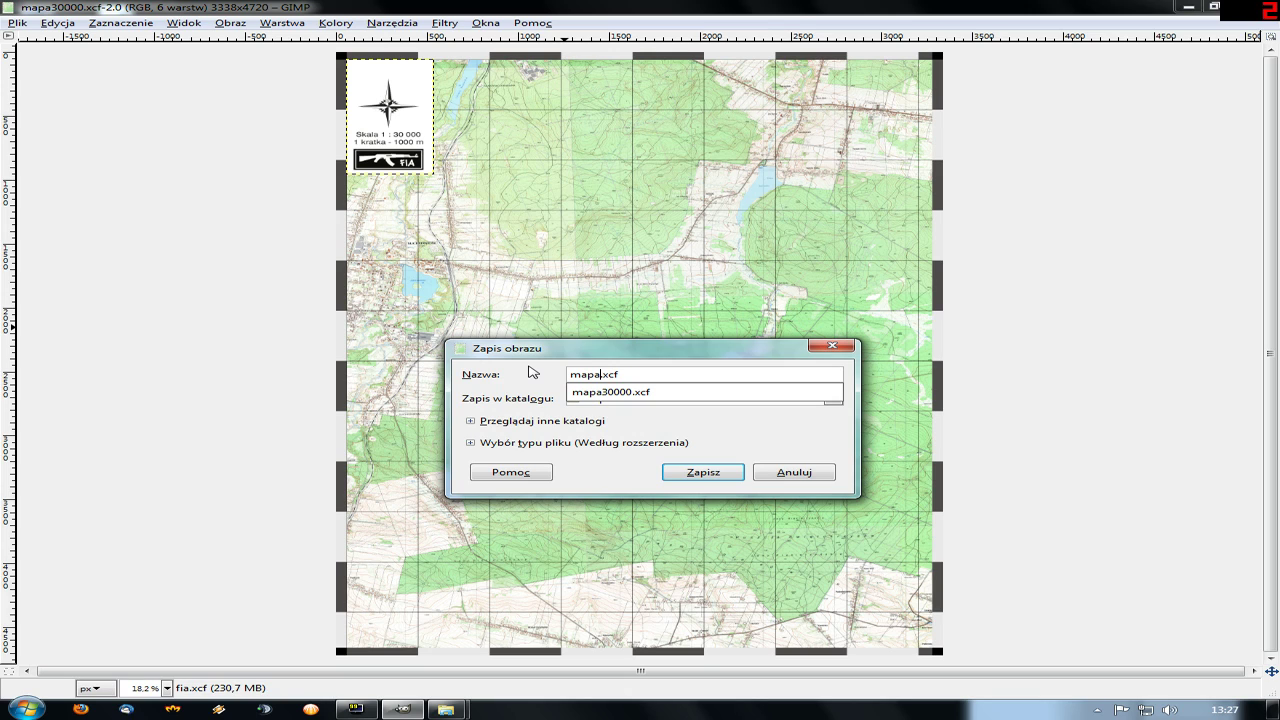
type("koniec")
key("Escape")
key("Escape")
left_click(478, 443)
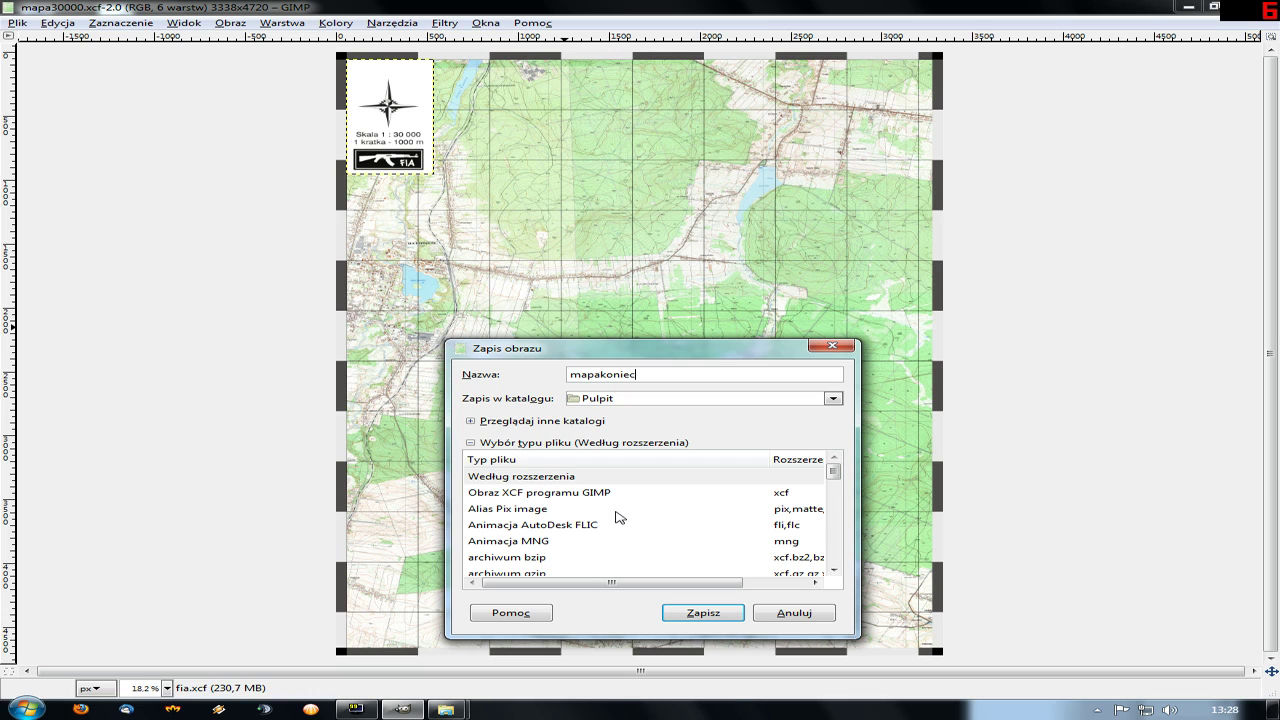
mouse_move(834, 470)
left_mouse_down()
mouse_move(836, 494)
mouse_move(836, 480)
left_mouse_up()
type(".bmp")
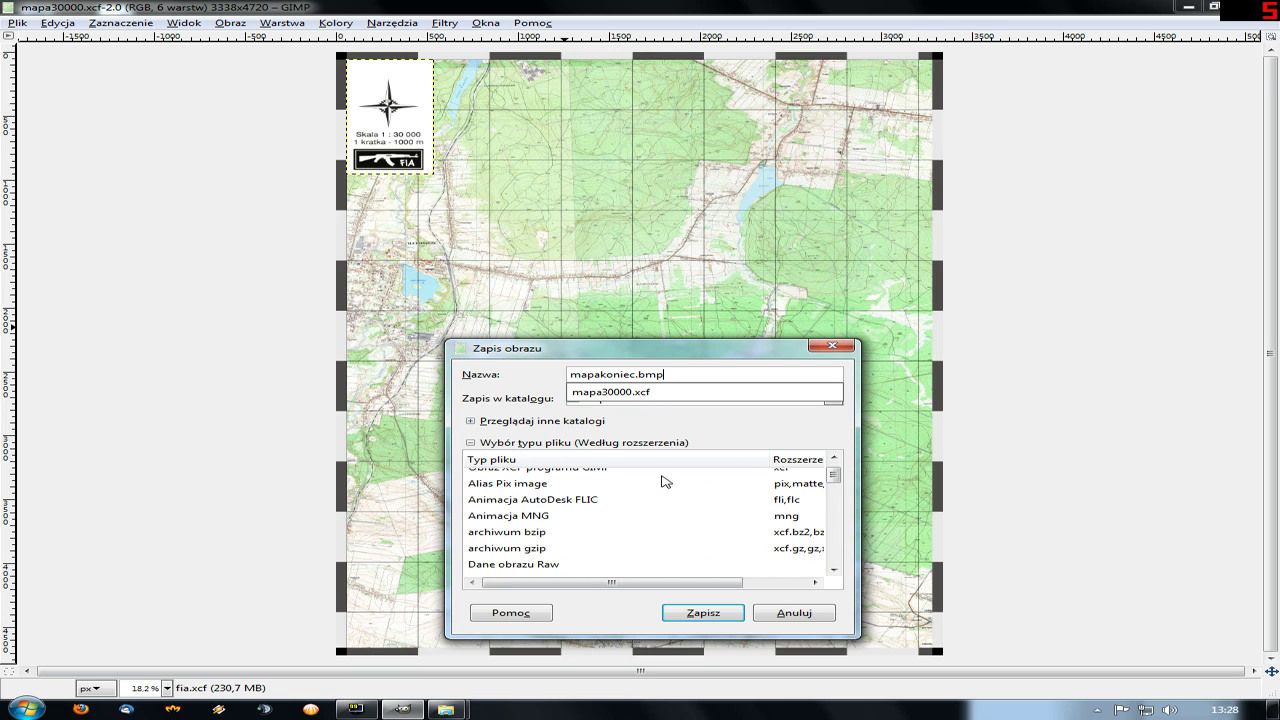
left_click(706, 611)
left_click(705, 613)
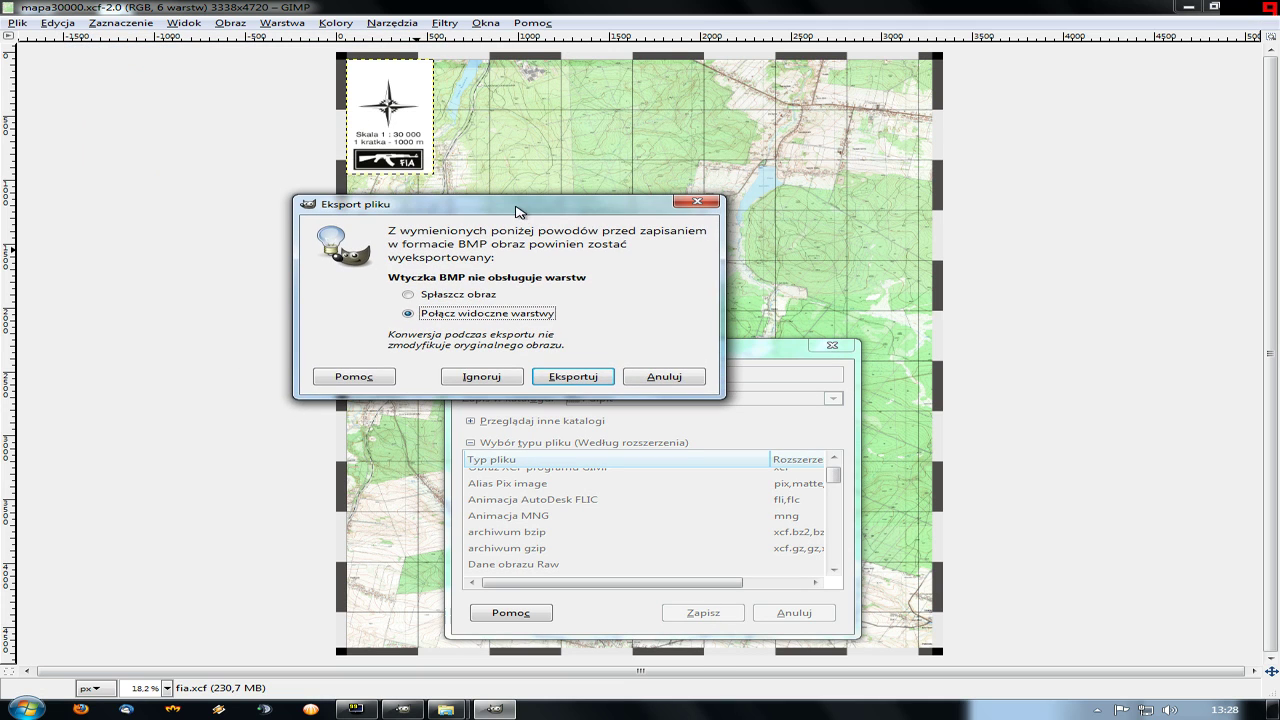
- Export with visible layers merged and accept the BMP export options
left_click(565, 378)
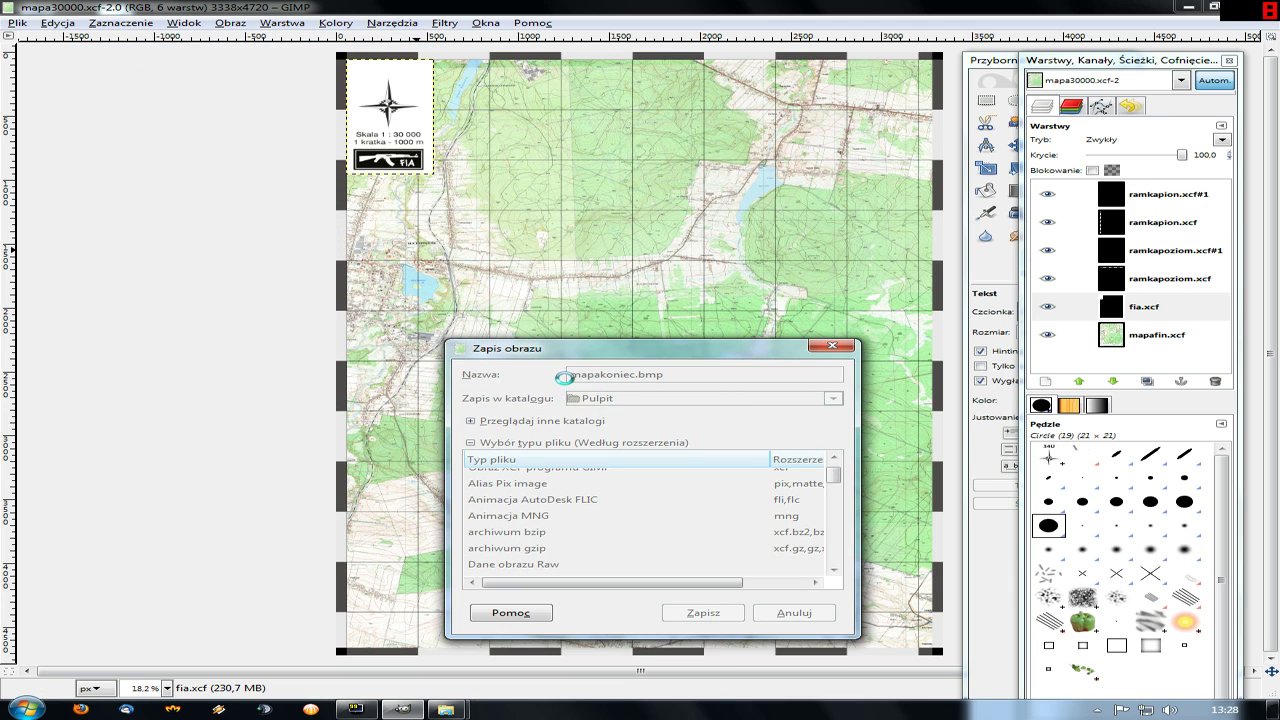
left_click(135, 114)
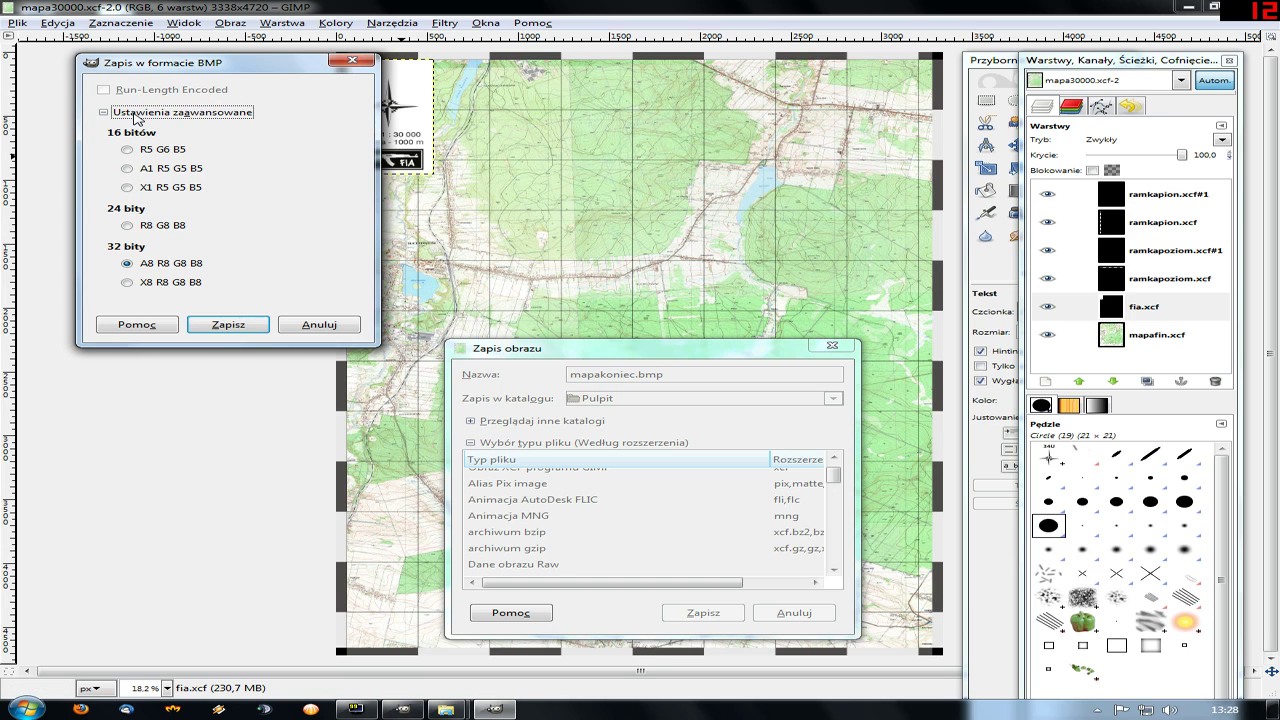
left_click(135, 114)
left_click(232, 143)
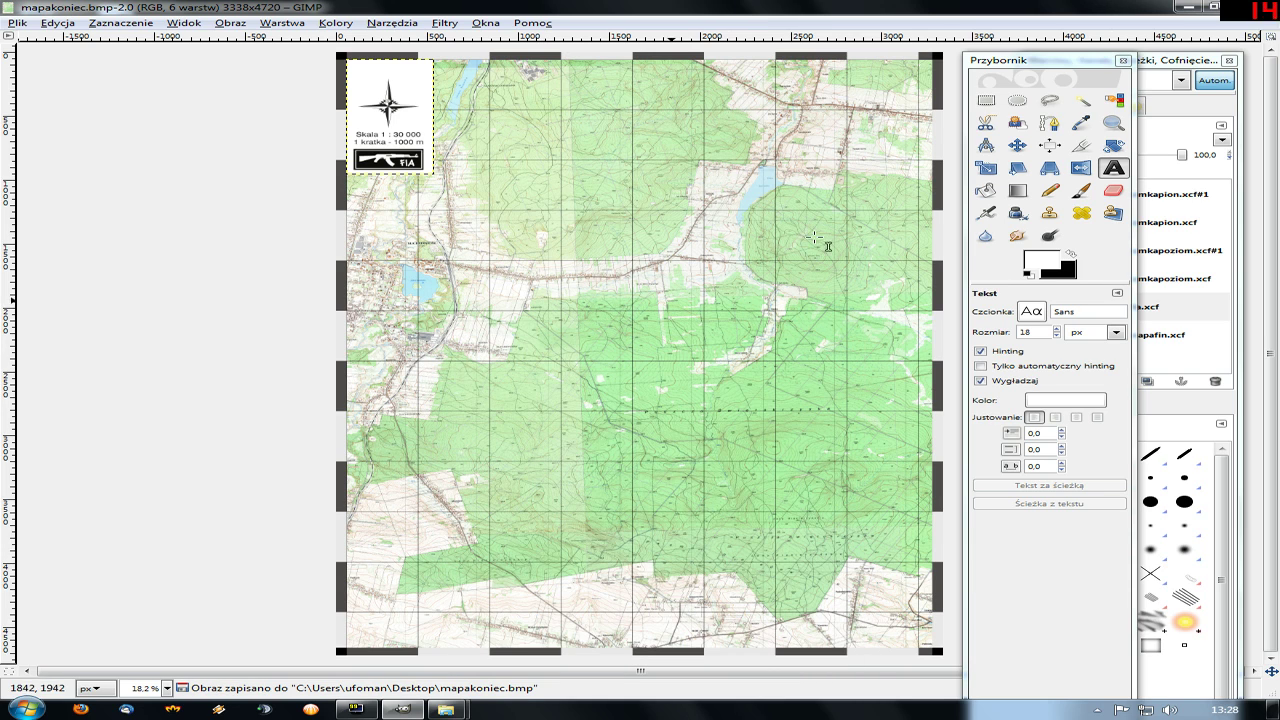
- Minimize GIMP and Explorer, then open mapakoniec.bmp from the desktop
left_click(1182, 10)
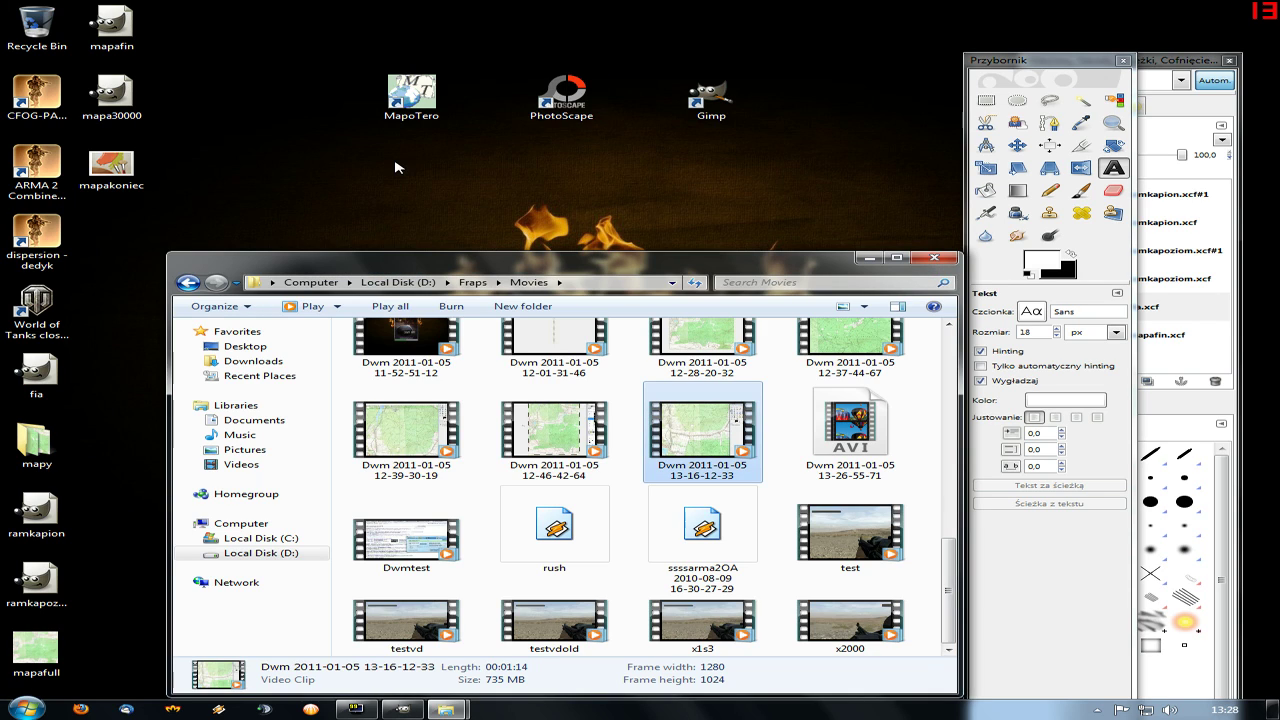
left_click(869, 258)
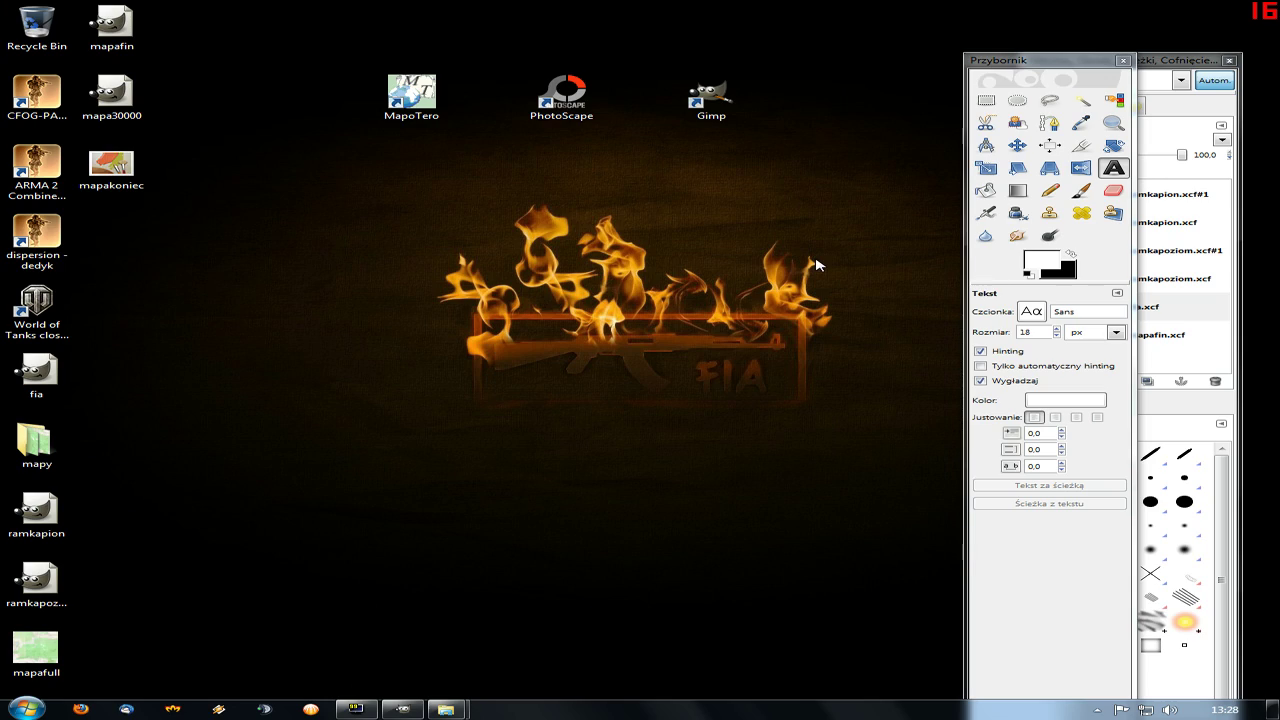
left_click(121, 185)
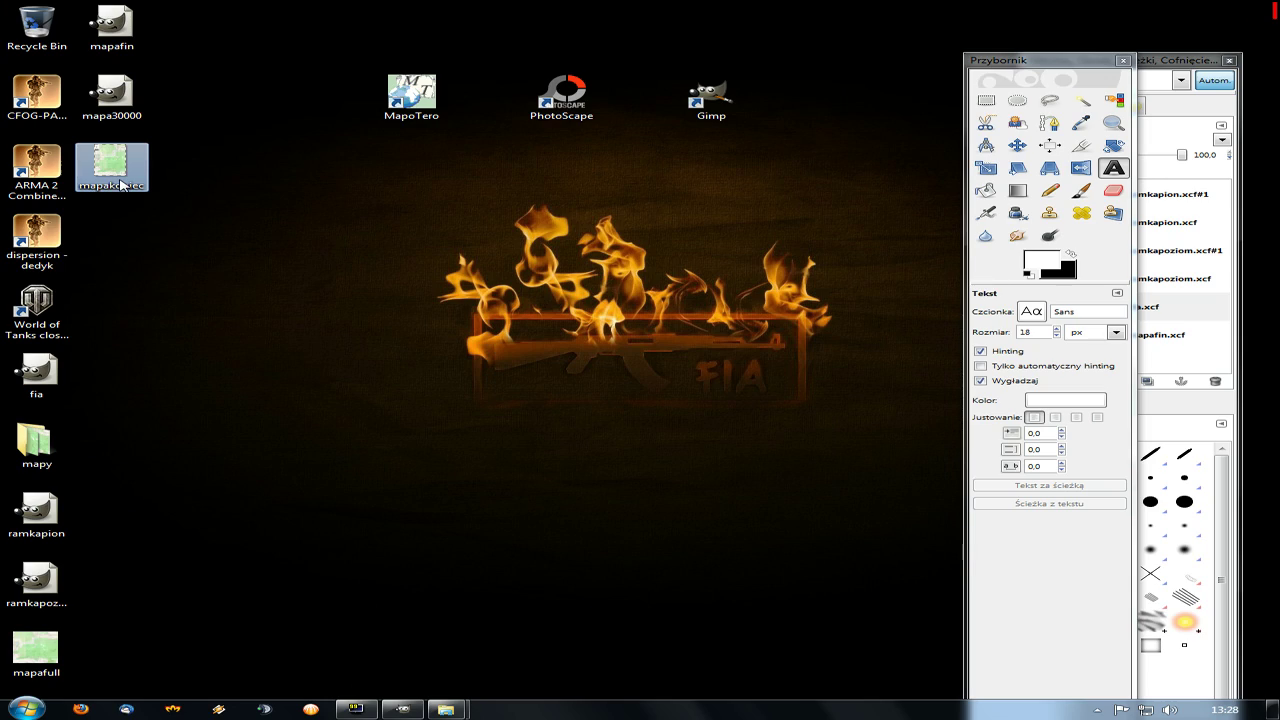
double_click(121, 185)
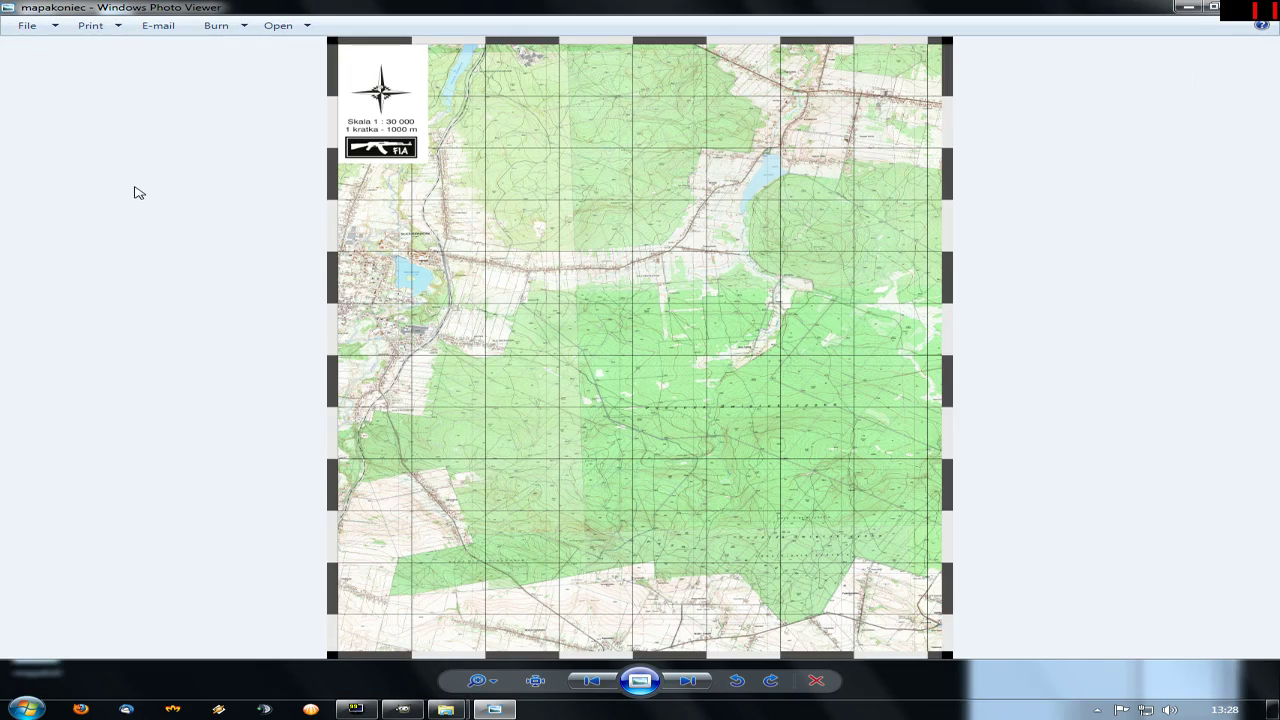
scroll(645, 368, "up", 2)
scroll(645, 368, "down", 2)
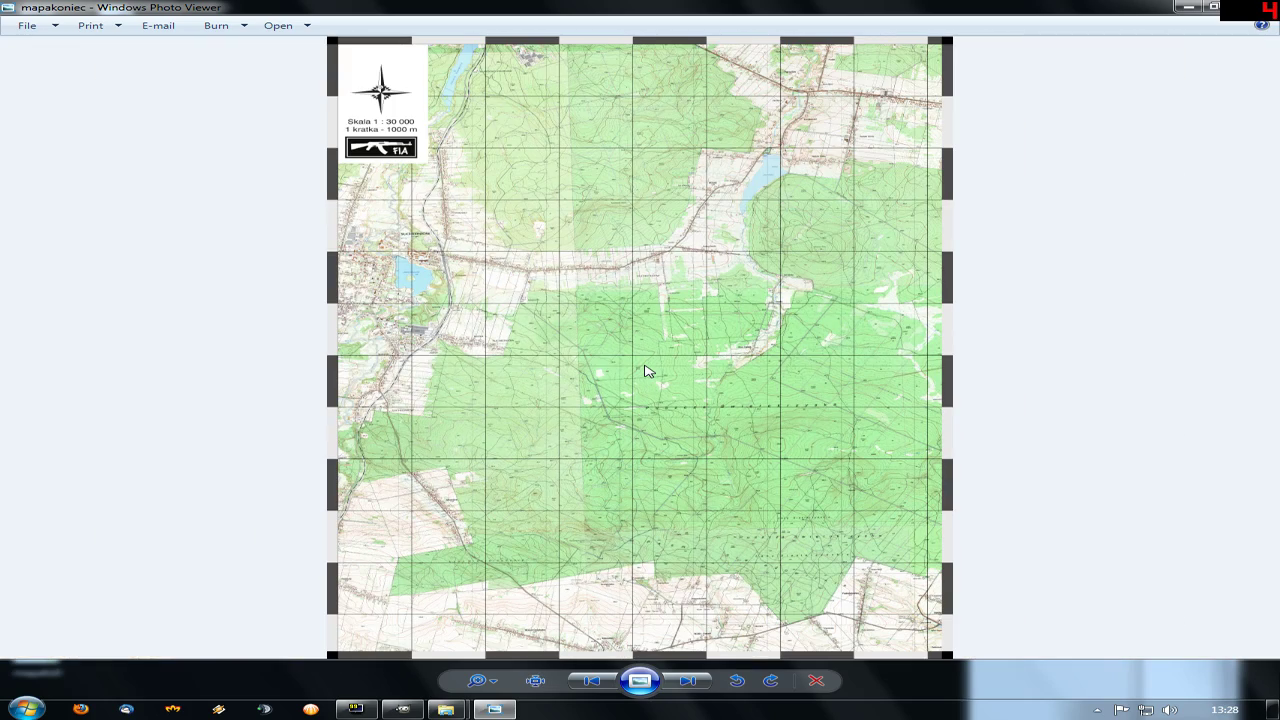